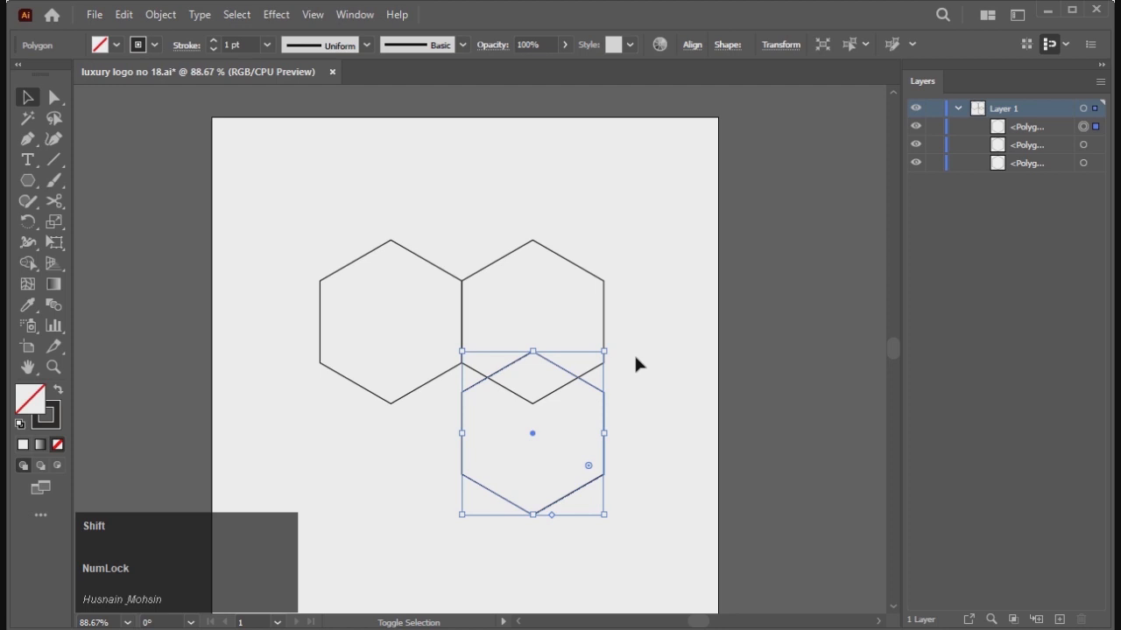
- Nudge the third hexagon down and across so its upper edges meet the lower edges of the two upper hexagons
key("shift+Down")
key("shift+Left")
key("shift+Left")
key("shift+Left")
key("shift+Left")
key("shift+Left")
key("shift+Left")
key("shift+Left")
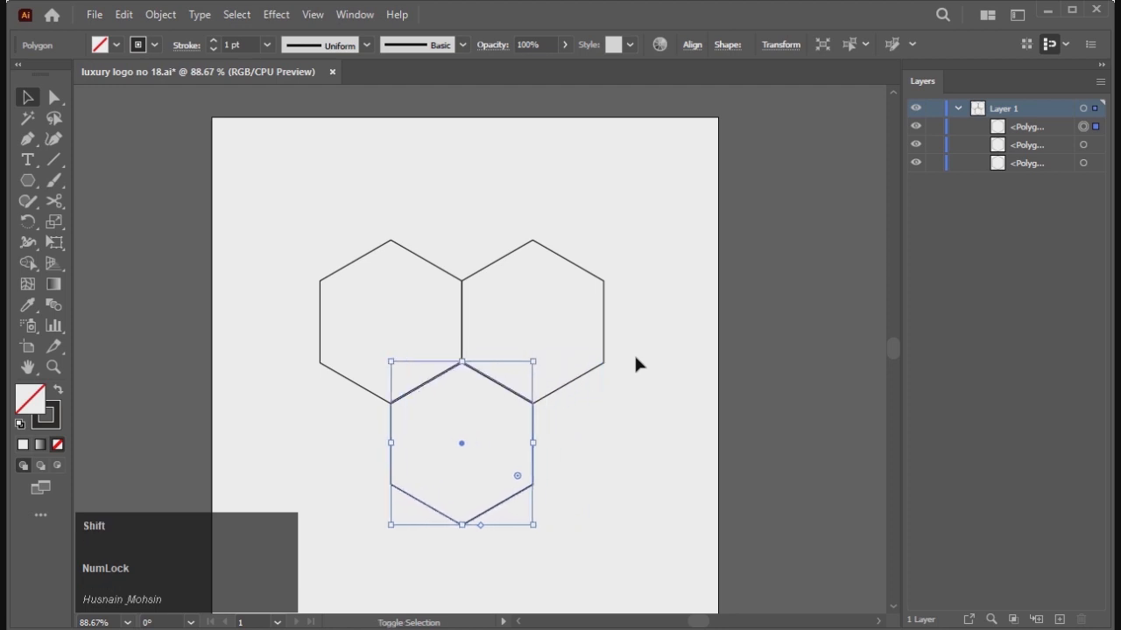
key("Down")
key("Down")
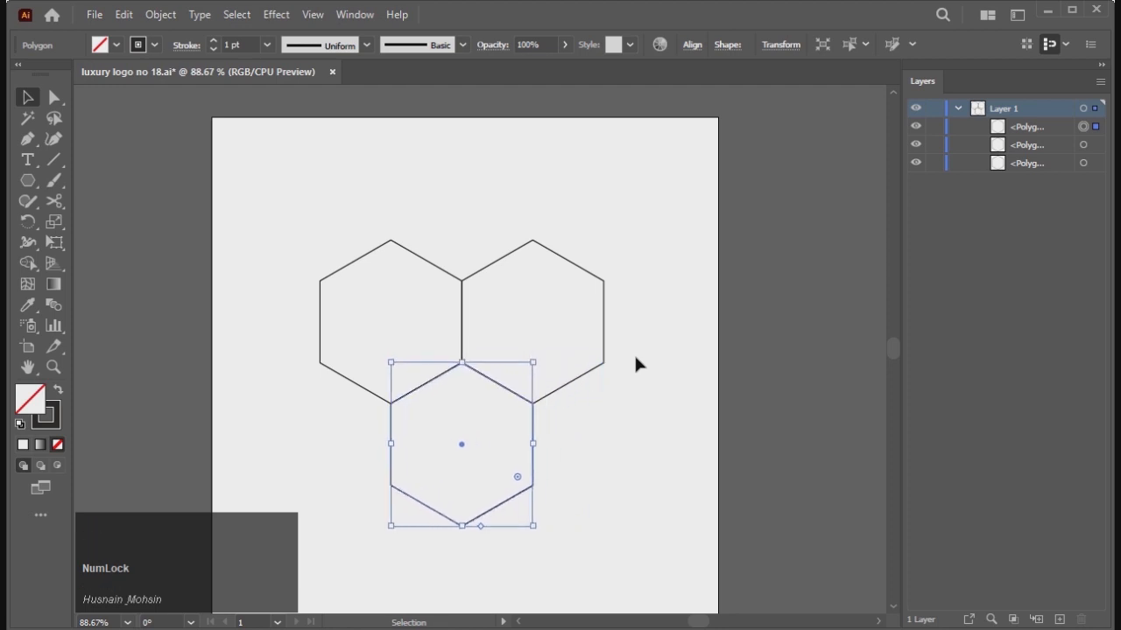
left_click(464, 219)
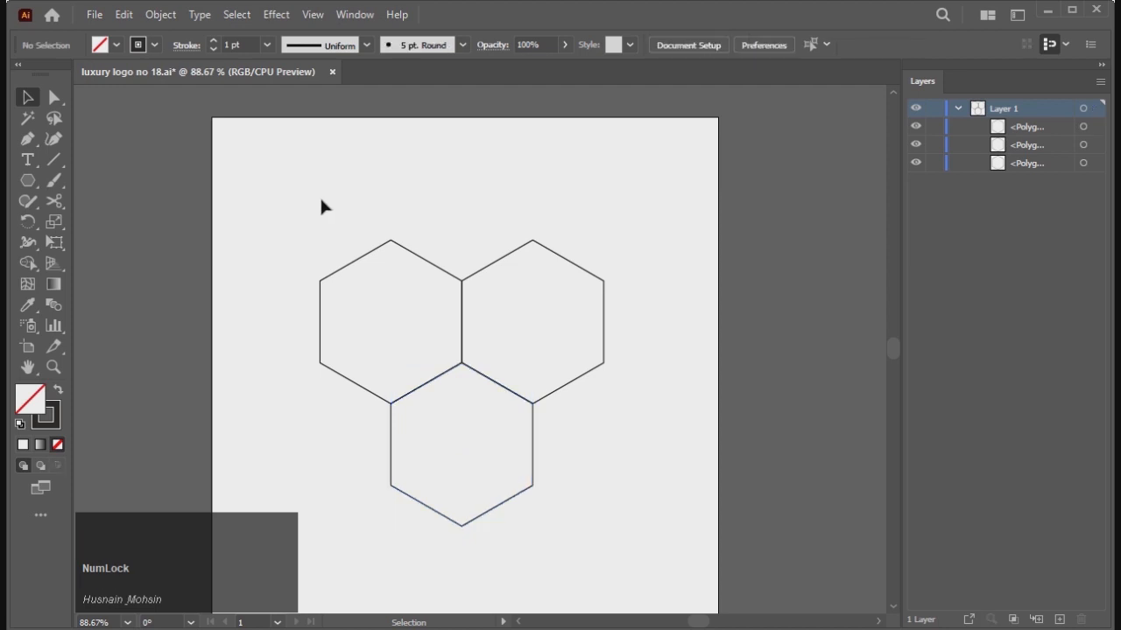
left_click_drag(304, 211, 651, 434)
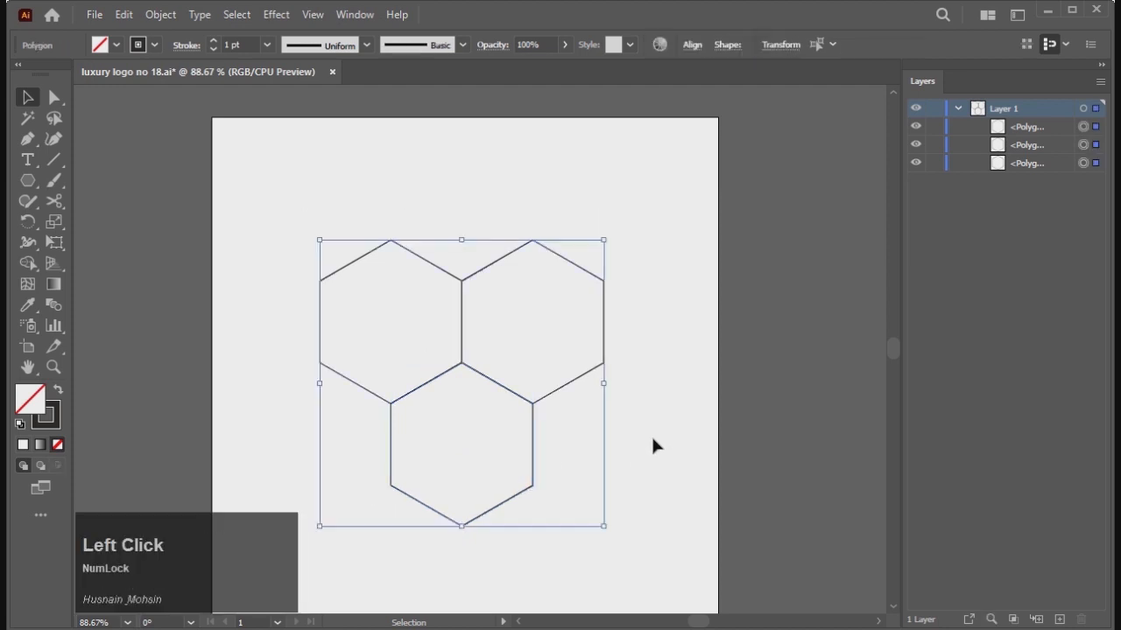
left_click(333, 314)
- Draw a Pen path from the lower hexagon's bottom vertex up to the shared centre vertex and on to the left hexagon's upper-left vertex
left_click_drag(28, 143, 99, 147)
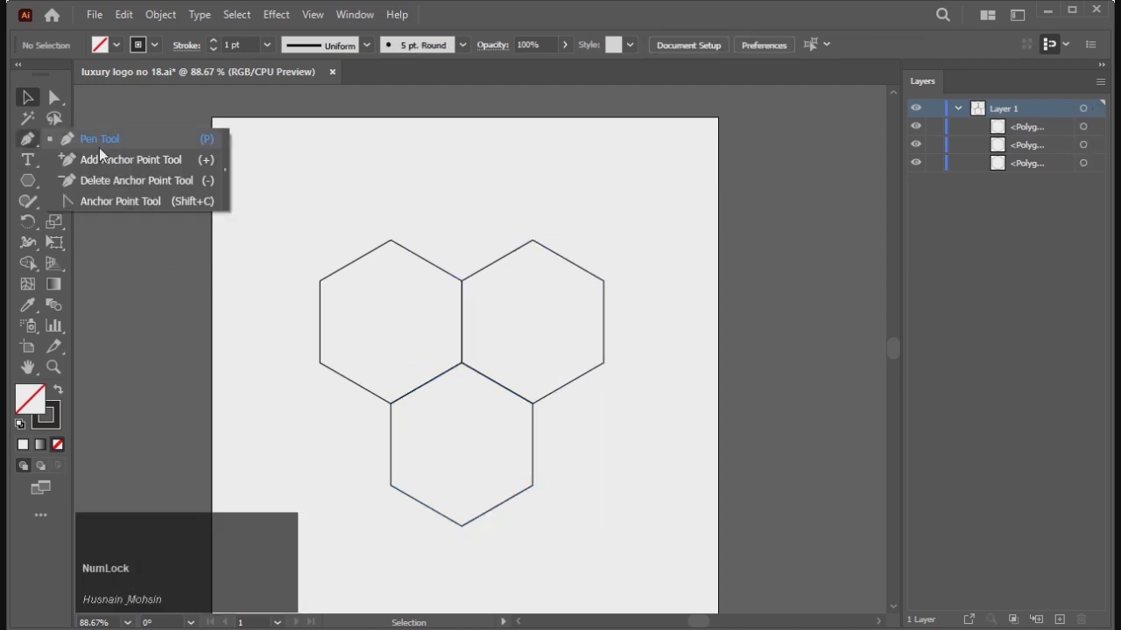
left_click(460, 525)
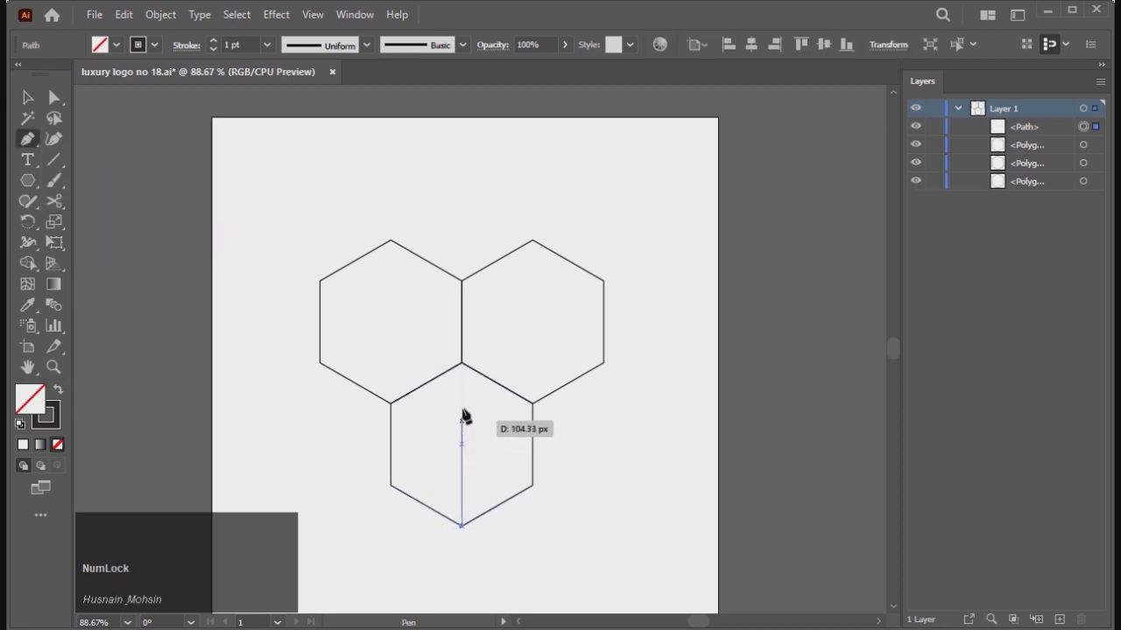
left_click(461, 363)
left_click(320, 282)
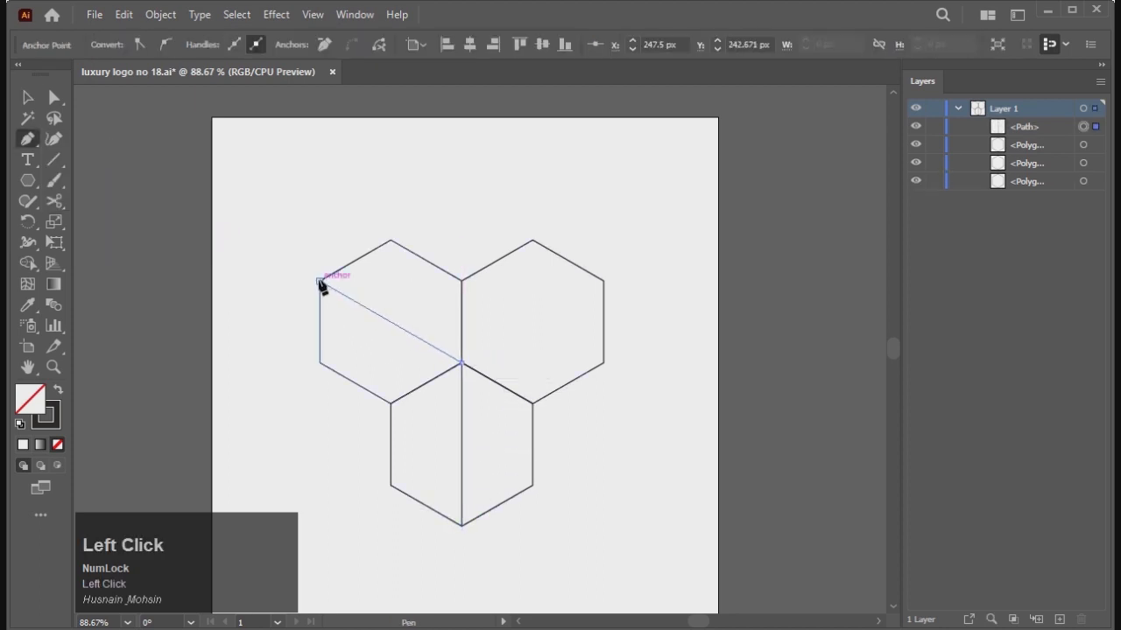
- Draw a second Pen path from the lower hexagon's lower-left vertex straight up to the diagonal, joining it to the first path's upper-left end
left_click(27, 138)
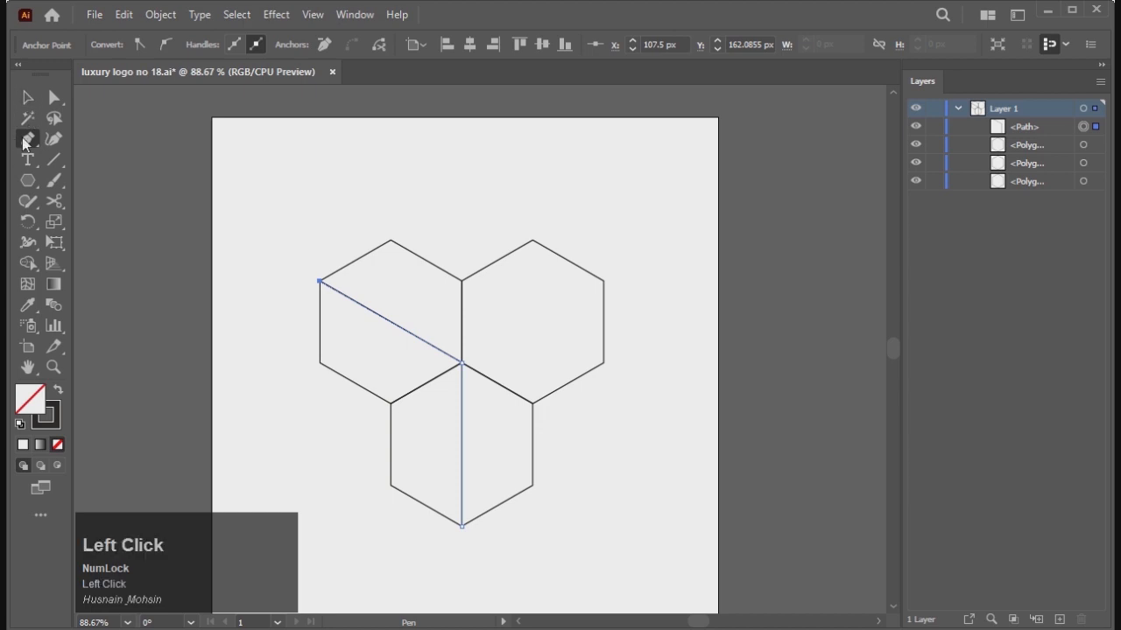
left_click(390, 485)
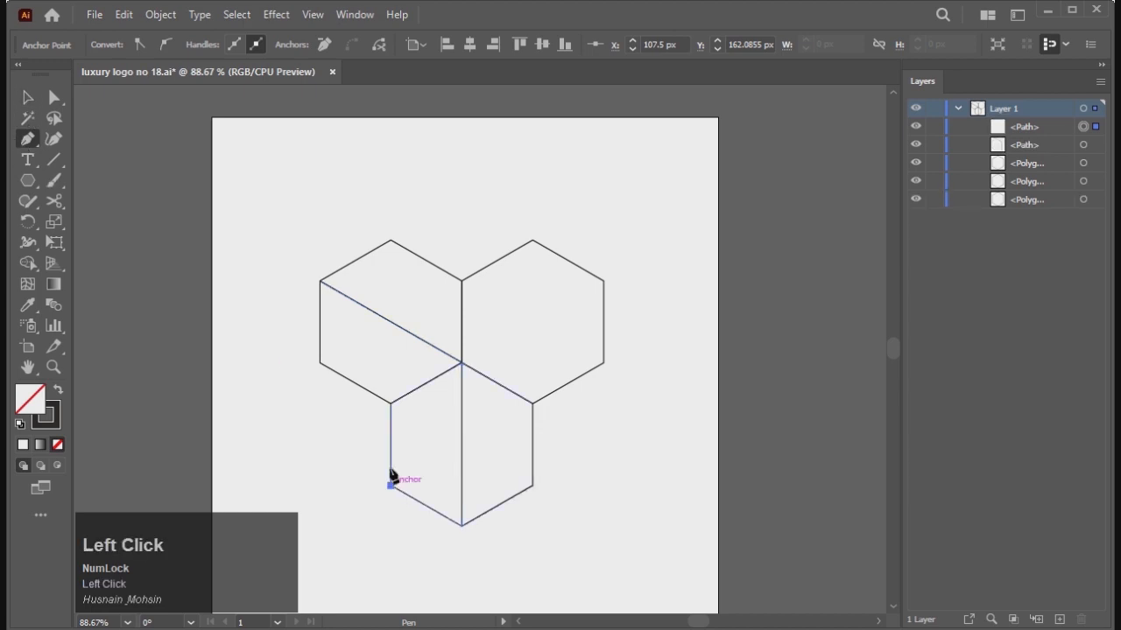
left_click(390, 322)
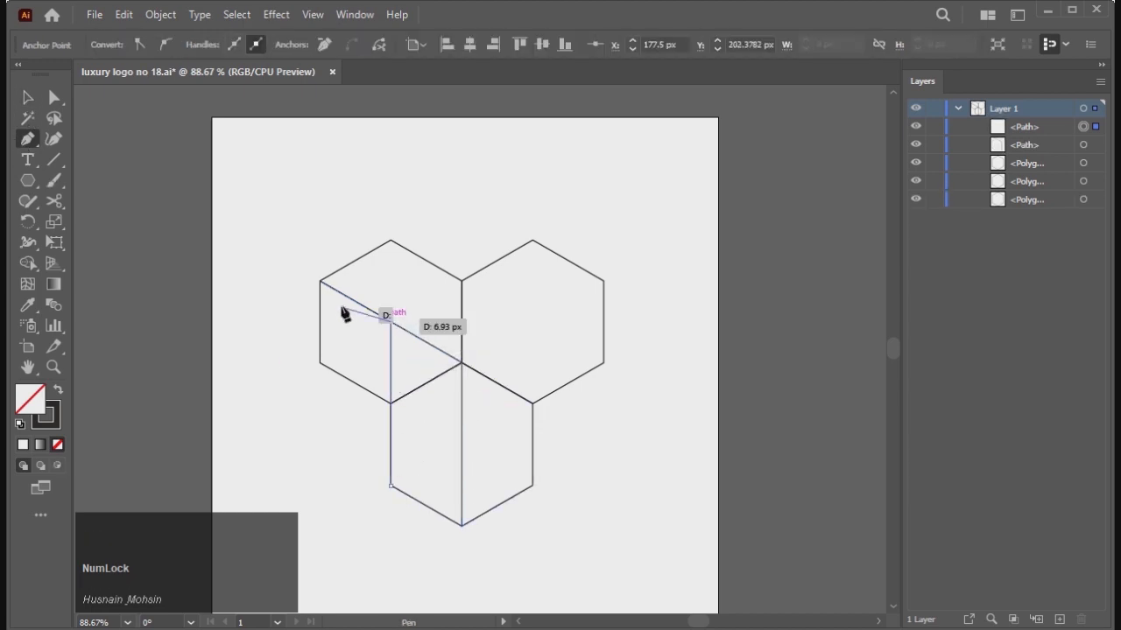
left_click(320, 281)
left_click(28, 98)
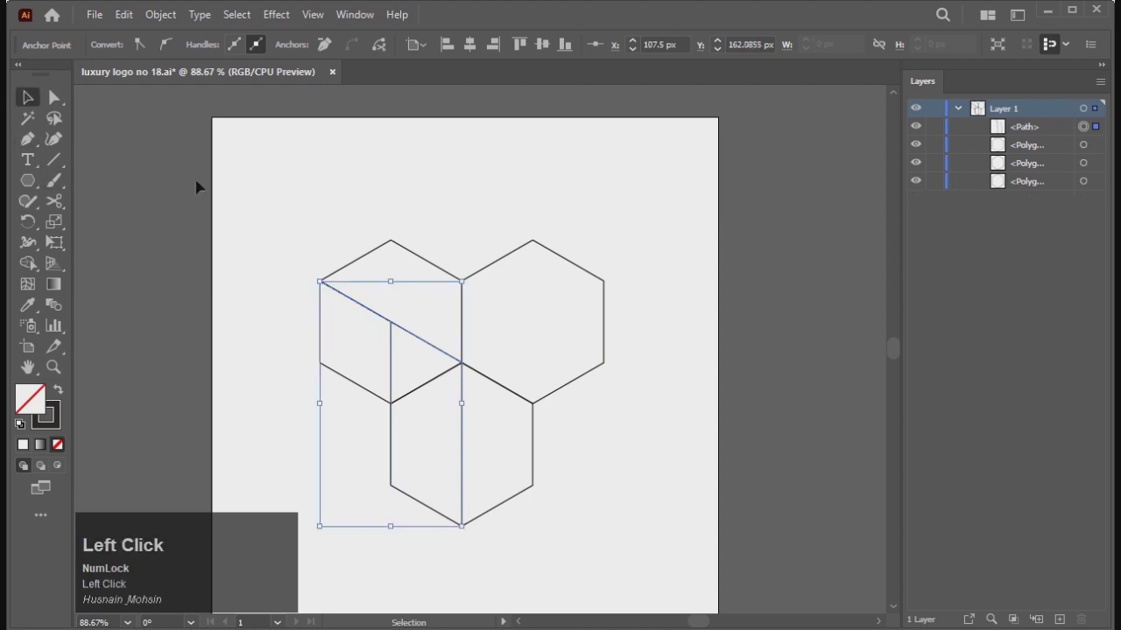
- Try to cut the line path while only its end anchor is selected, and undo the cut
left_click(118, 15)
left_click(159, 99)
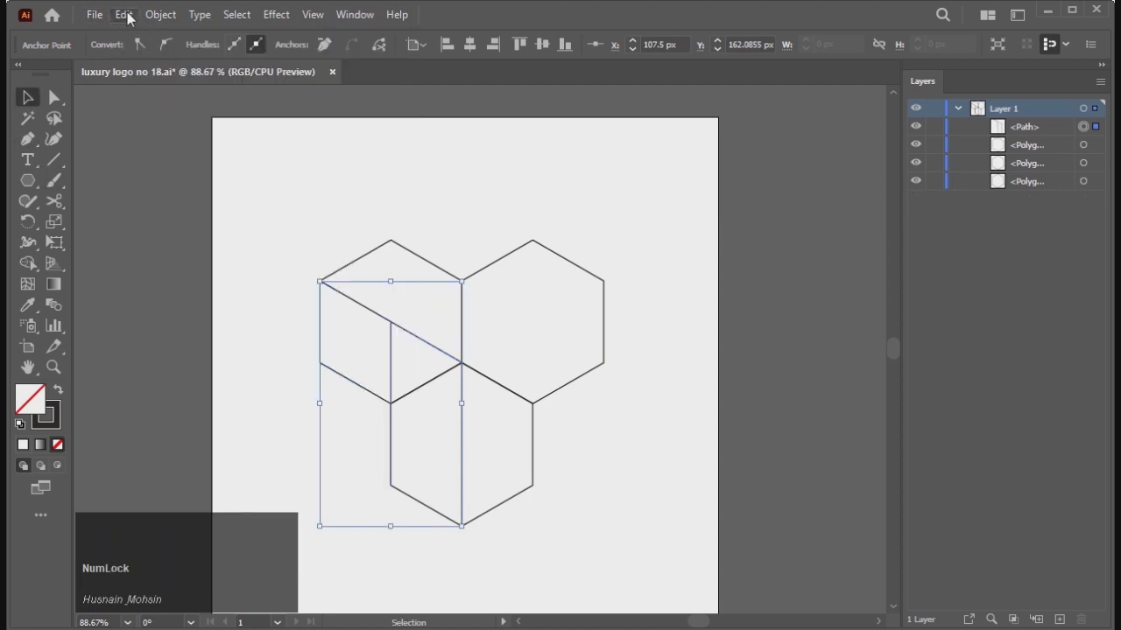
left_click(124, 15)
left_click(125, 77)
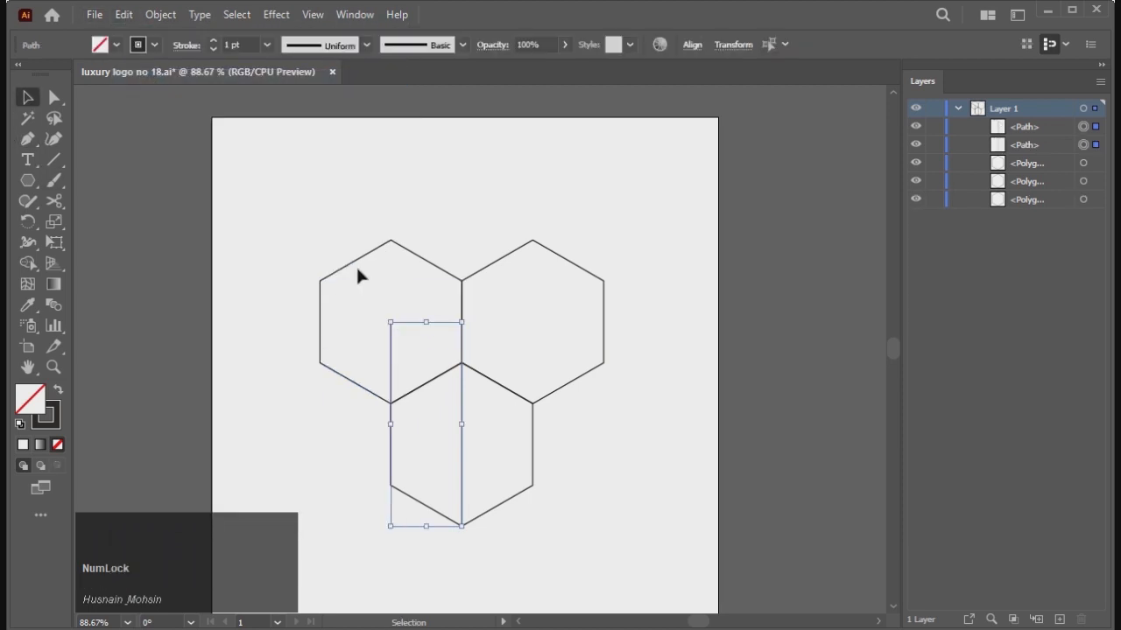
left_click(272, 308)
left_click_drag(303, 221, 396, 311)
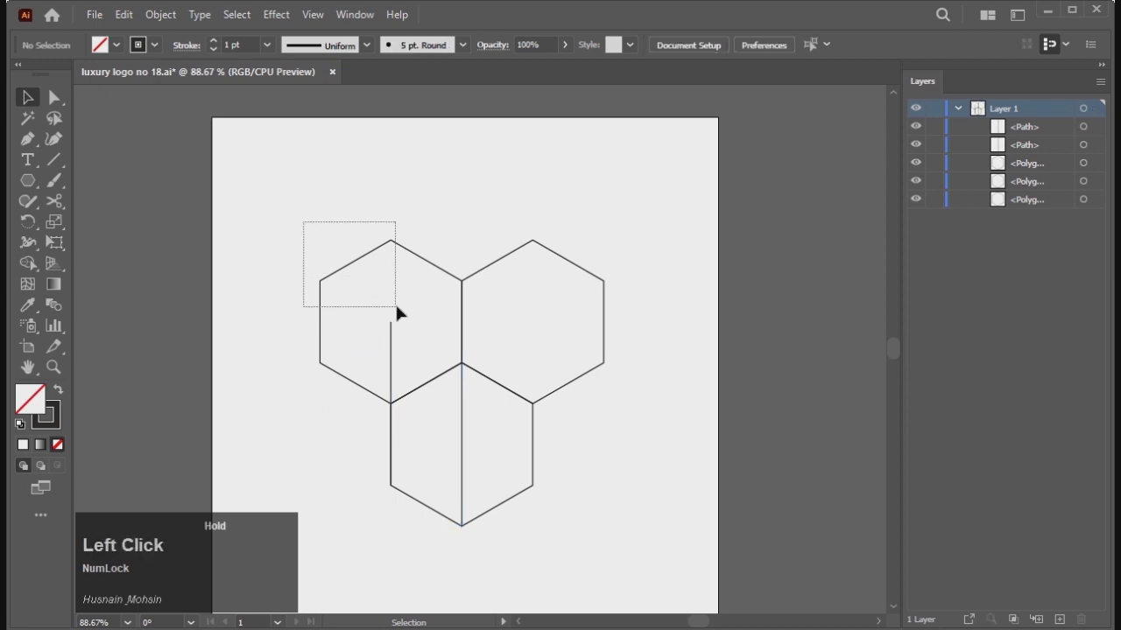
key("ctrl+z")
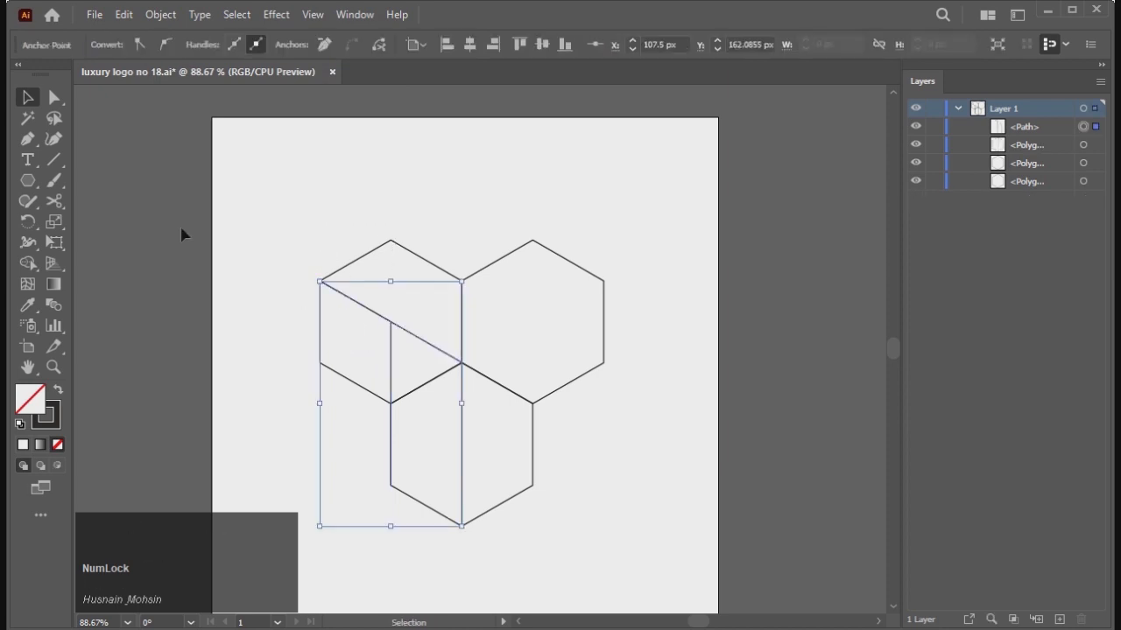
- Select the whole line path and cut it to the clipboard, leaving the three hexagons
left_click(376, 300)
left_click_drag(376, 294, 404, 352)
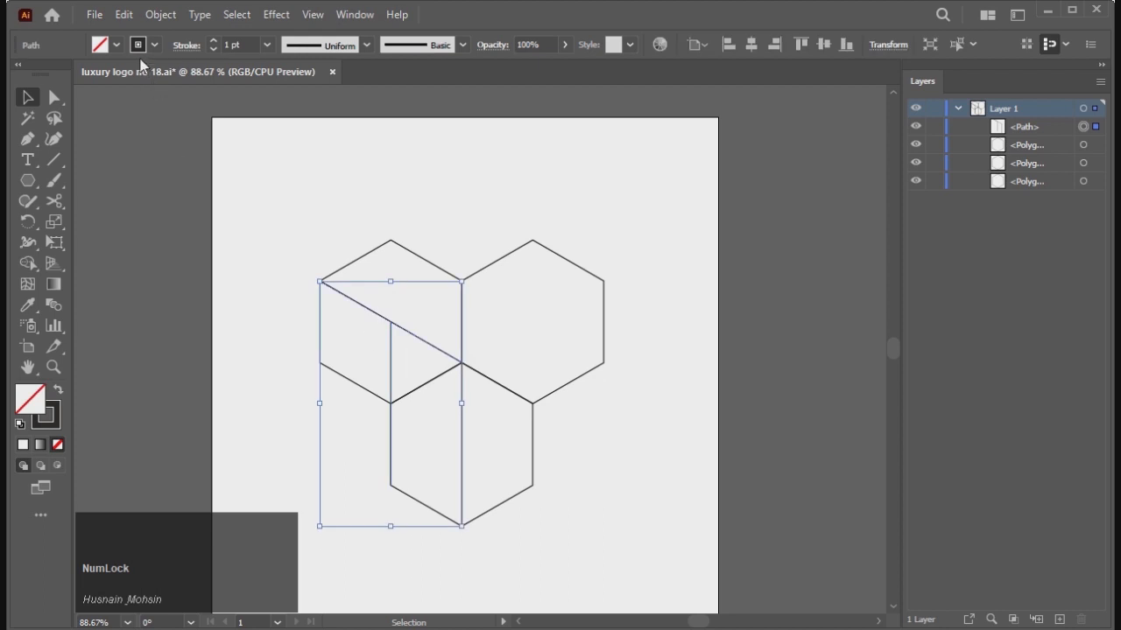
left_click(123, 15)
left_click(151, 78)
- Merge the three hexagons into one outline with the Shape Builder tool, and deselect it
left_click_drag(304, 214, 608, 506)
left_click(28, 263)
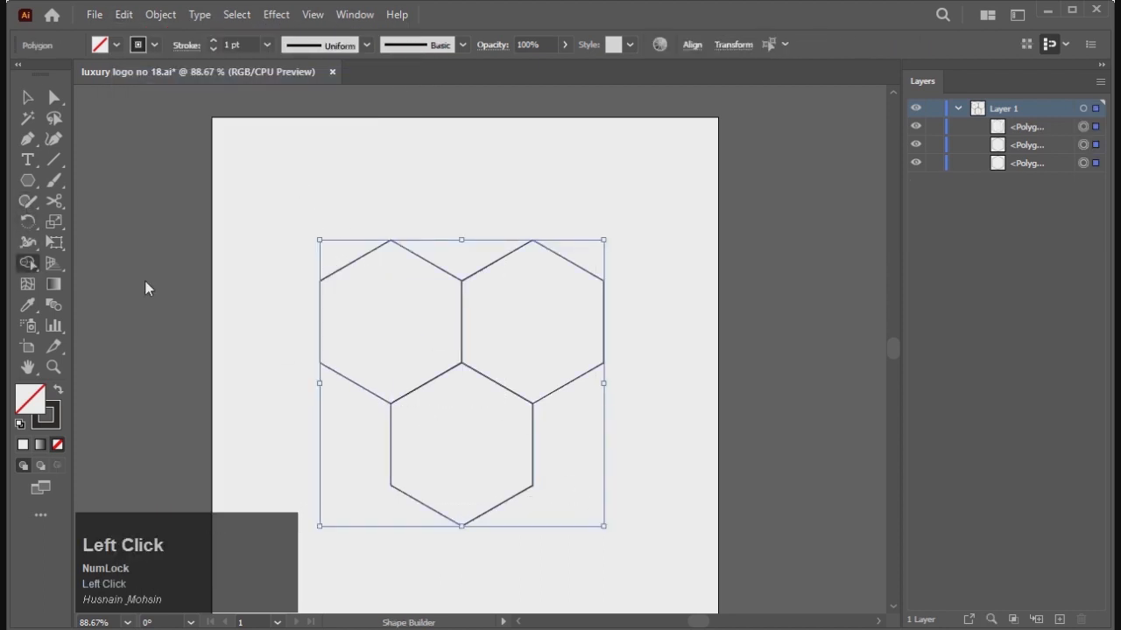
mouse_move(405, 335)
left_mouse_down()
mouse_move(464, 334)
mouse_move(503, 385)
mouse_move(442, 381)
mouse_move(401, 359)
left_mouse_up()
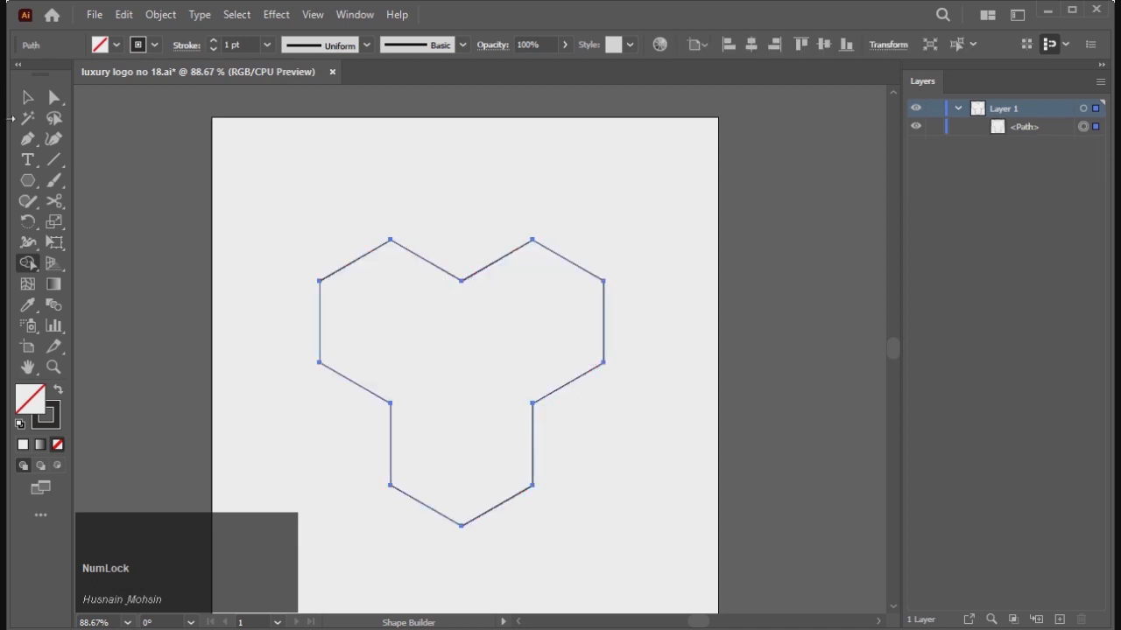
left_click(27, 97)
left_click(314, 198)
- Paste the cut line path back in front of the merged outline at its original position
left_click(123, 14)
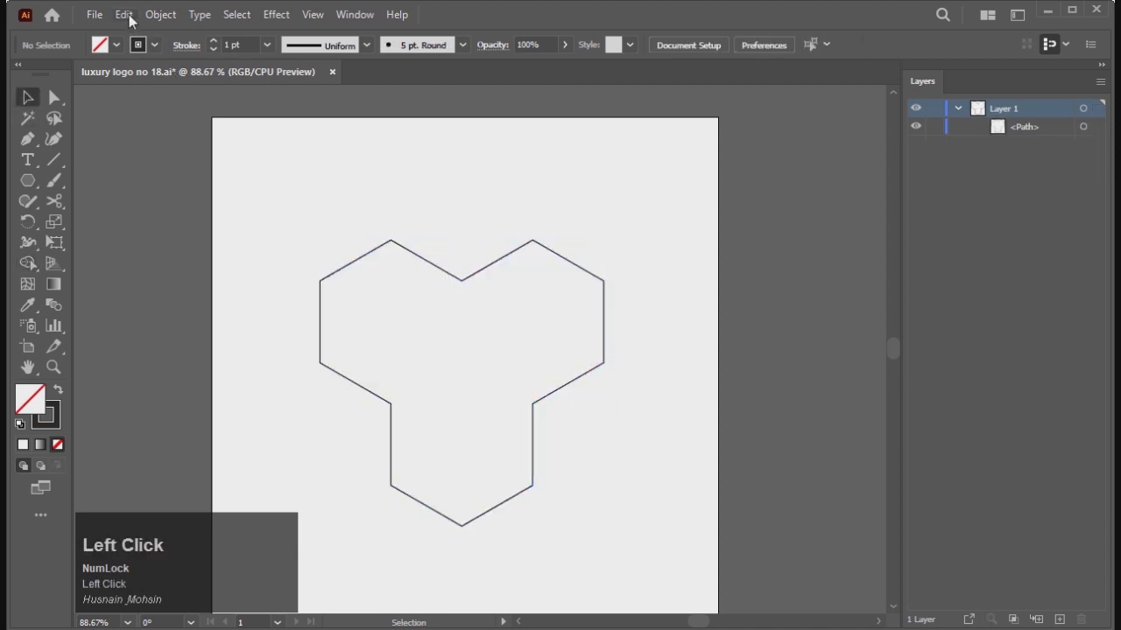
left_click(166, 135)
left_click(301, 218)
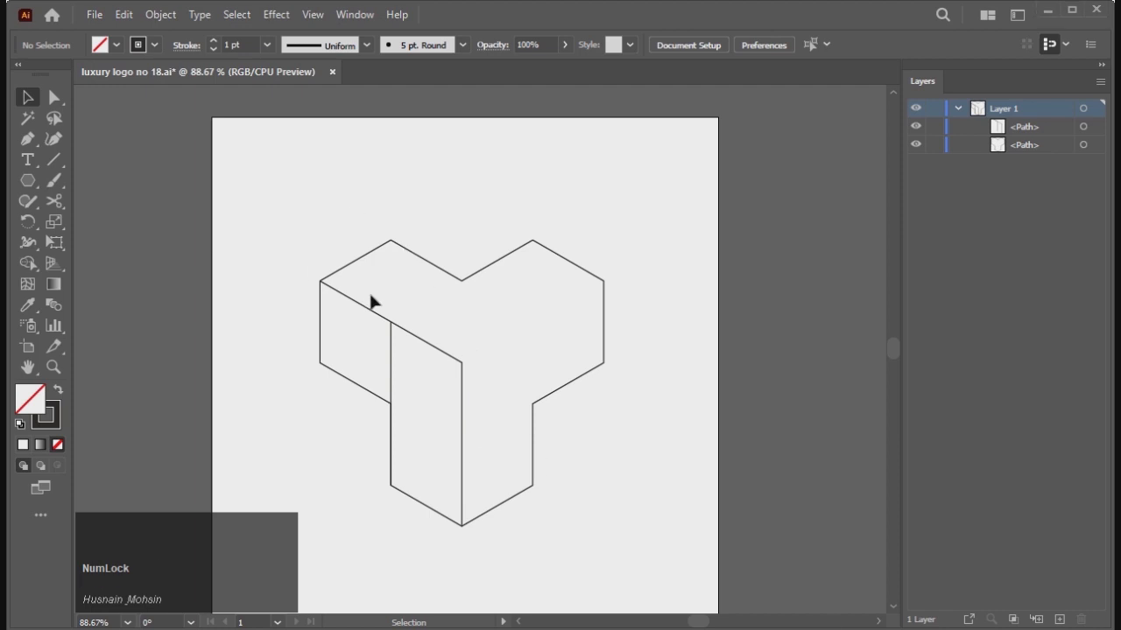
- Make two copies of the line path, each rotated a further 120° about the centre vertex
left_click_drag(397, 299, 340, 350)
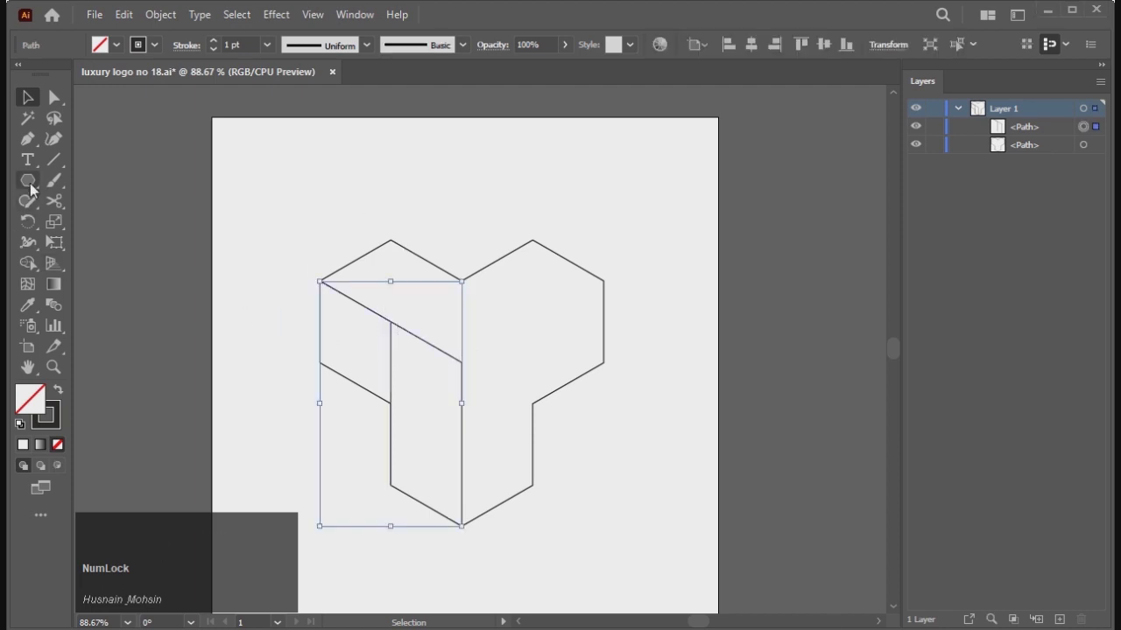
right_click(28, 222)
left_click(96, 219)
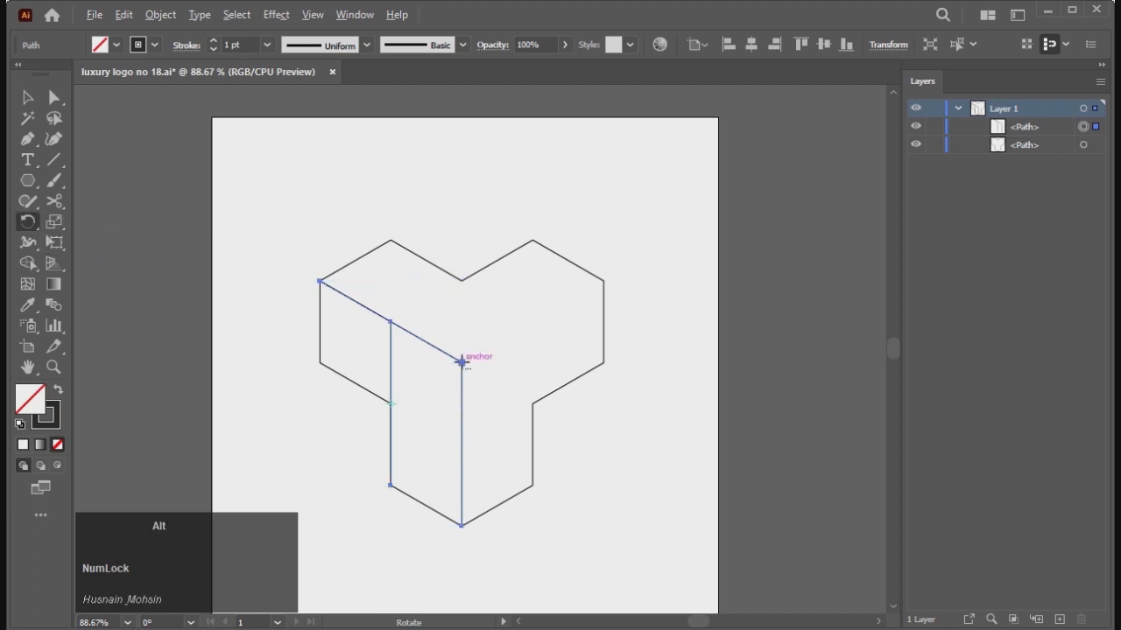
left_click(461, 362, "alt")
type("12")
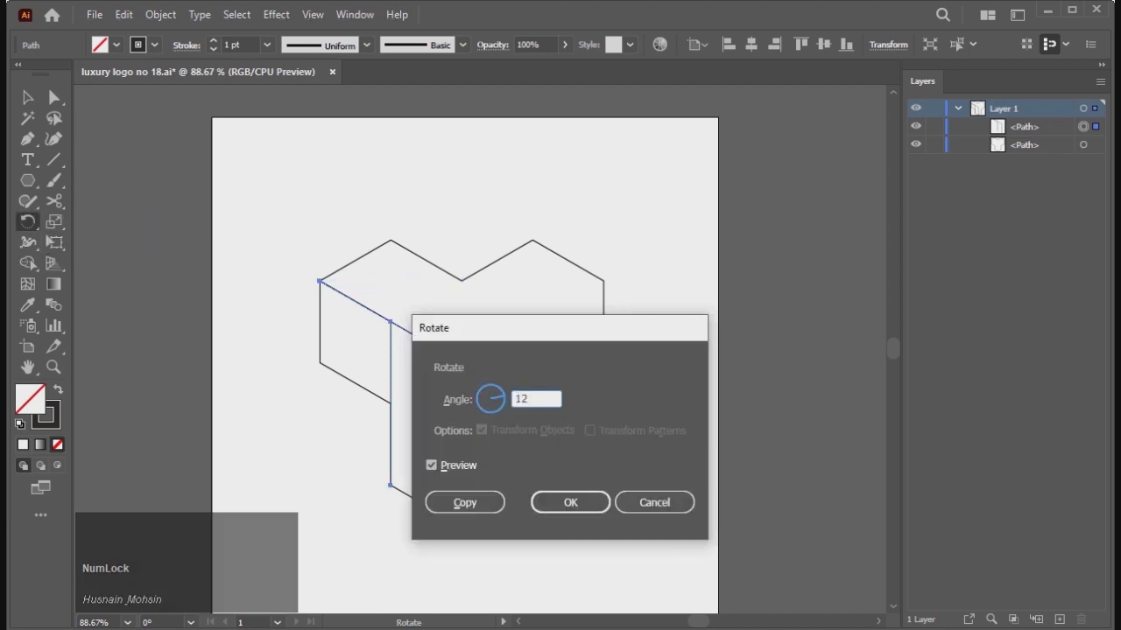
type("0")
left_click(465, 503)
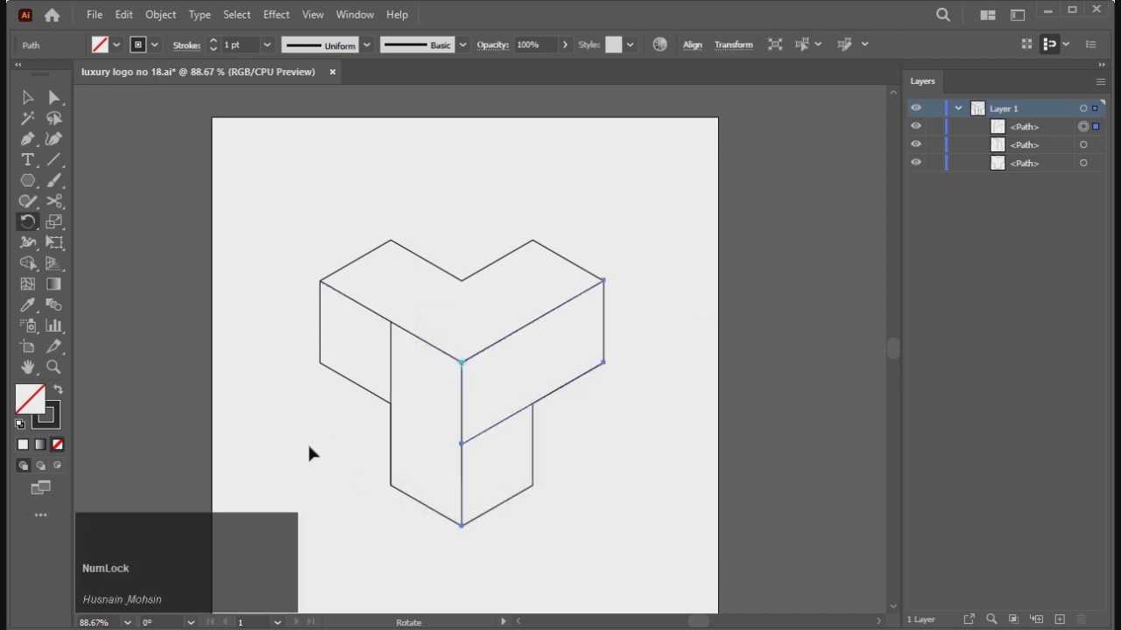
key("ctrl+d")
key("v")
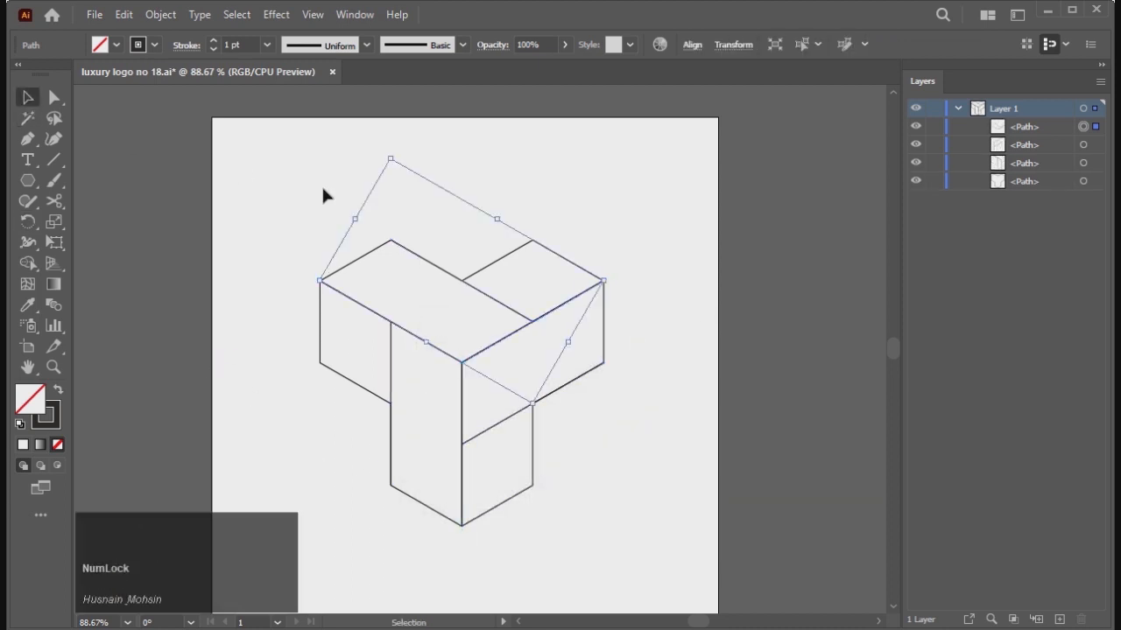
left_click(295, 199)
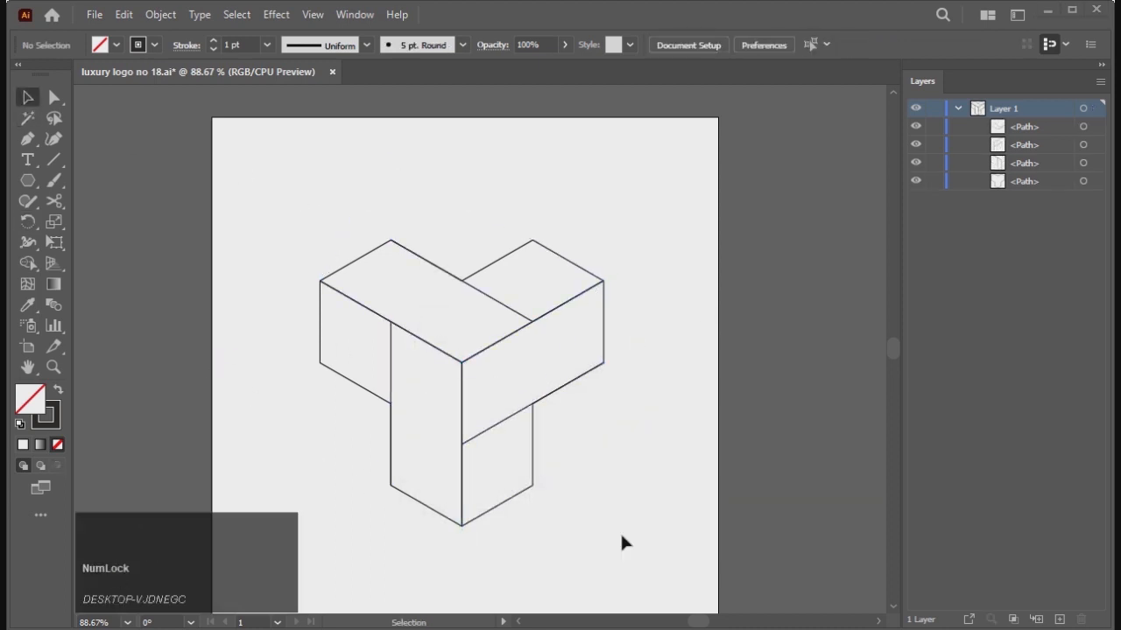
- Try rounding the line paths' inner corners at the centre and on the left arm by about 51 px, and undo it
left_click(54, 97)
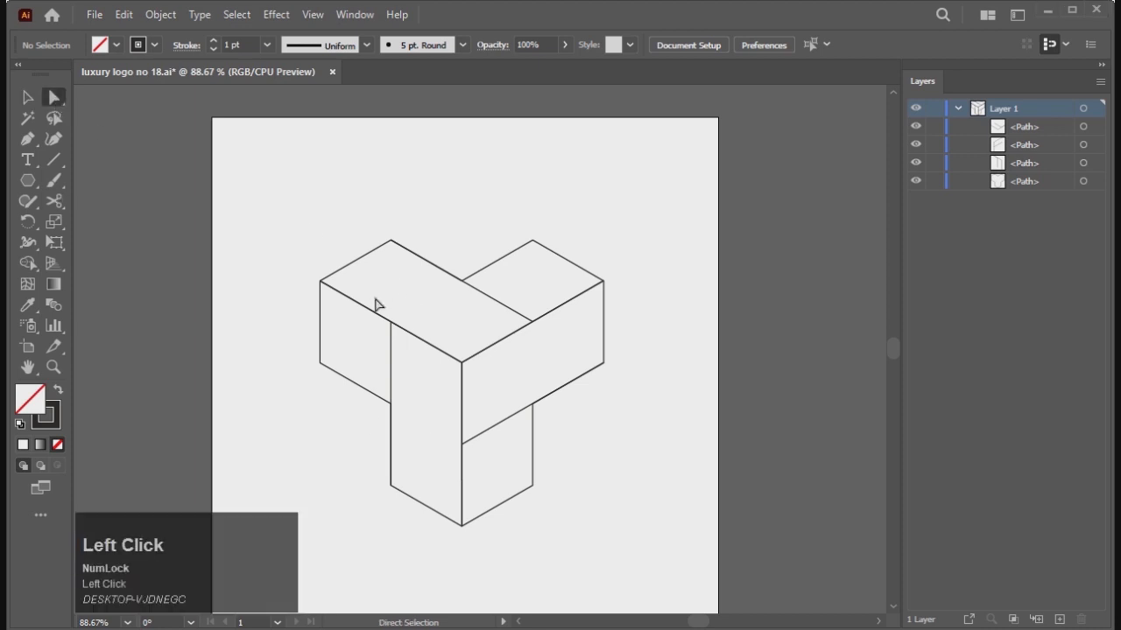
left_click_drag(453, 363, 530, 383)
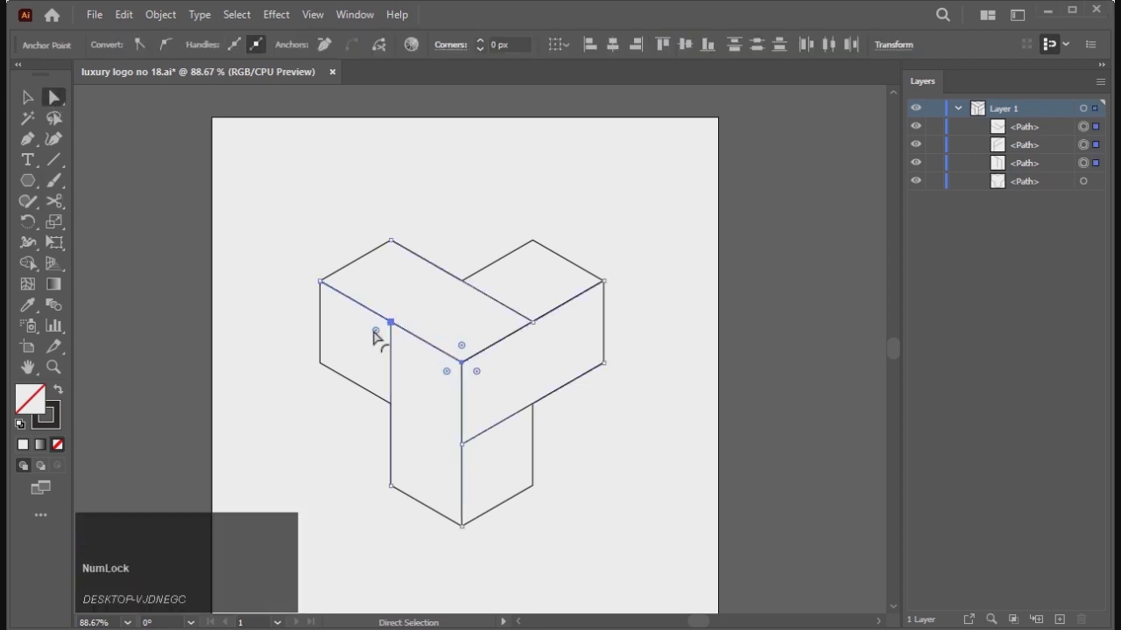
left_click(374, 335)
left_click_drag(374, 333, 332, 347)
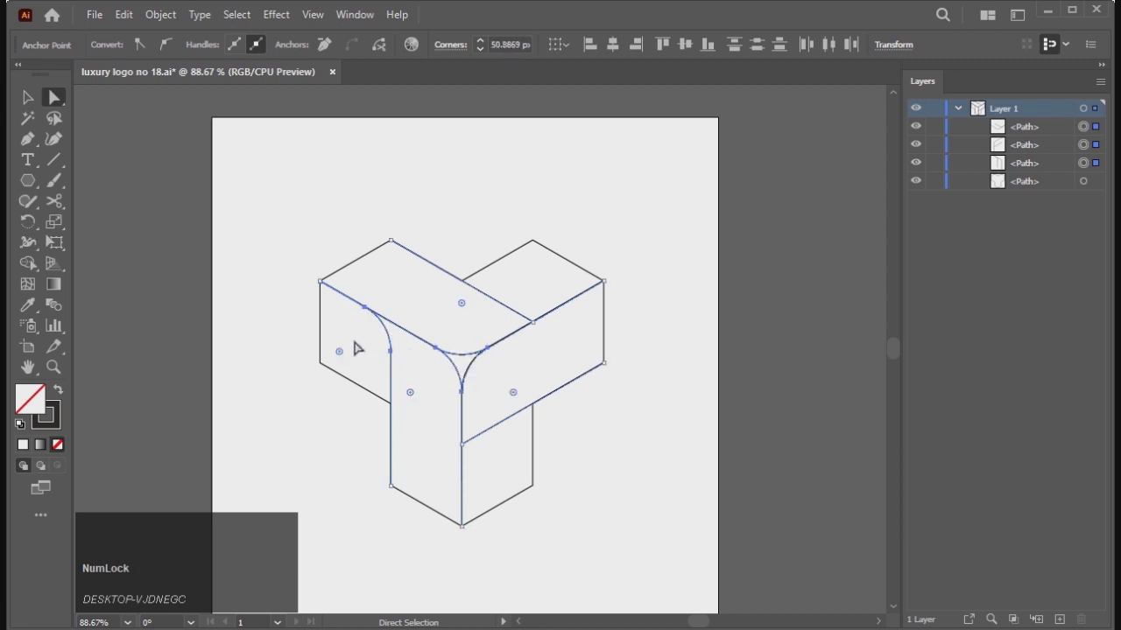
key("ctrl+z")
left_click(231, 216)
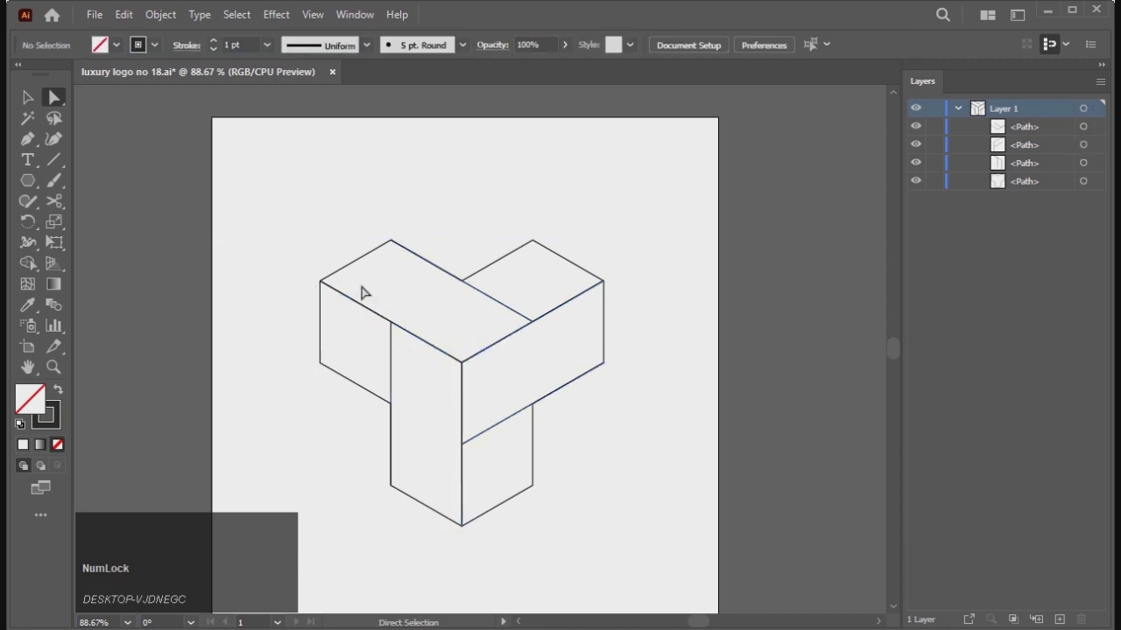
- Try rounding the centre, left-arm and right-arm corners of the line paths together by about 56 px, and undo it
left_click_drag(54, 98, 169, 142)
left_click_drag(372, 300, 551, 380)
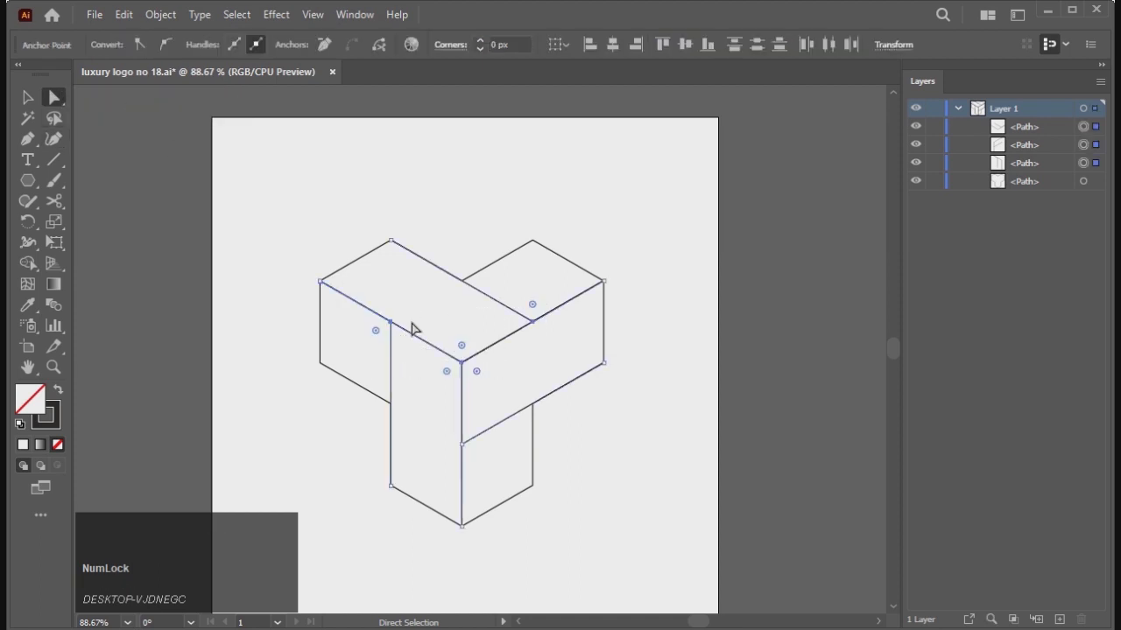
left_click_drag(377, 333, 329, 344)
key("ctrl+z")
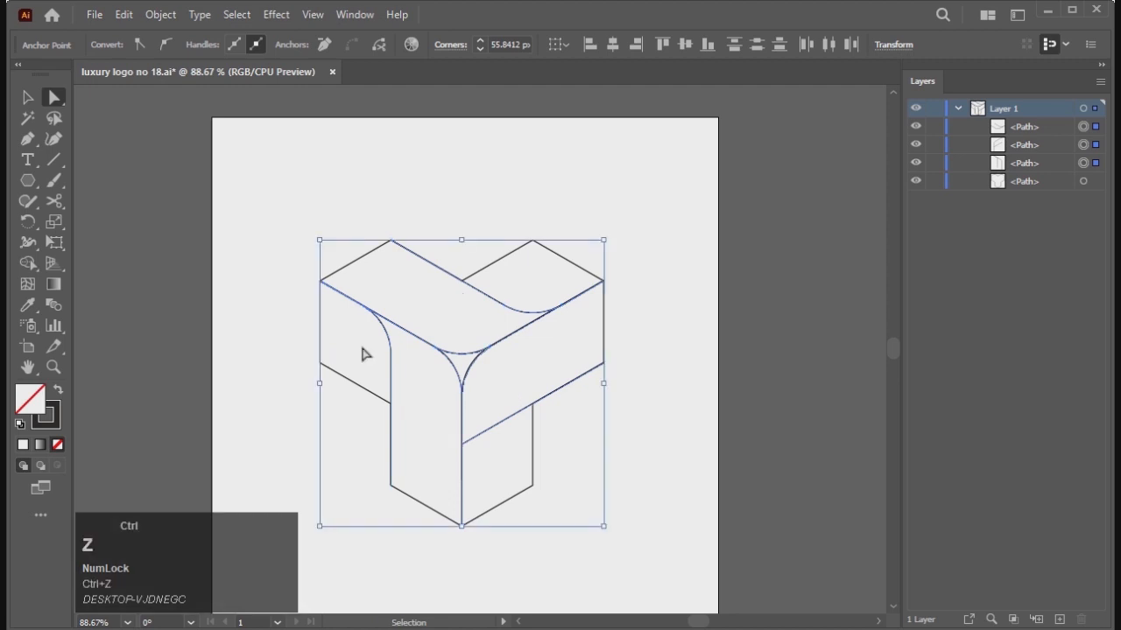
left_click(313, 263)
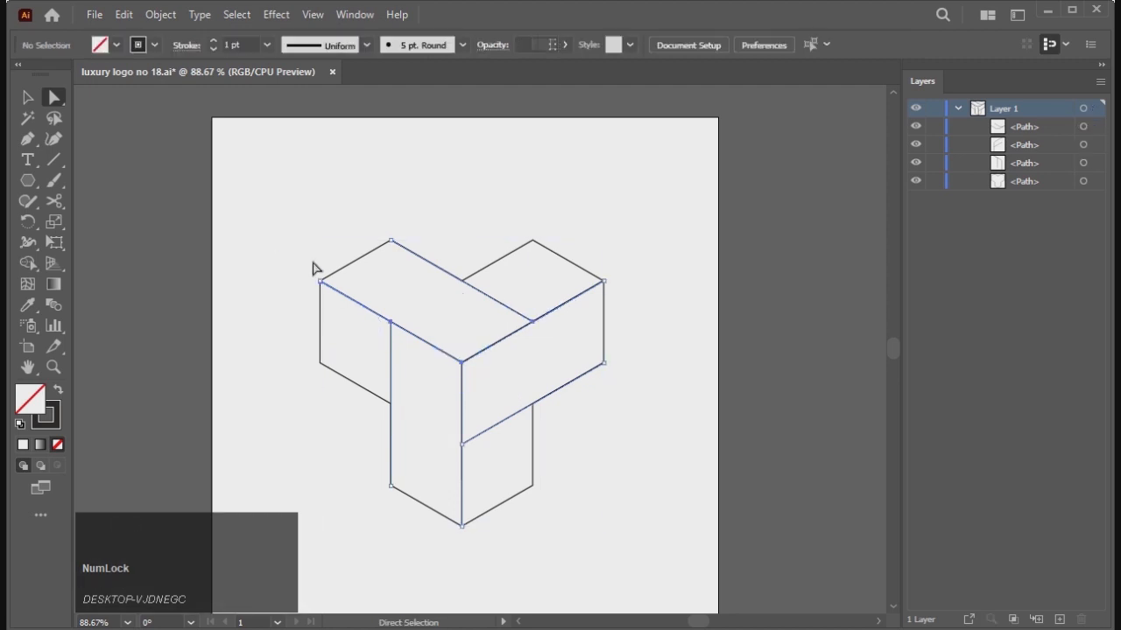
- Try rounding the line paths' centre corners and left-arm corner together by about 53 px
left_click(379, 302)
left_click_drag(480, 378, 530, 389)
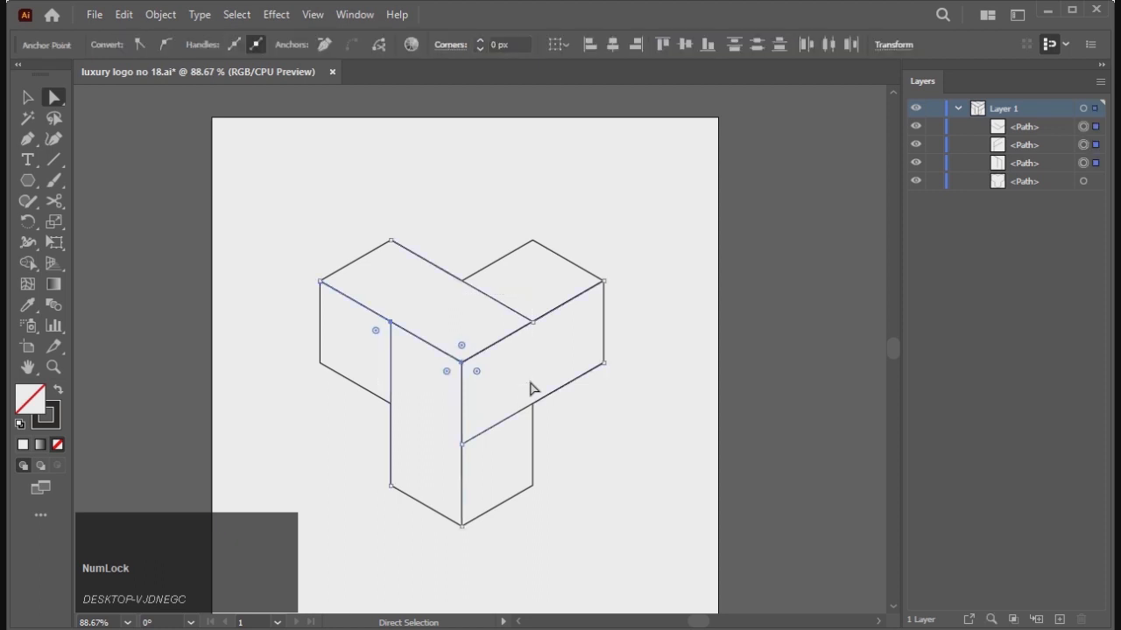
left_click(482, 431, "shift")
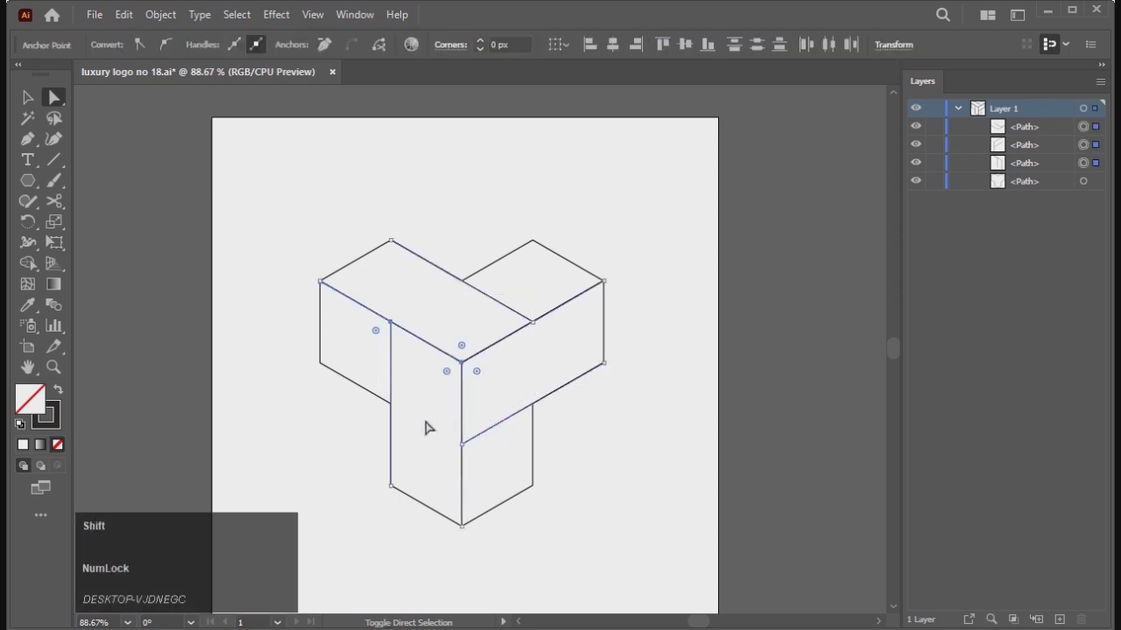
left_click_drag(376, 332, 341, 365)
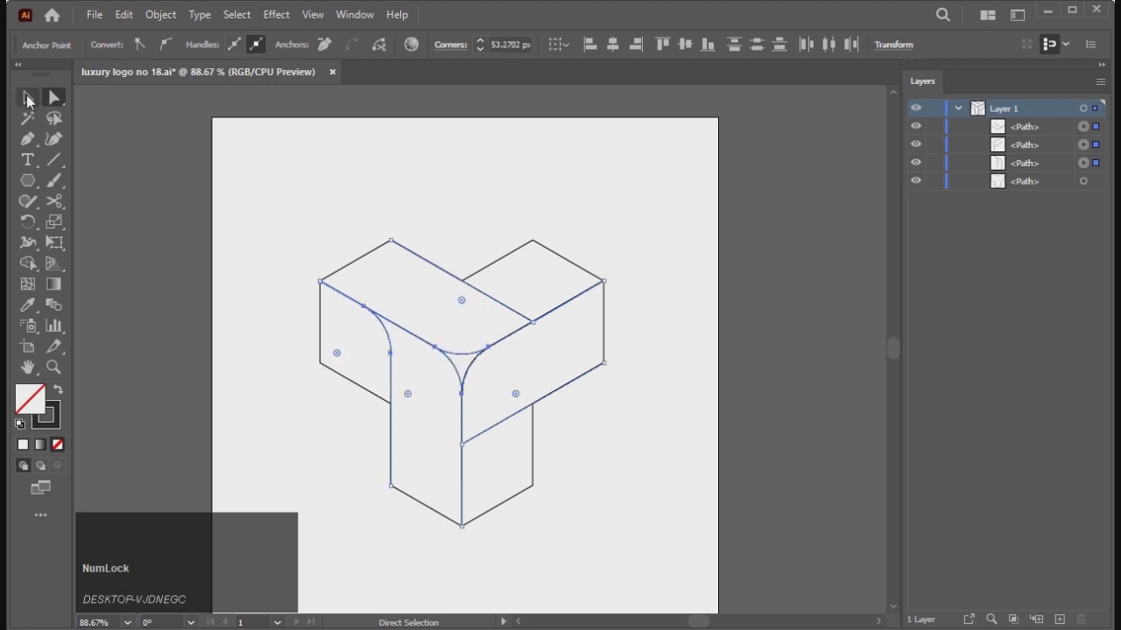
left_click(27, 98)
left_click(251, 180)
- Try rounding all corners of the merged outline by about 42 px, and undo both corner roundings
left_click(321, 330)
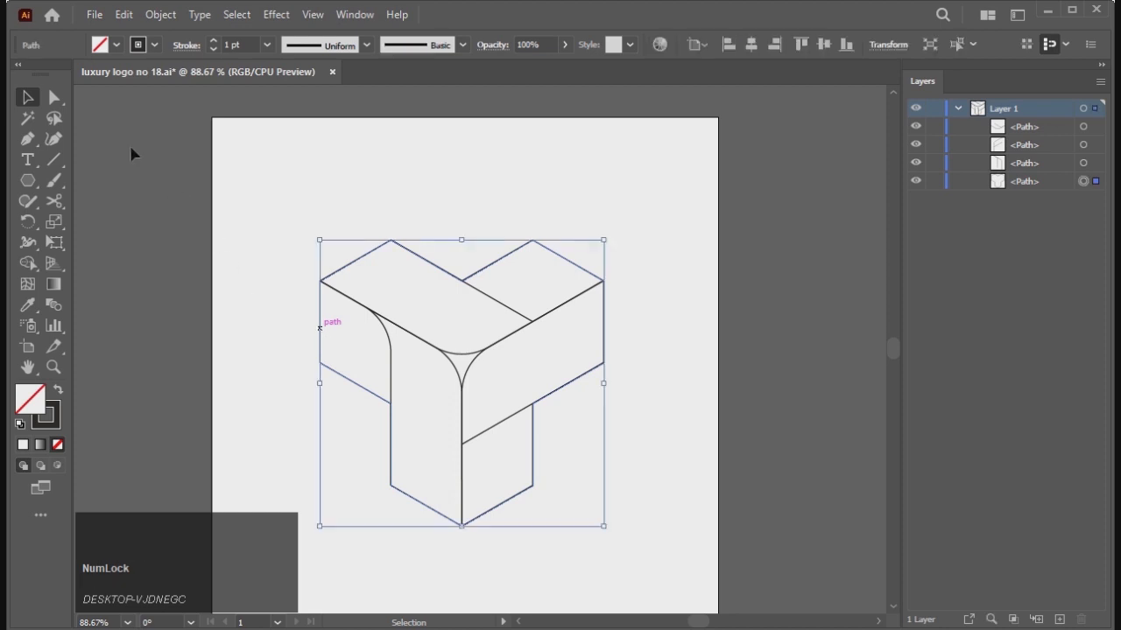
left_click(55, 97)
left_click_drag(336, 294, 380, 295)
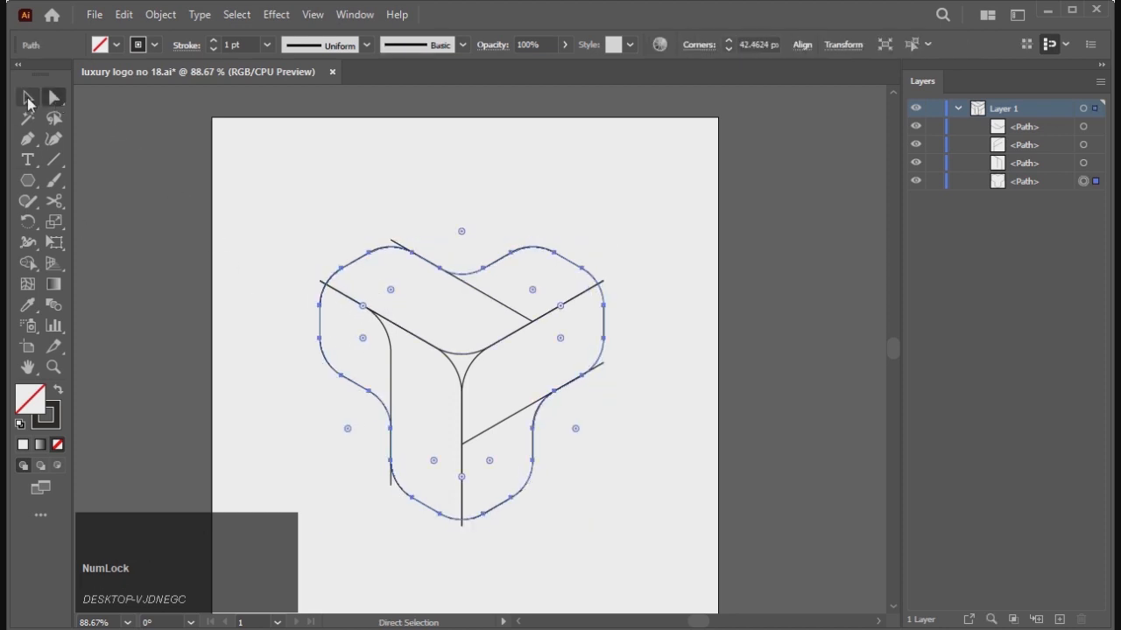
left_click(27, 98)
left_click(277, 202)
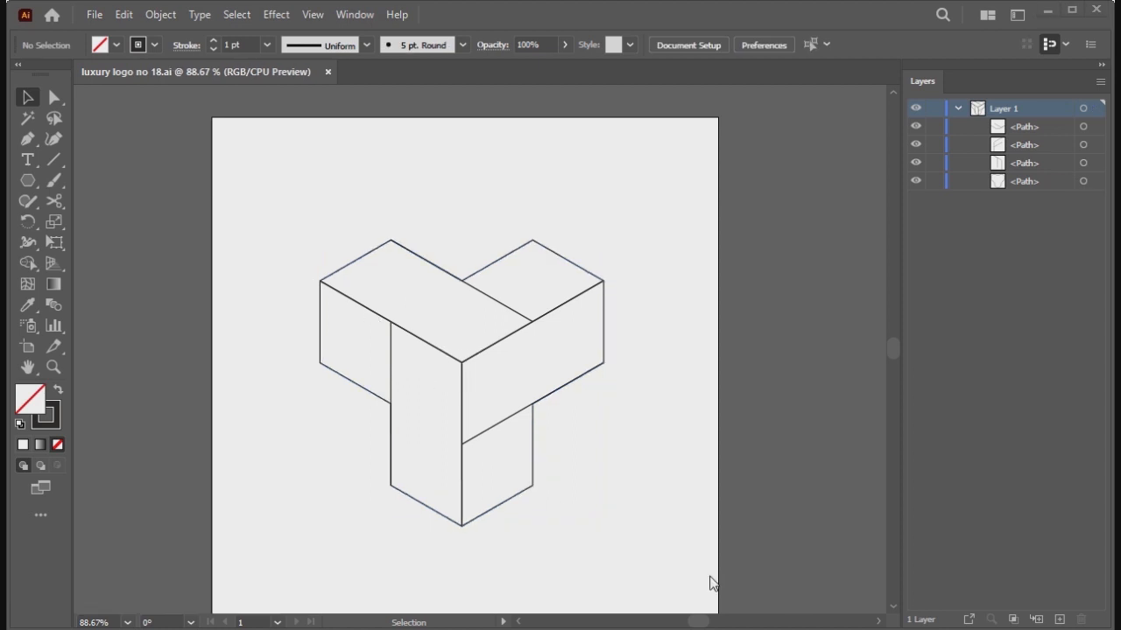
- Round all corners of the three line paths together by about 59 px
left_click(393, 383)
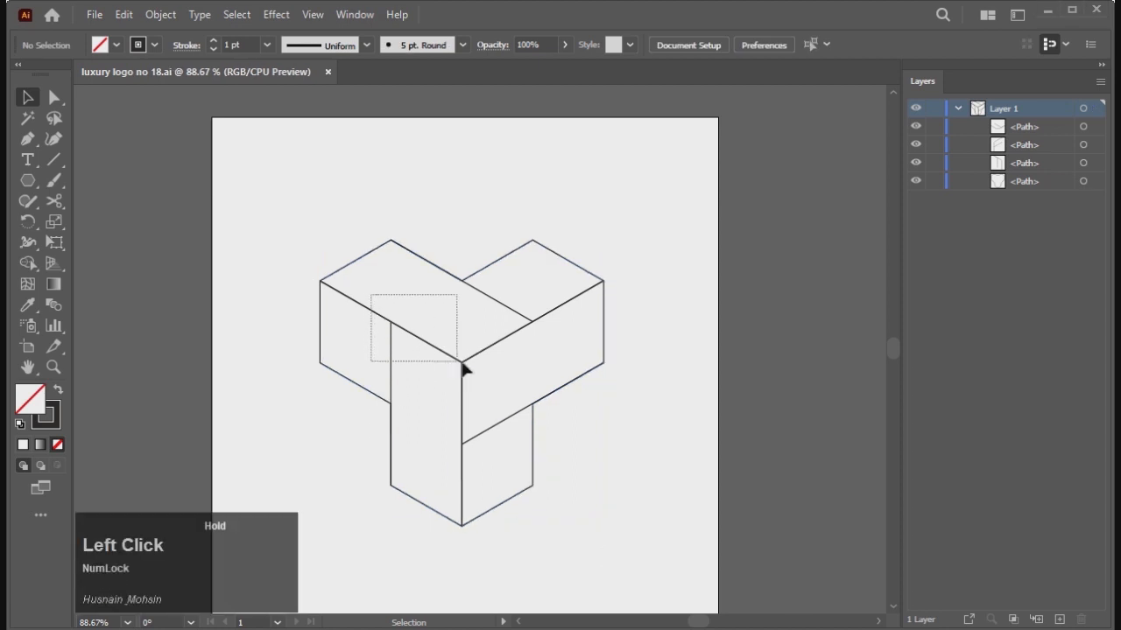
left_click_drag(545, 379, 542, 379)
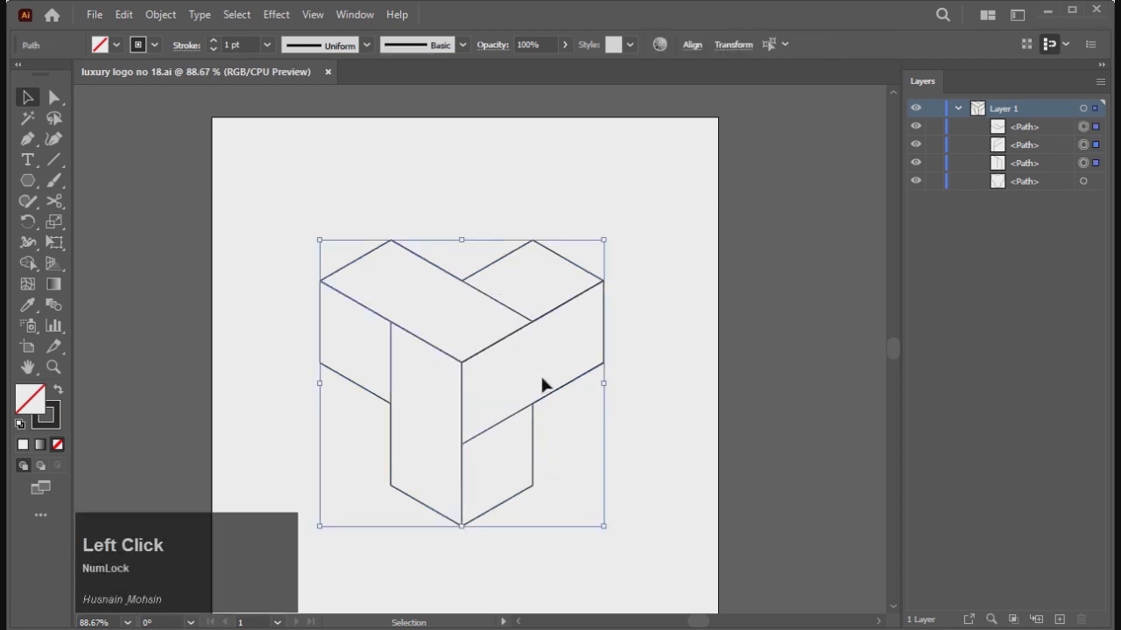
left_click(55, 98)
left_click_drag(383, 326, 330, 358)
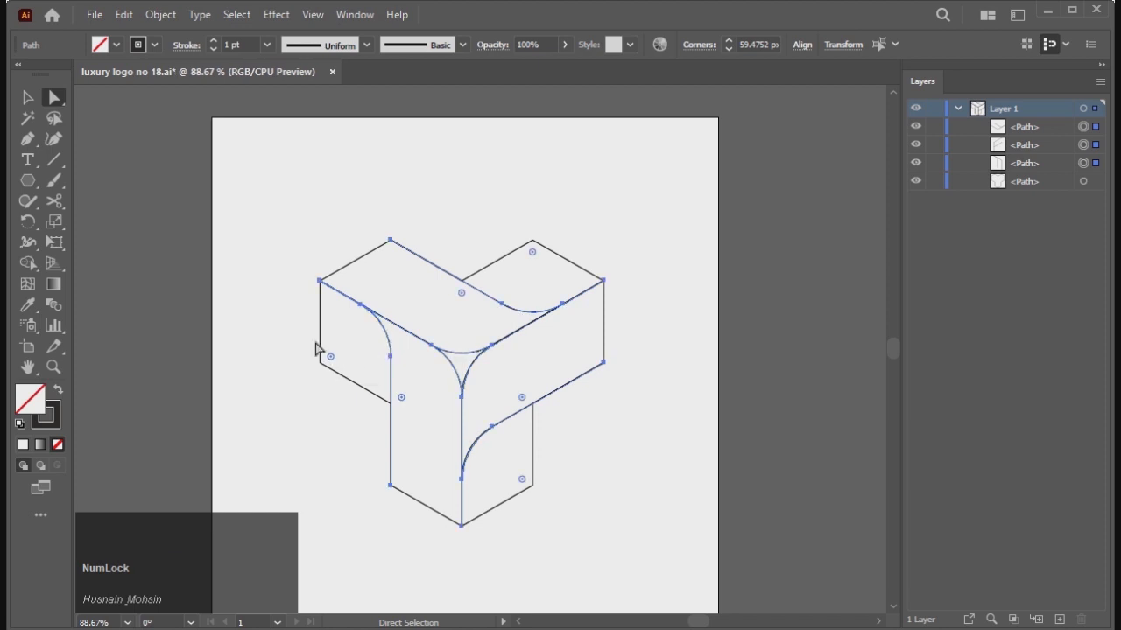
key("v")
left_click(281, 209)
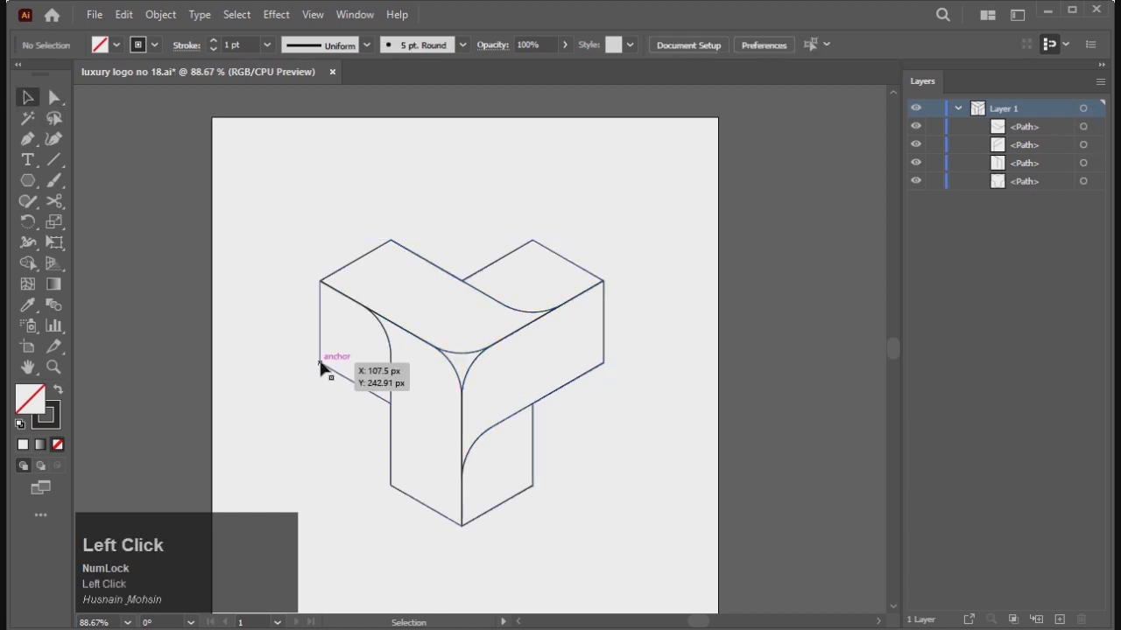
- Round all corners of the merged outline by about 38 px
left_click(321, 358)
left_click(54, 97)
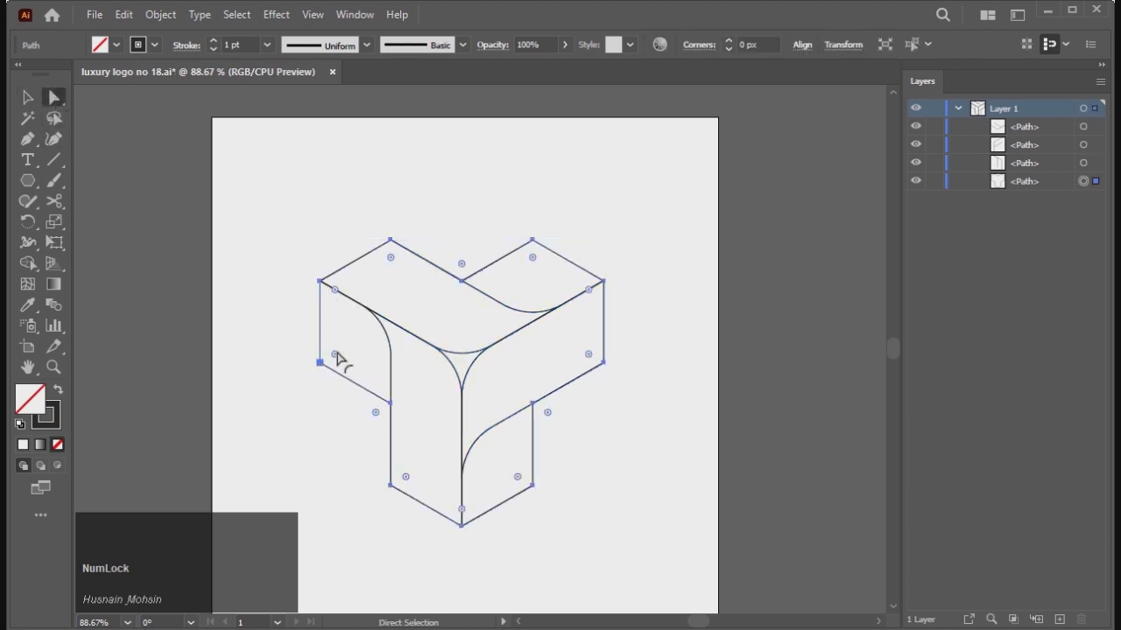
left_click_drag(337, 354, 360, 350)
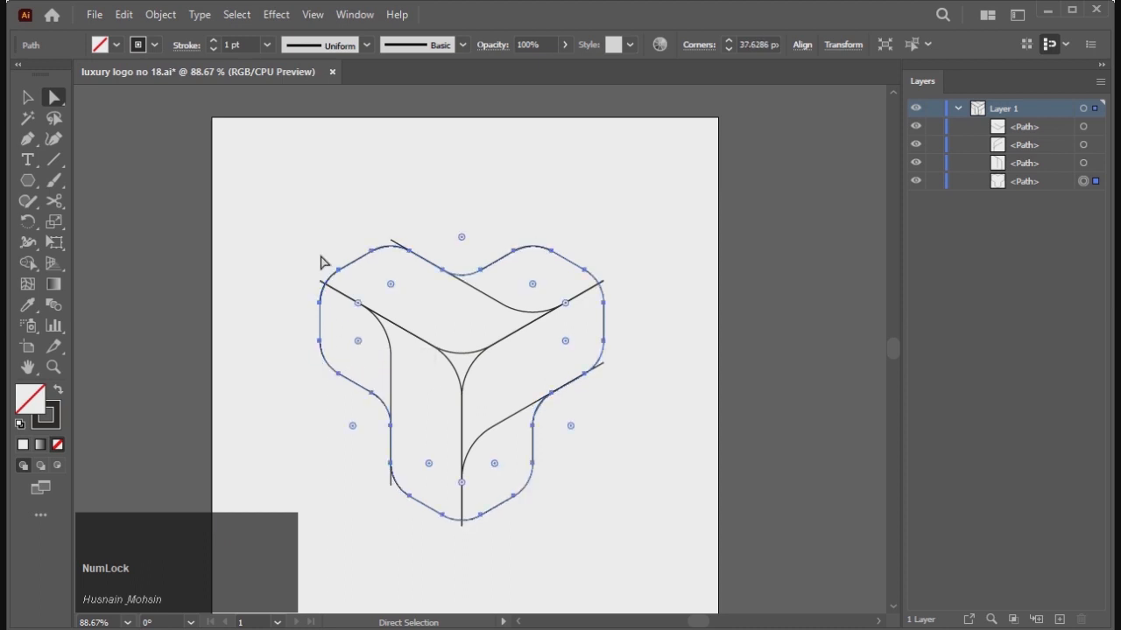
left_click(28, 97)
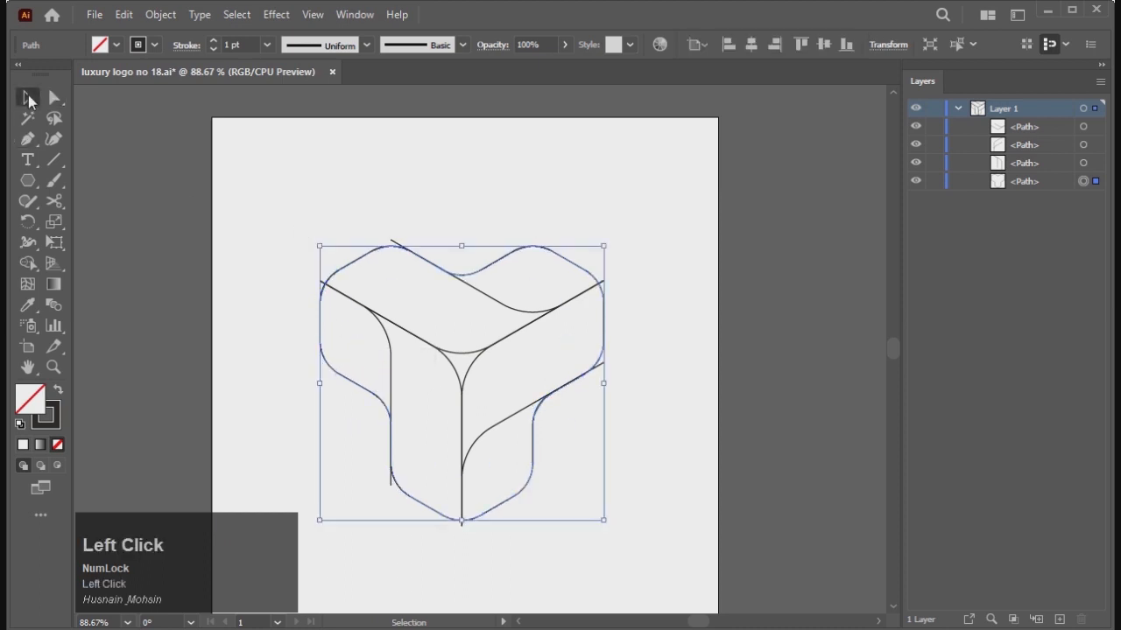
left_click(266, 207)
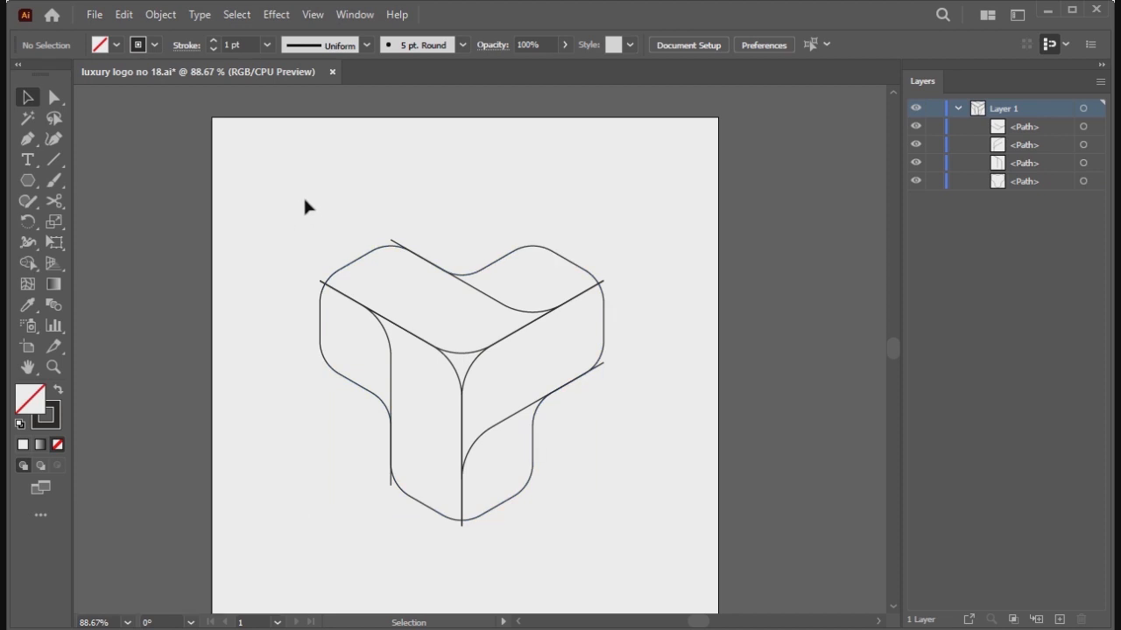
- Try merging neighbouring face regions of the logo in pairs with Shape Builder, and undo the merges
left_click_drag(296, 211, 598, 470)
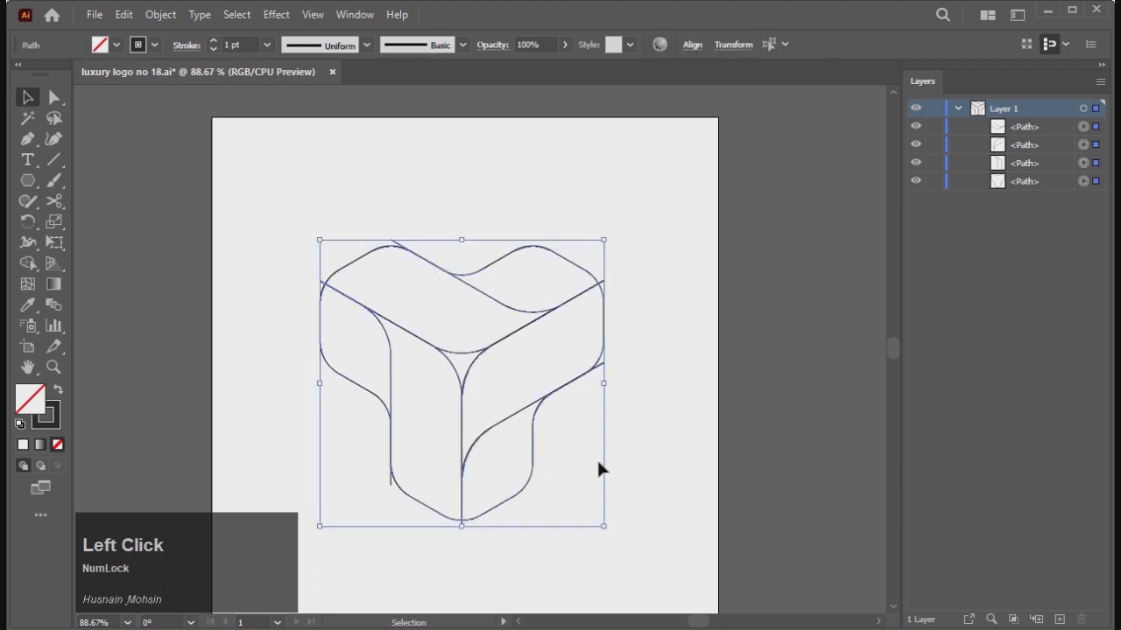
left_click(27, 265)
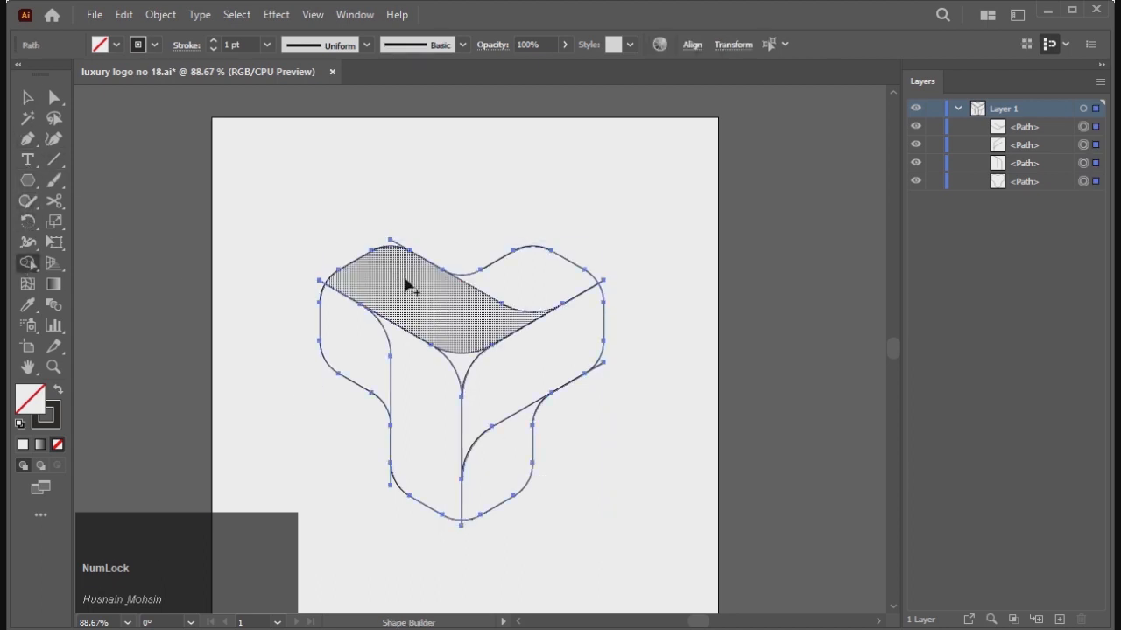
mouse_move(411, 285)
left_mouse_down()
mouse_move(439, 295)
mouse_move(543, 278)
left_mouse_up()
left_click_drag(582, 342, 507, 461)
left_click_drag(359, 349, 428, 424)
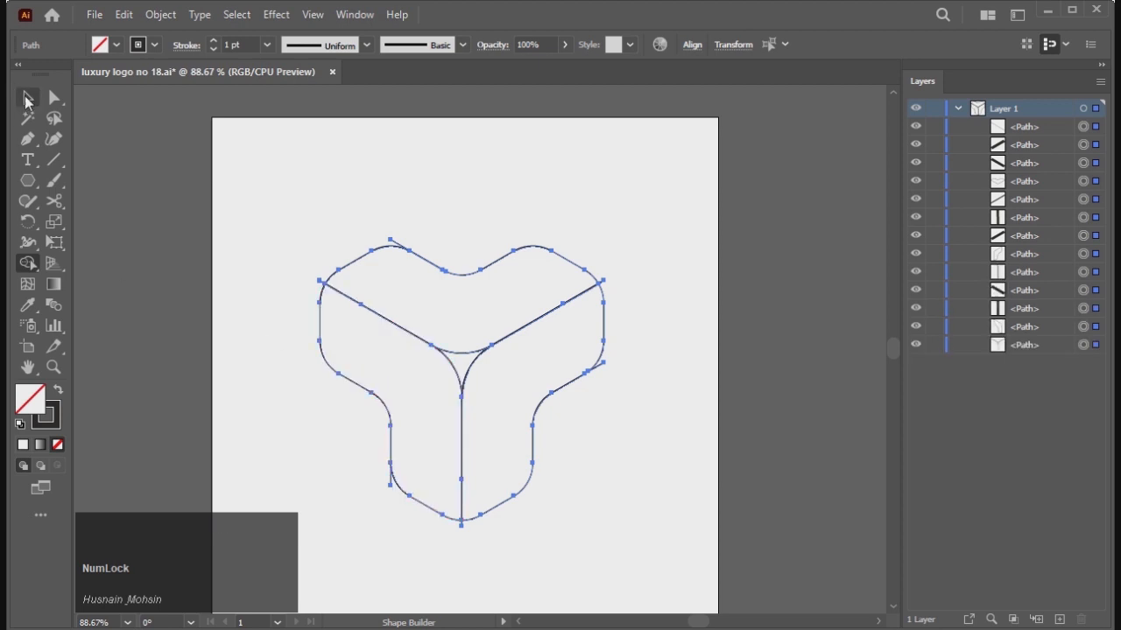
left_click(27, 98)
left_click(279, 195)
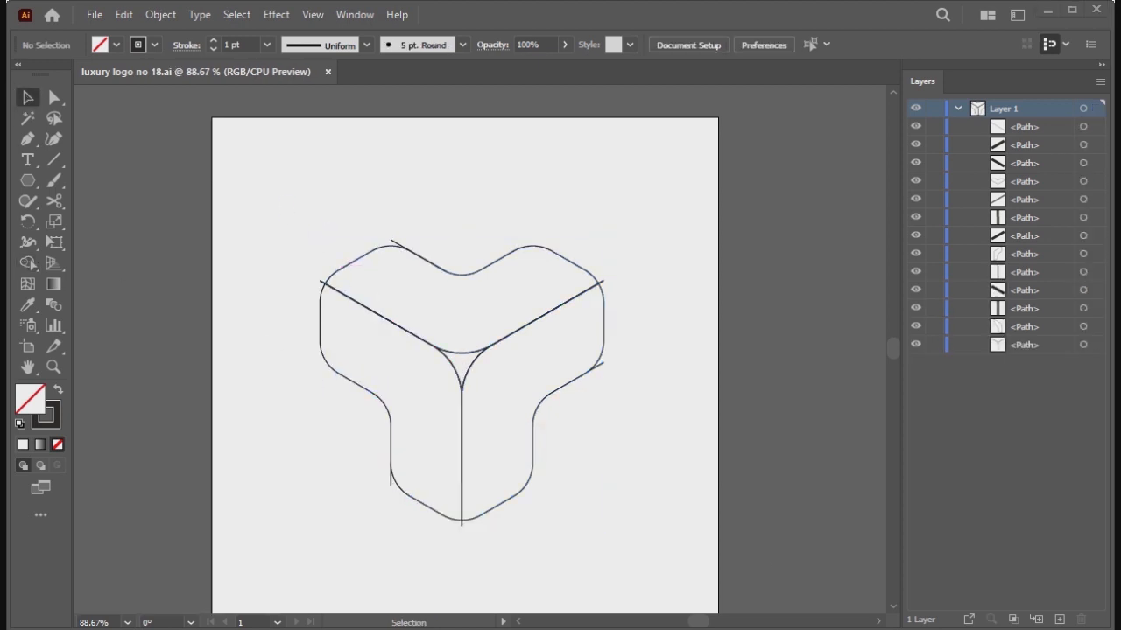
left_click(348, 519)
key("ctrl+a")
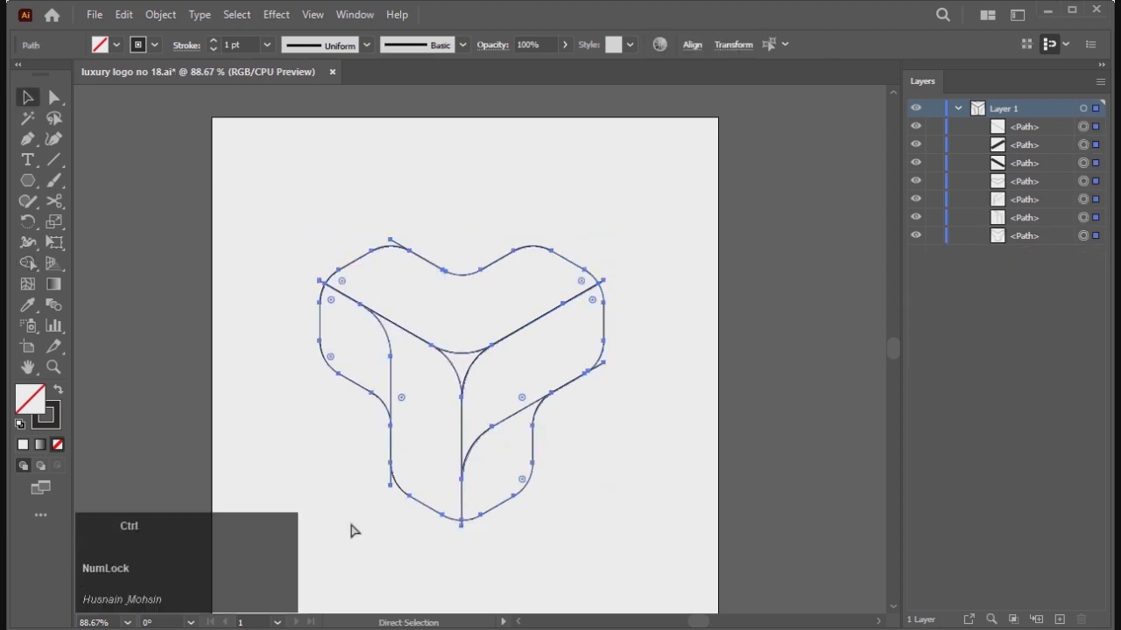
key("ctrl+j")
key("v")
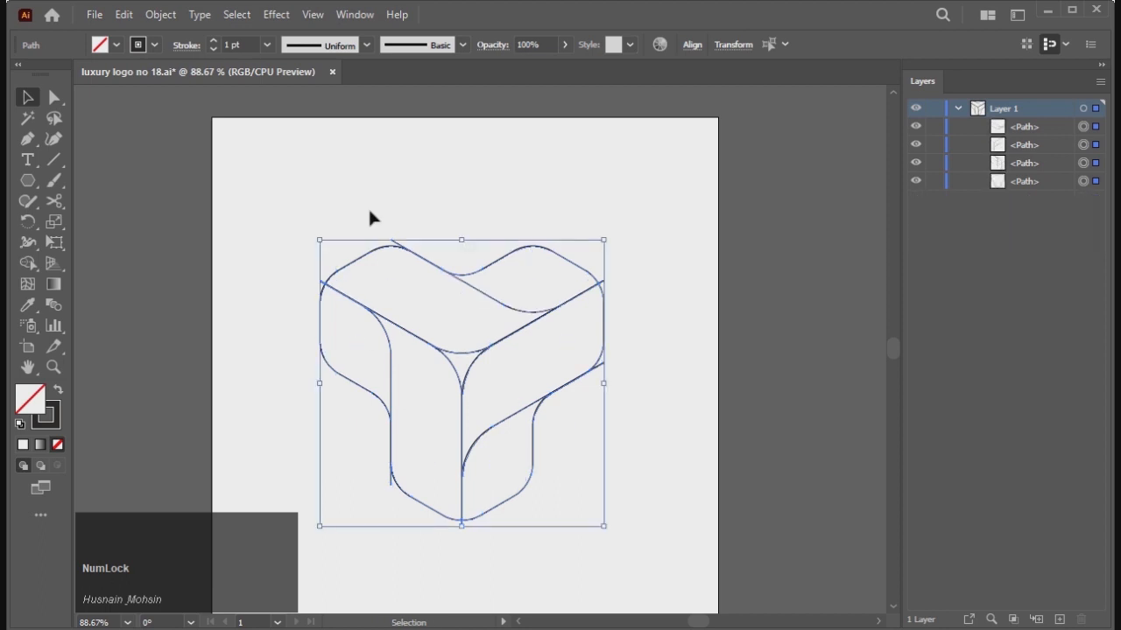
- Set the fill to black and make the two upper face regions separate filled shapes with Shape Builder
left_click(33, 265)
left_click(110, 46)
left_click(55, 74)
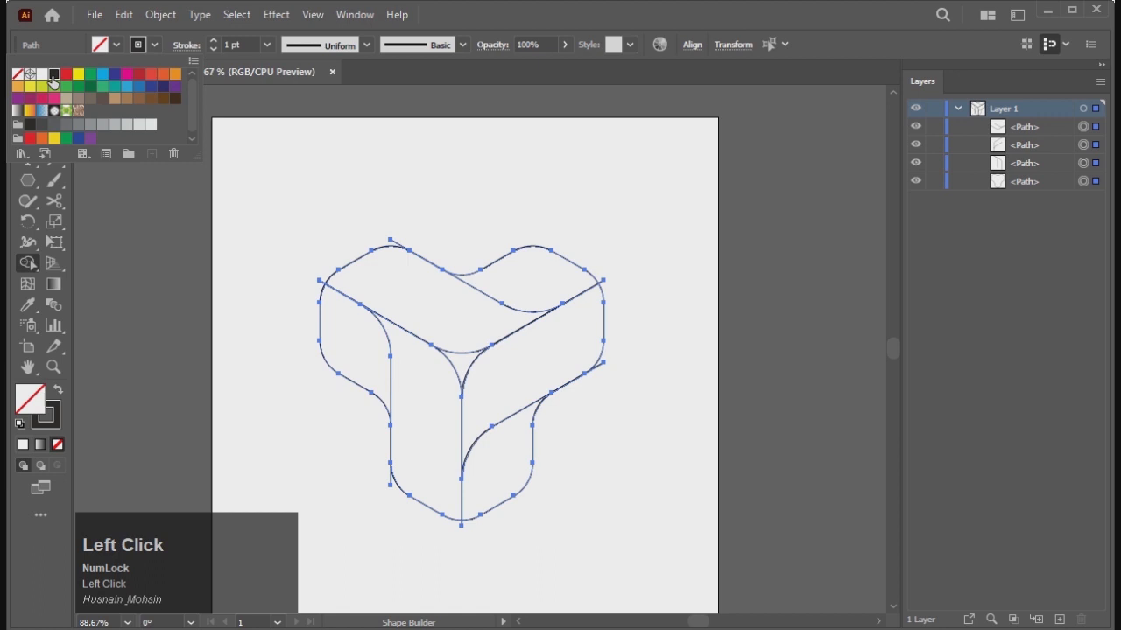
left_click(426, 8)
left_click(407, 293)
left_click(532, 287)
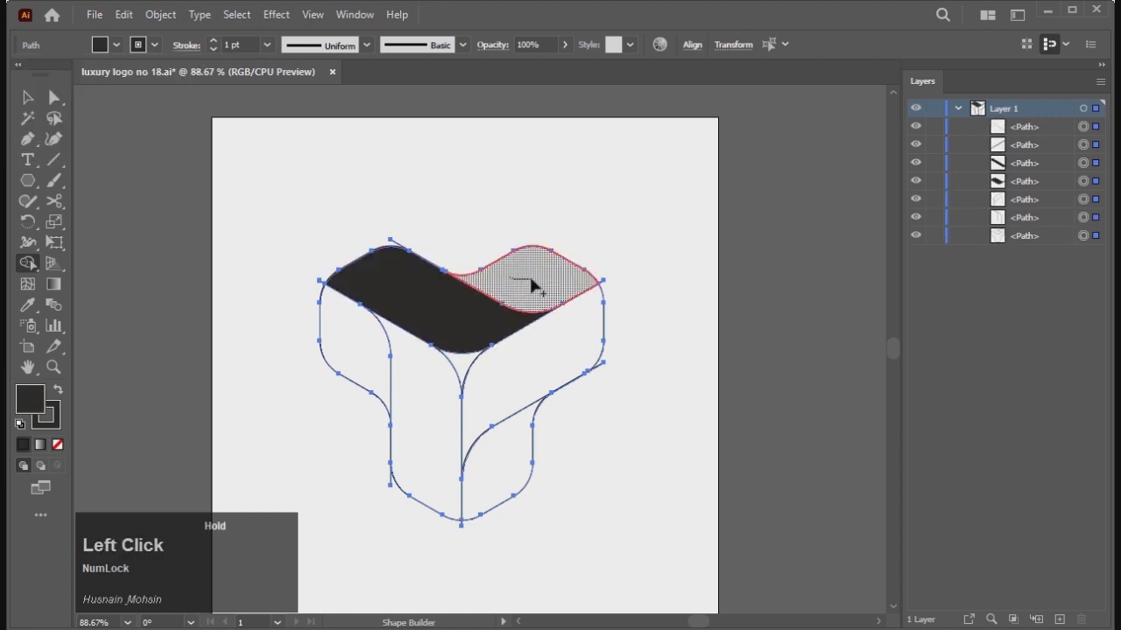
- Make the remaining right-arm, lower-arm and left-arm face regions separate black shapes, and save the document
left_click(526, 375)
left_click(505, 478)
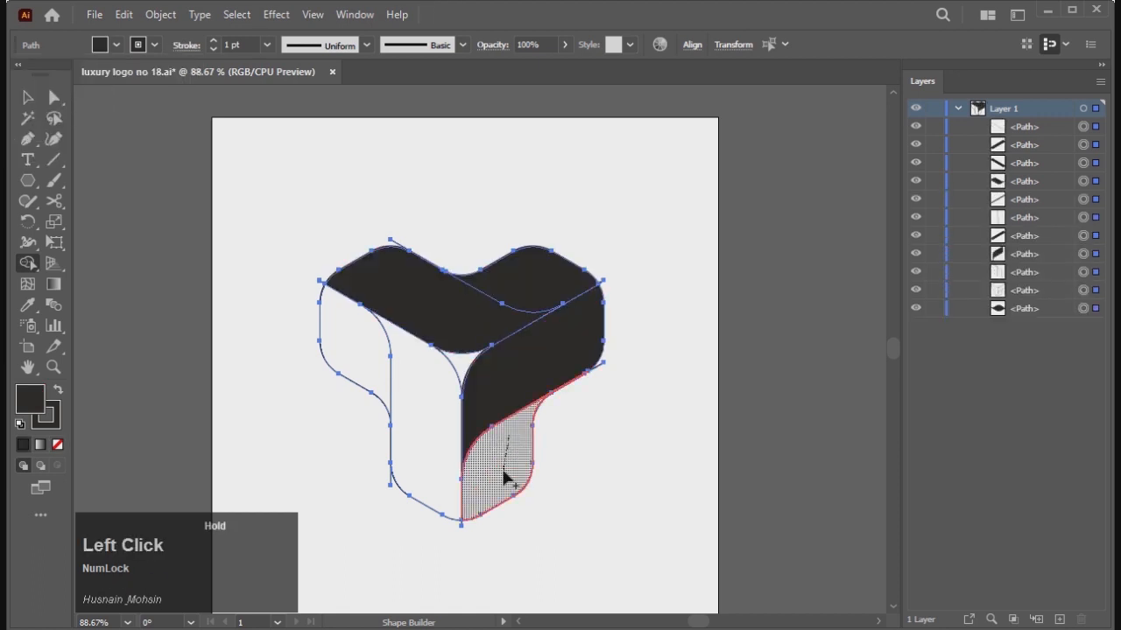
left_click(427, 443)
left_click_drag(353, 336, 360, 365)
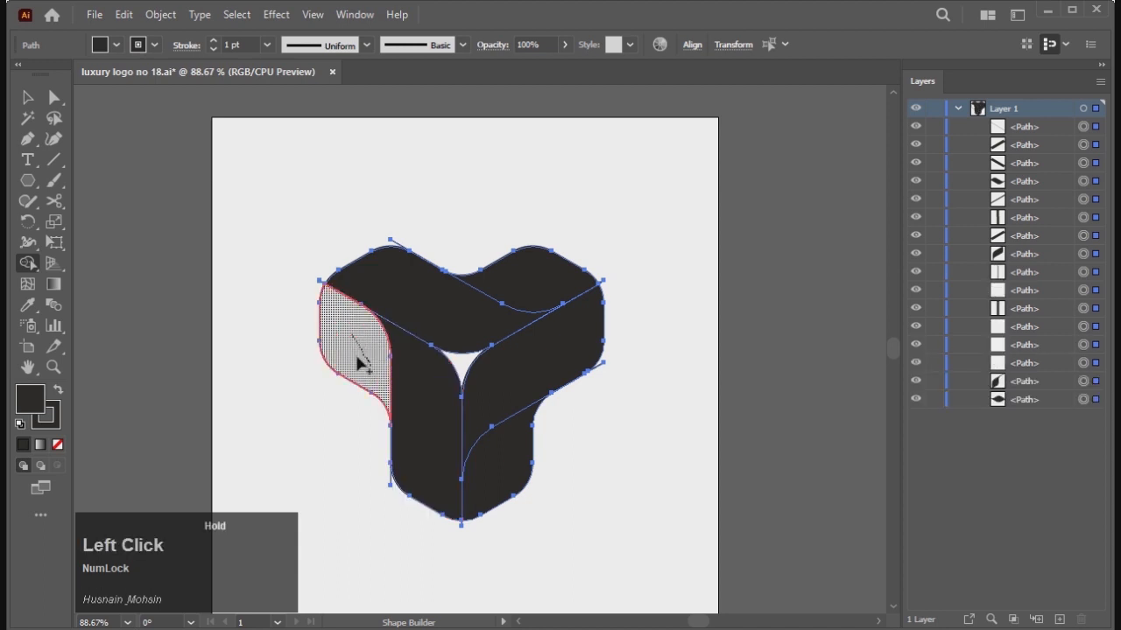
left_click(27, 98)
left_click(320, 180)
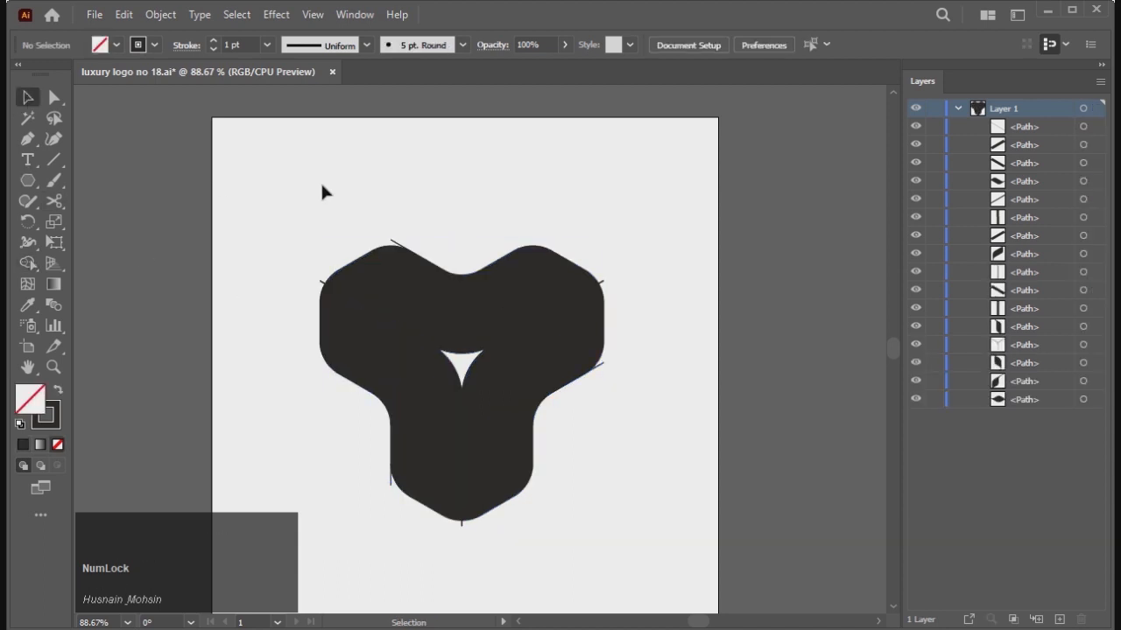
key("ctrl+s")
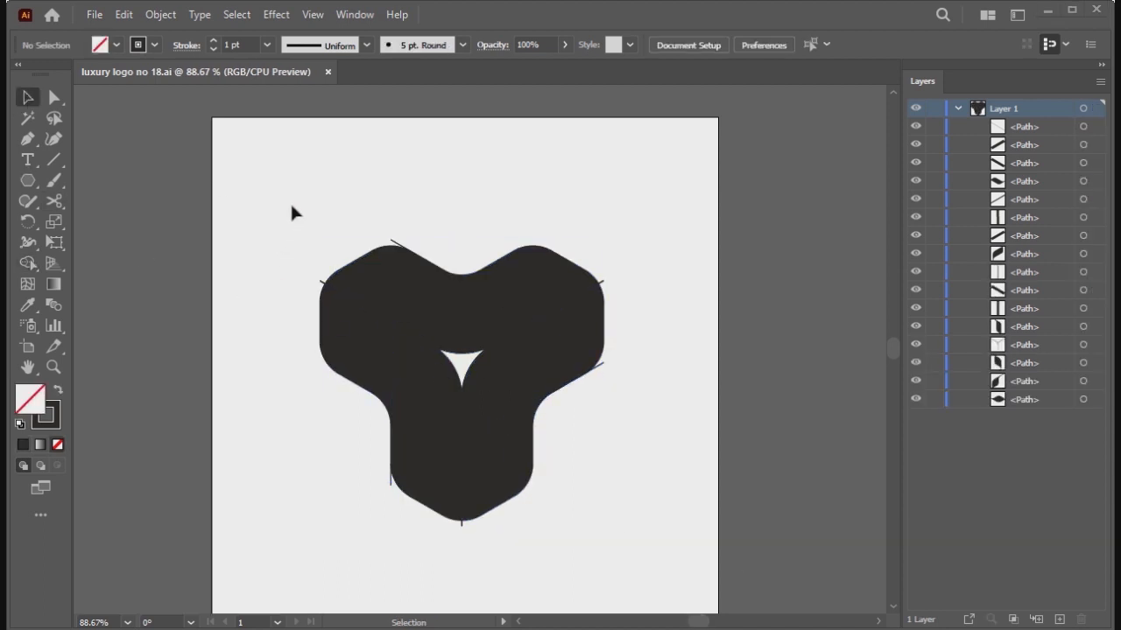
- Select all the logo shapes and open the gradient settings on their own beside the artwork
left_click(393, 293)
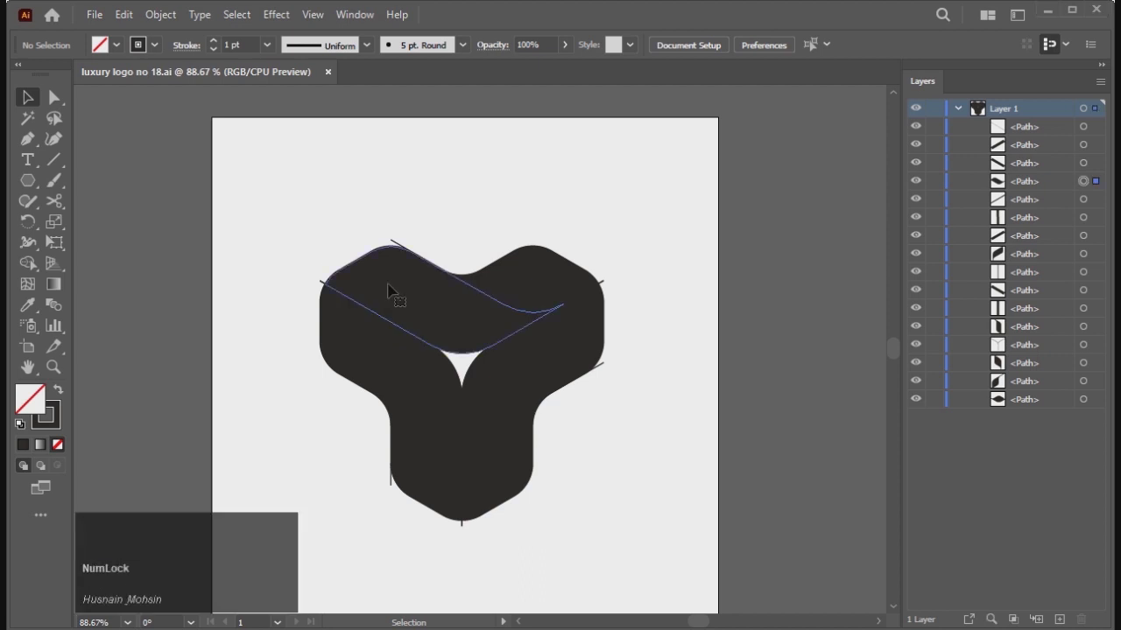
left_click_drag(279, 203, 631, 528)
left_click(344, 18)
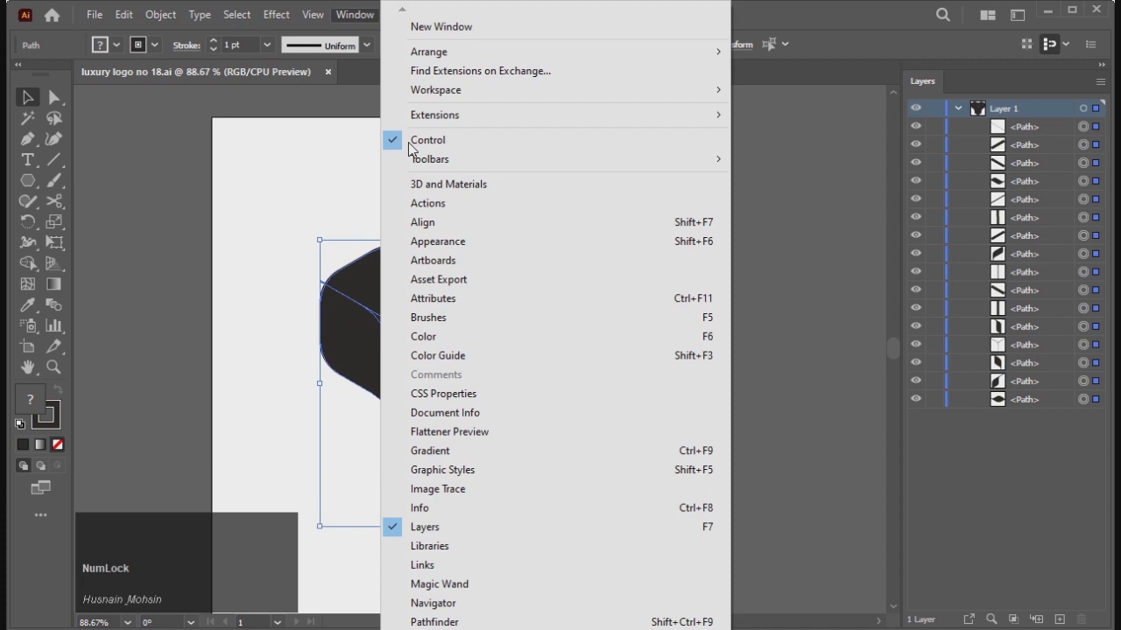
left_click(453, 451)
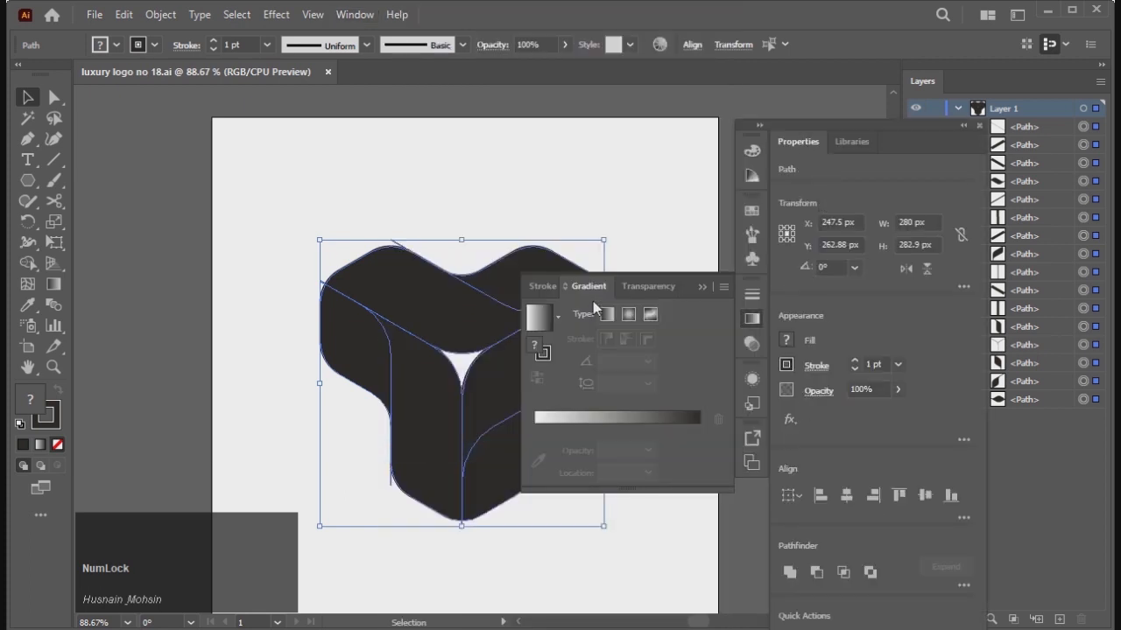
left_click_drag(586, 288, 250, 132)
left_click(979, 126)
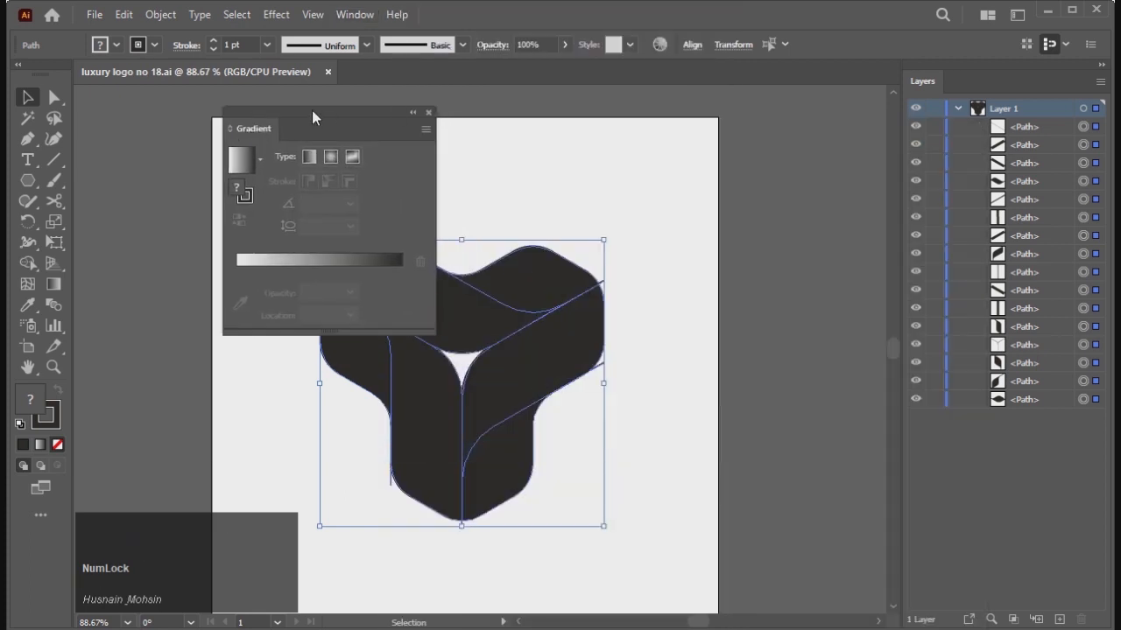
left_click_drag(311, 110, 768, 227)
- Apply the White, Black linear gradient to all selected logo shapes and move the gradient settings clear of the artboard
left_click(714, 275)
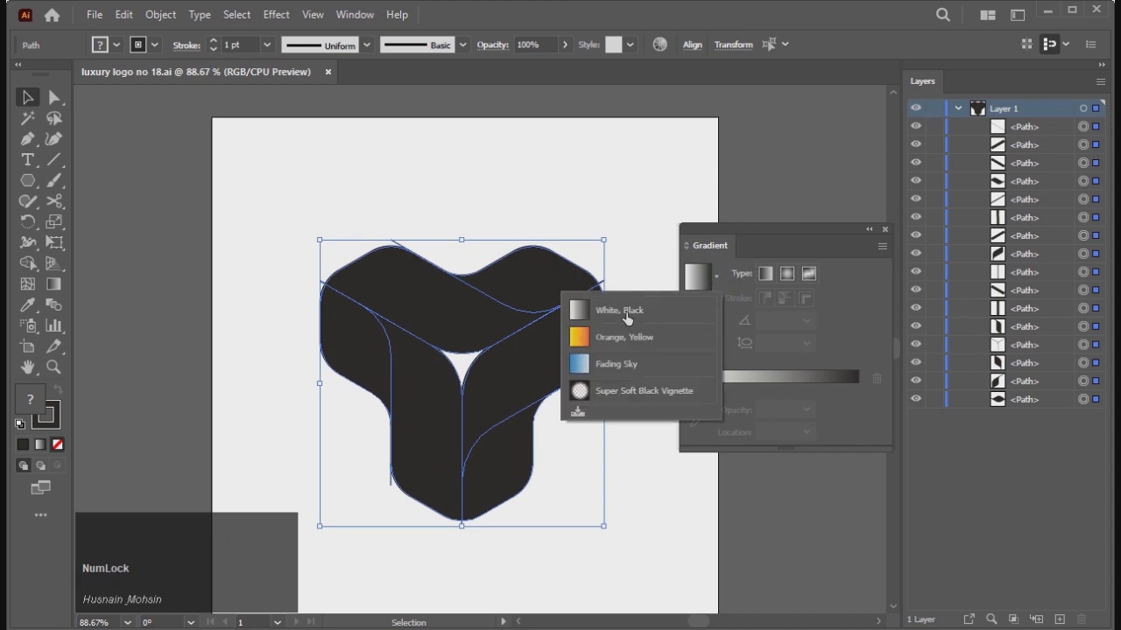
left_click(627, 315)
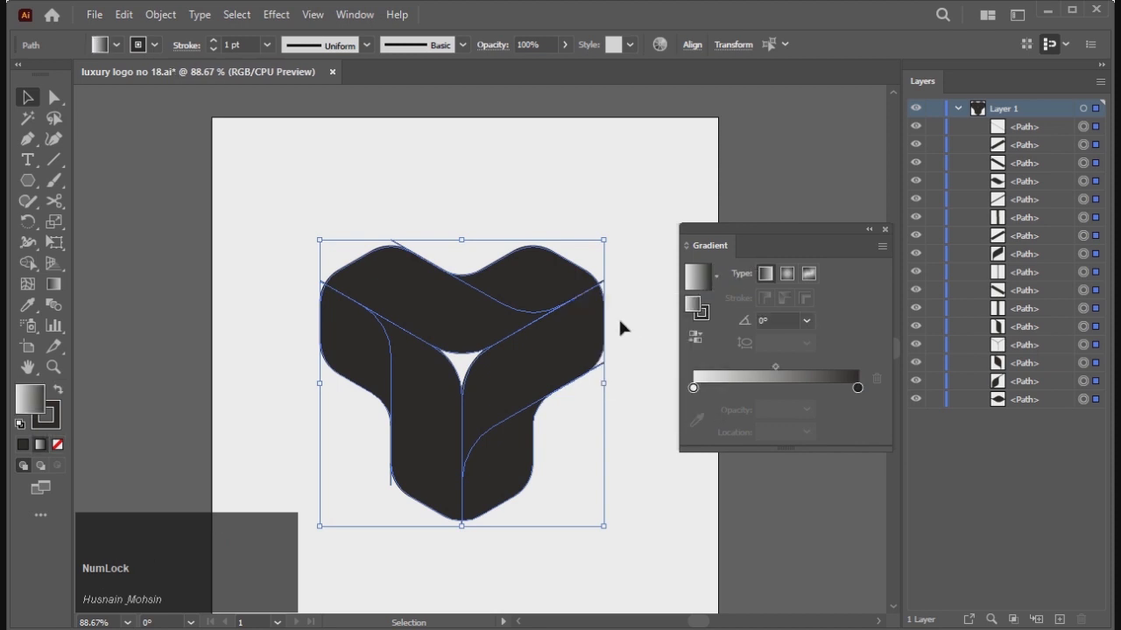
left_click(442, 208)
left_click_drag(785, 250, 902, 298)
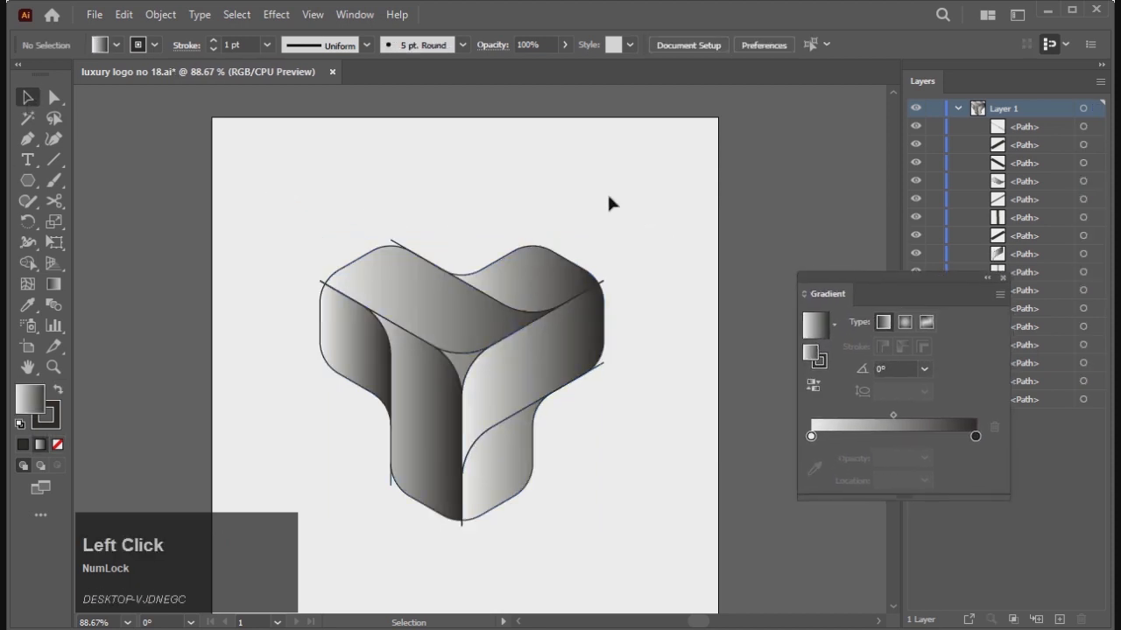
- Select the six filled faces of the logo together and cut them from the artwork
left_click(397, 289)
left_click(549, 350, "shift")
left_click(531, 363, "shift")
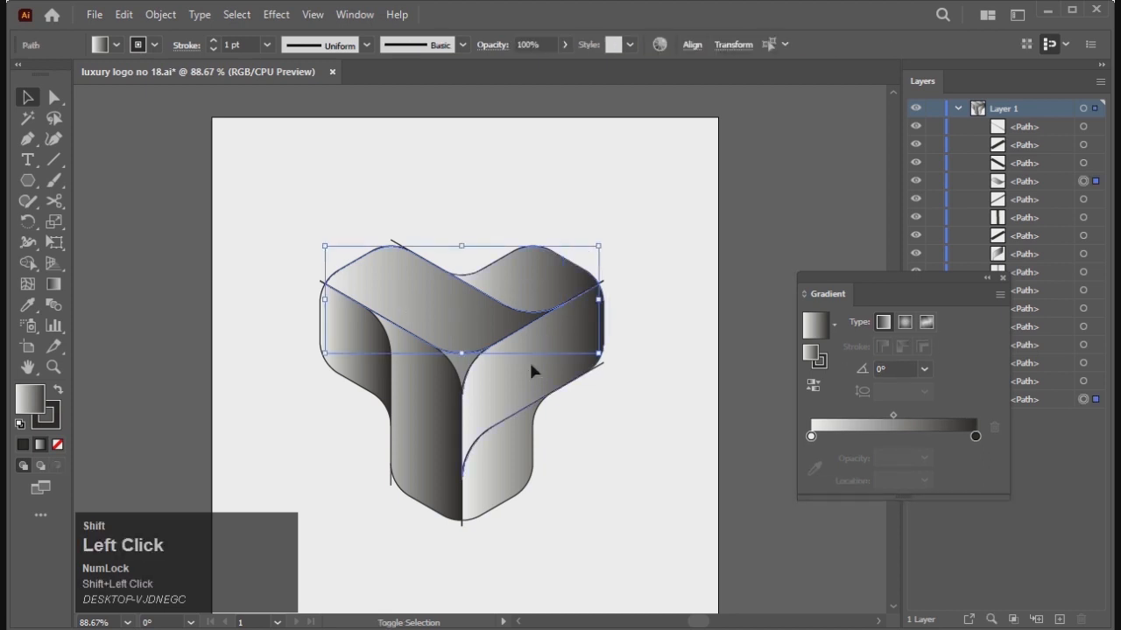
left_click(495, 443, "shift")
left_click(418, 428, "shift")
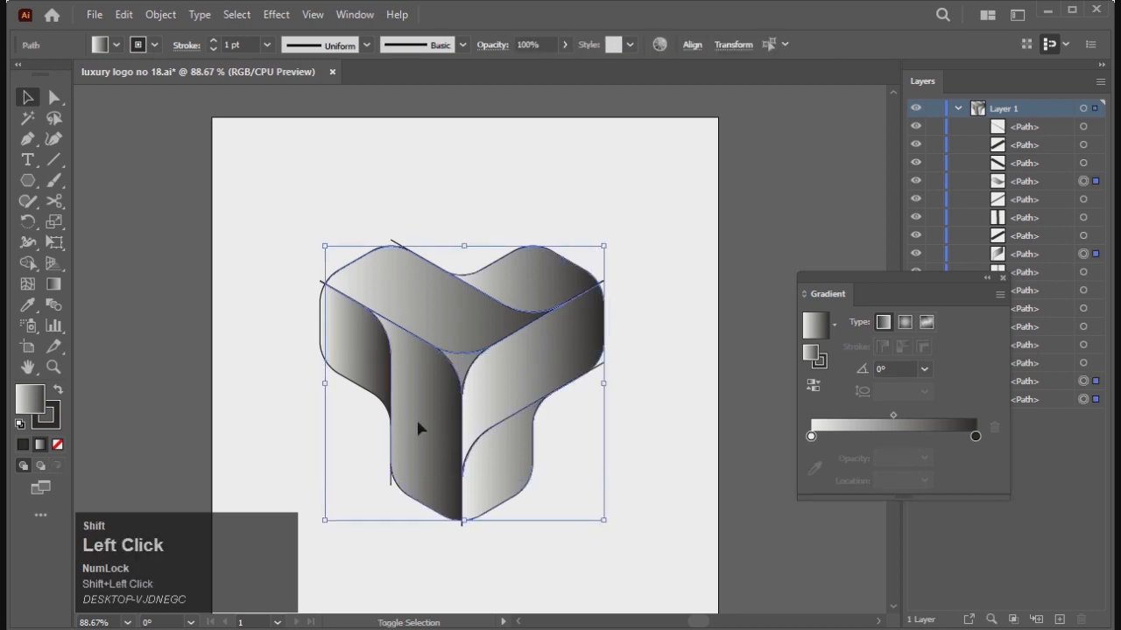
left_click(353, 334, "shift")
left_click(123, 14)
left_click(156, 96)
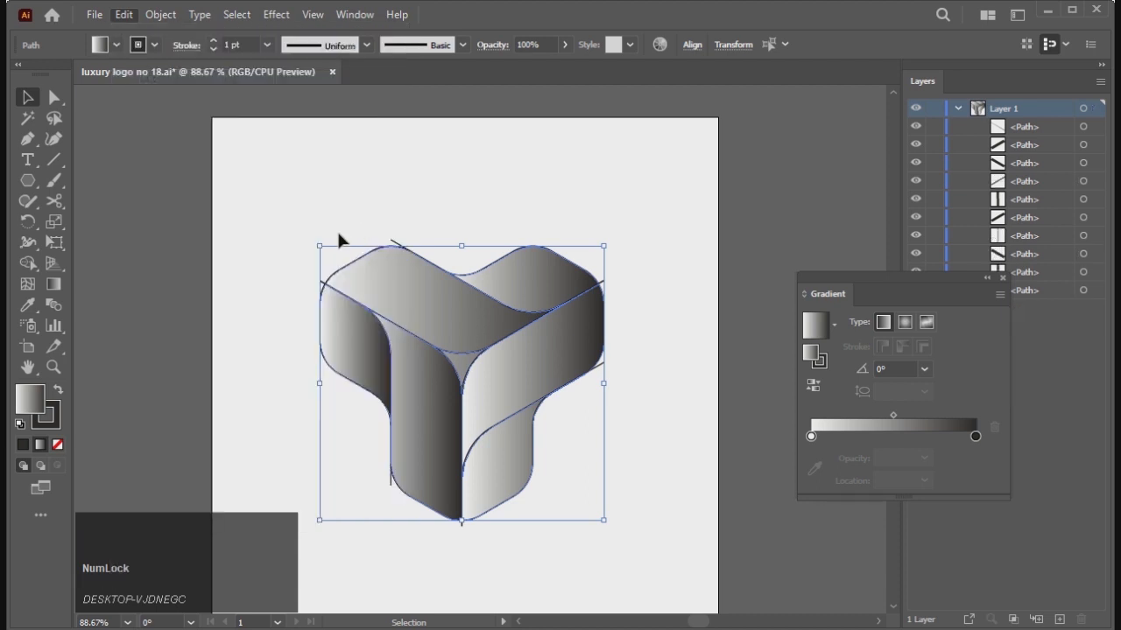
- Delete all leftover lines and the small centre shape, and paste the six cut faces back in their original position
key("Delete")
left_click_drag(282, 207, 641, 515)
key("Delete")
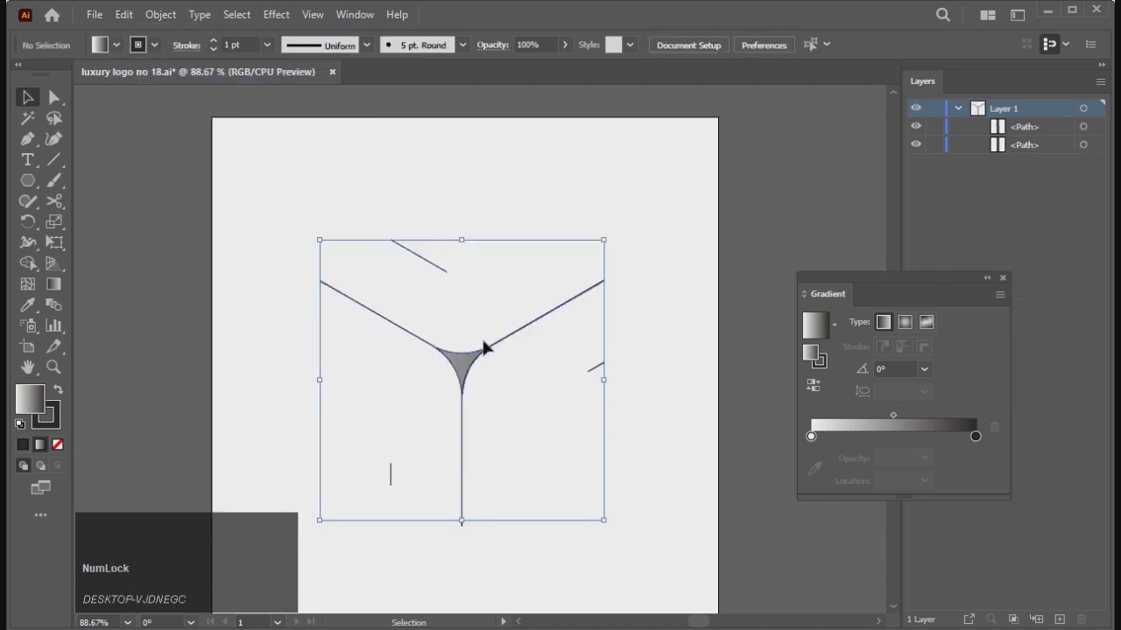
left_click_drag(438, 509, 500, 558)
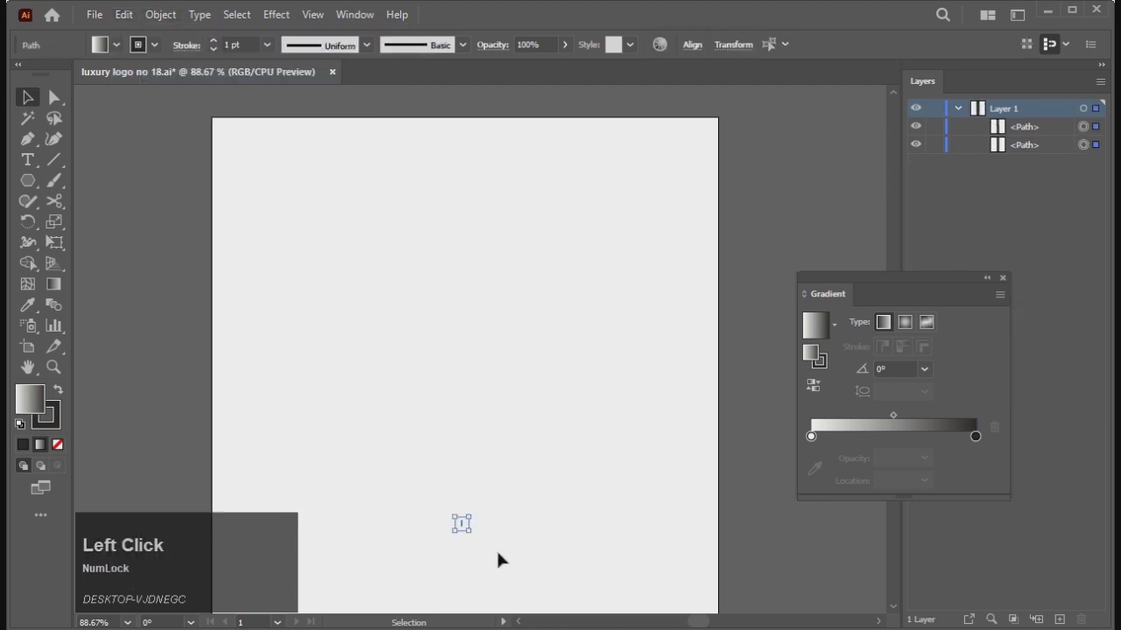
key("Delete")
left_click(123, 14)
left_click(171, 135)
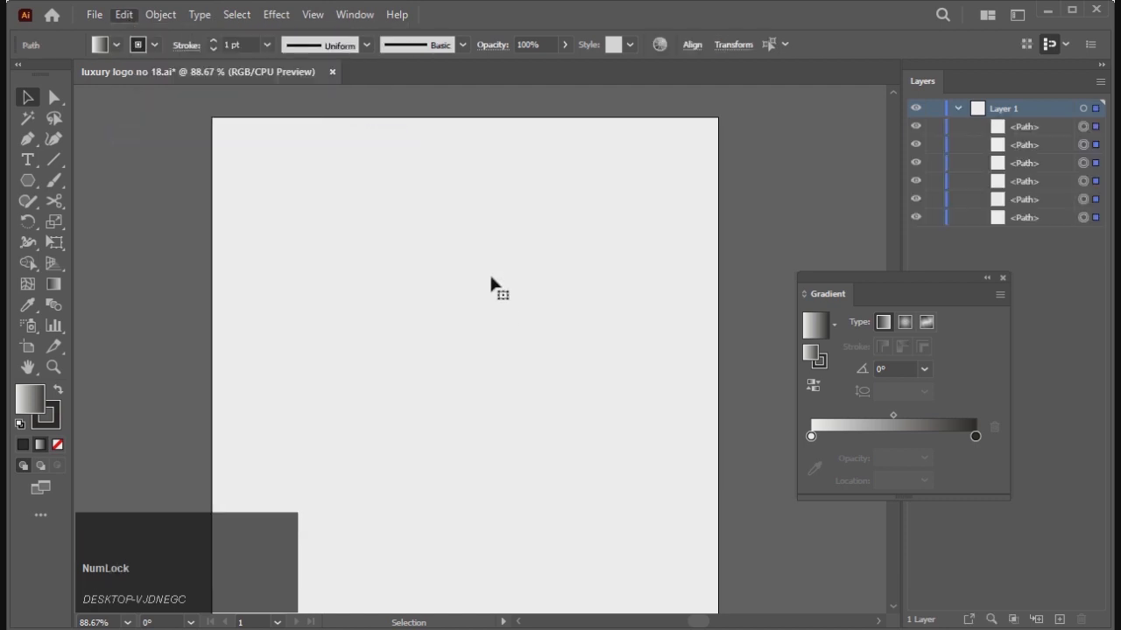
left_click(344, 216)
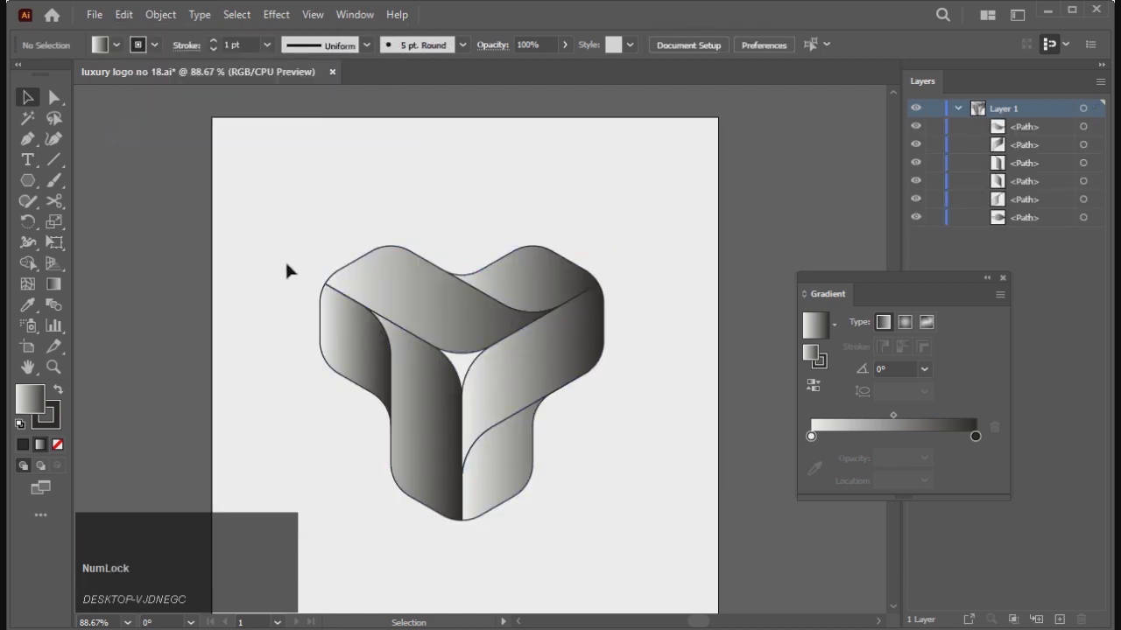
- Remove the stroke from all six logo faces
left_click_drag(301, 237, 633, 475)
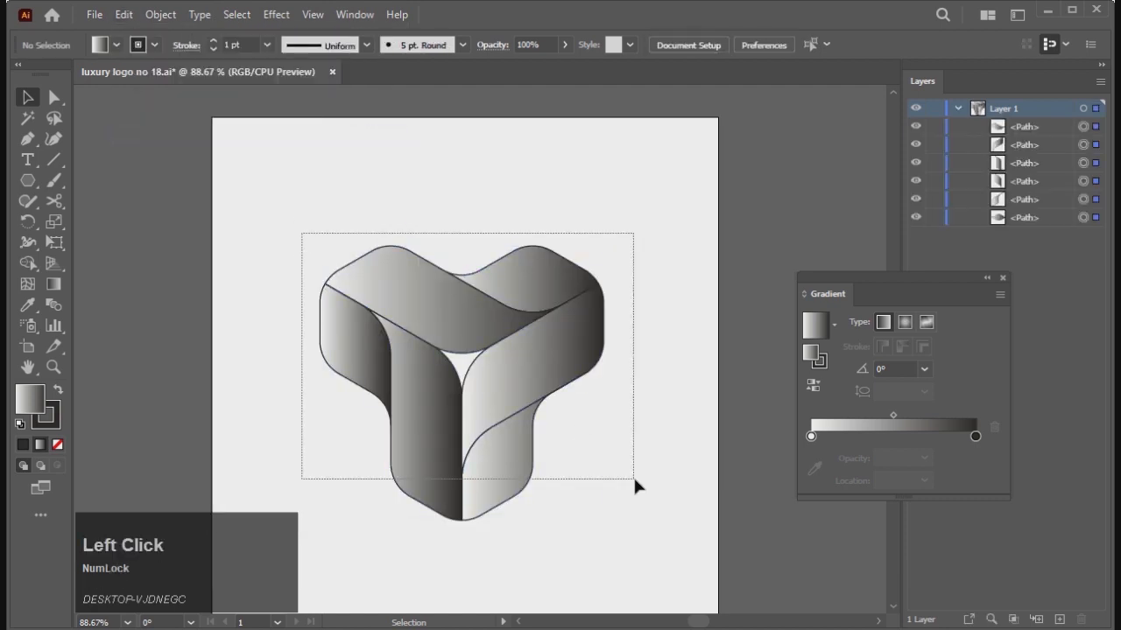
left_click(429, 178)
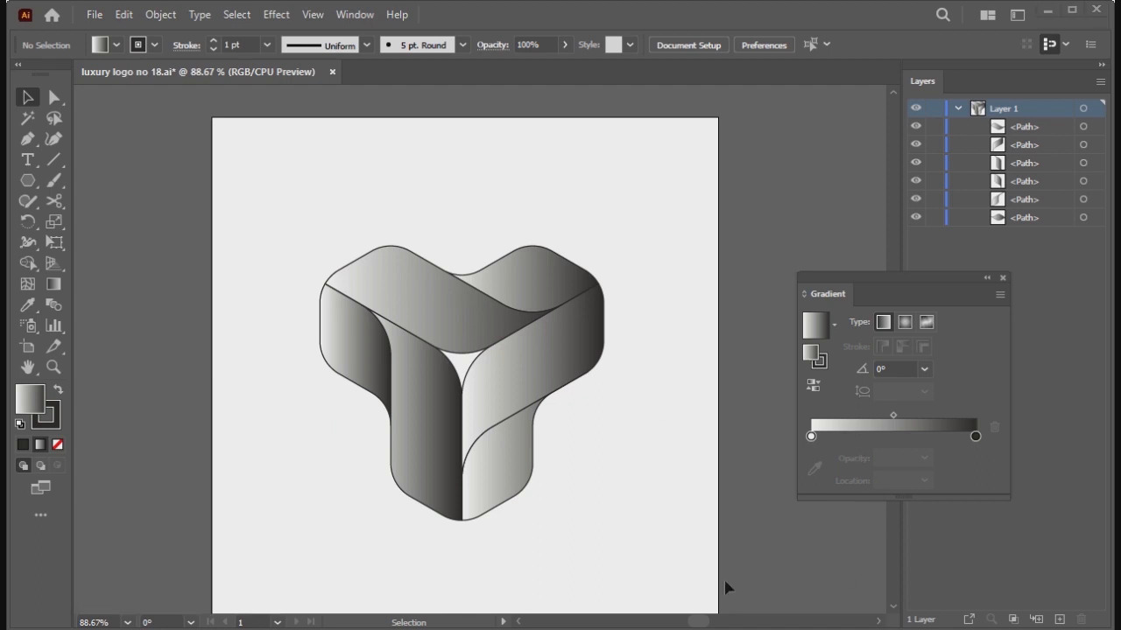
left_click_drag(332, 245, 493, 415)
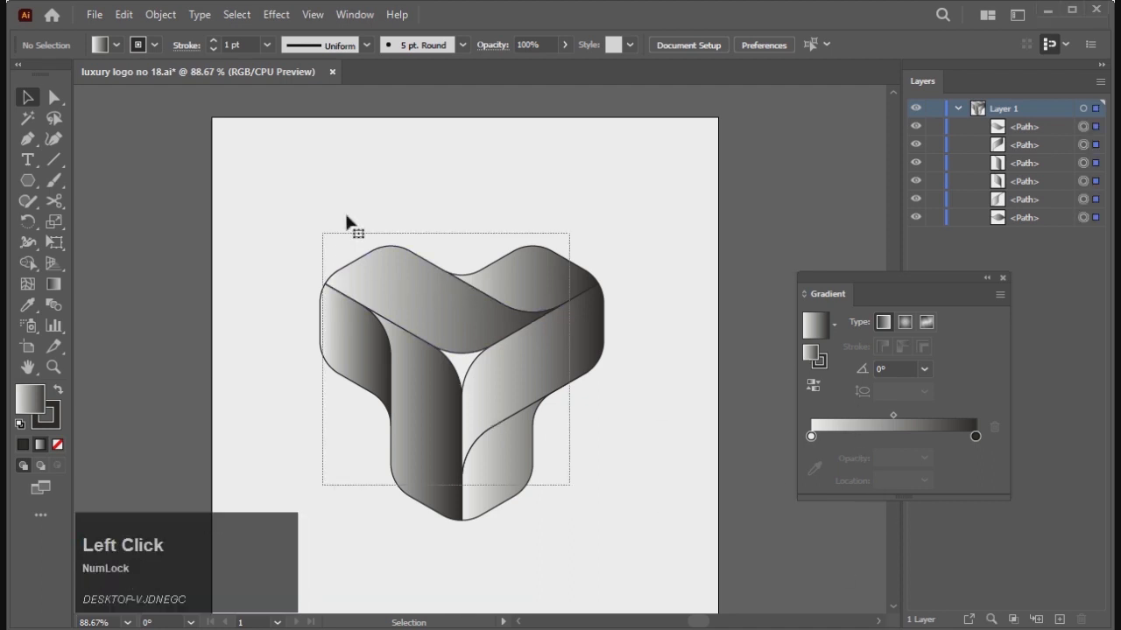
left_click(151, 44)
left_click(22, 79)
left_click(280, 180)
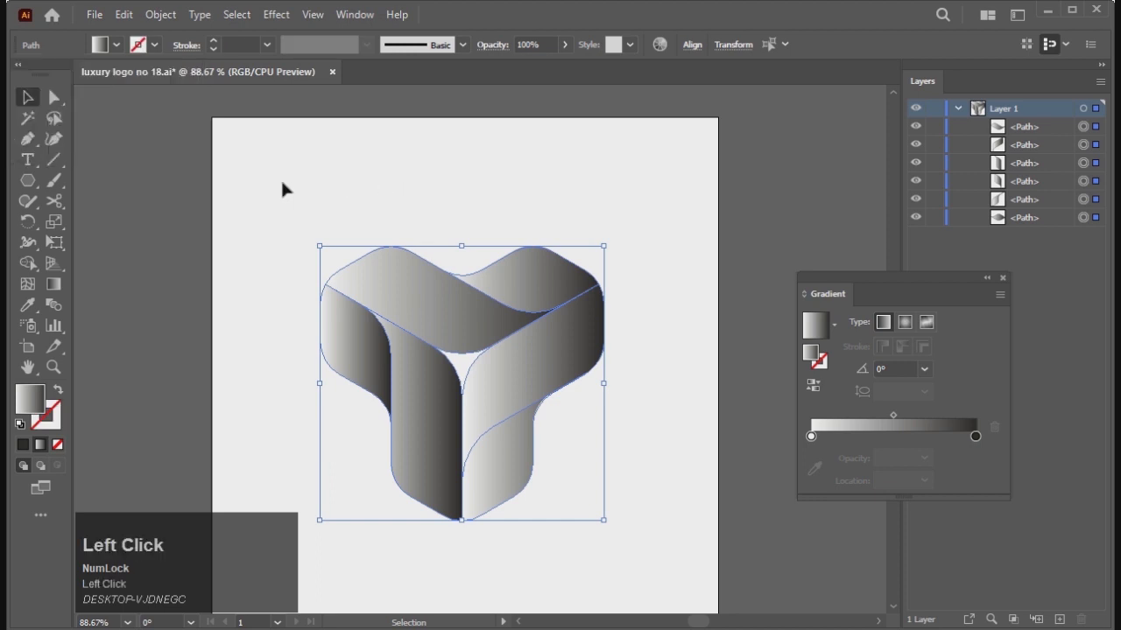
- Change the white start stop of the upper-left top face's gradient to black
left_click(415, 301)
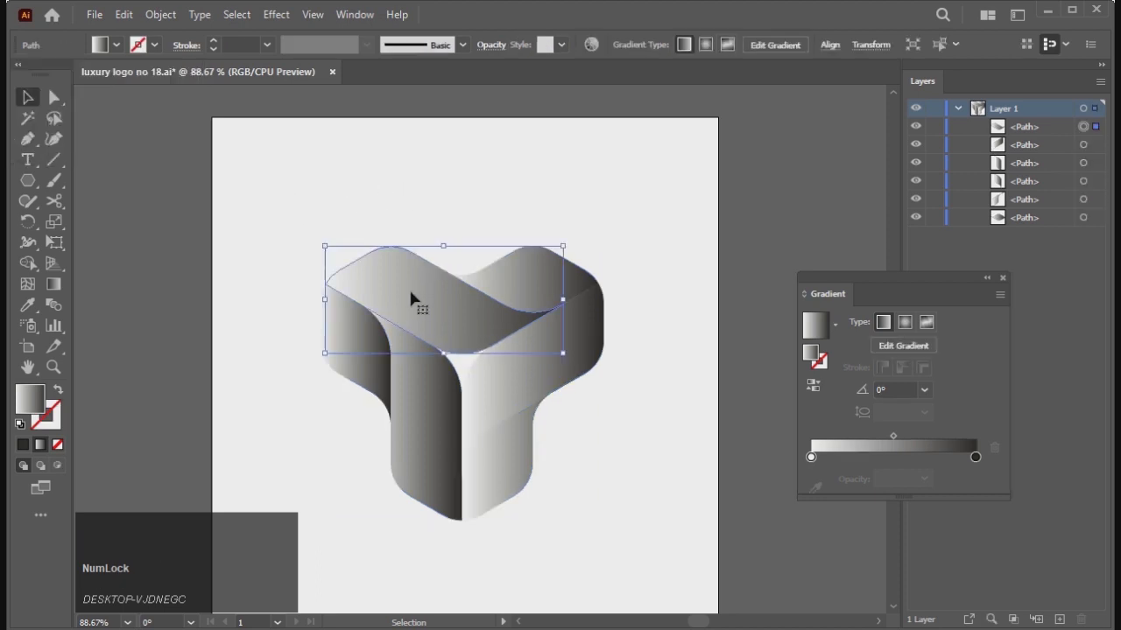
double_click(812, 457)
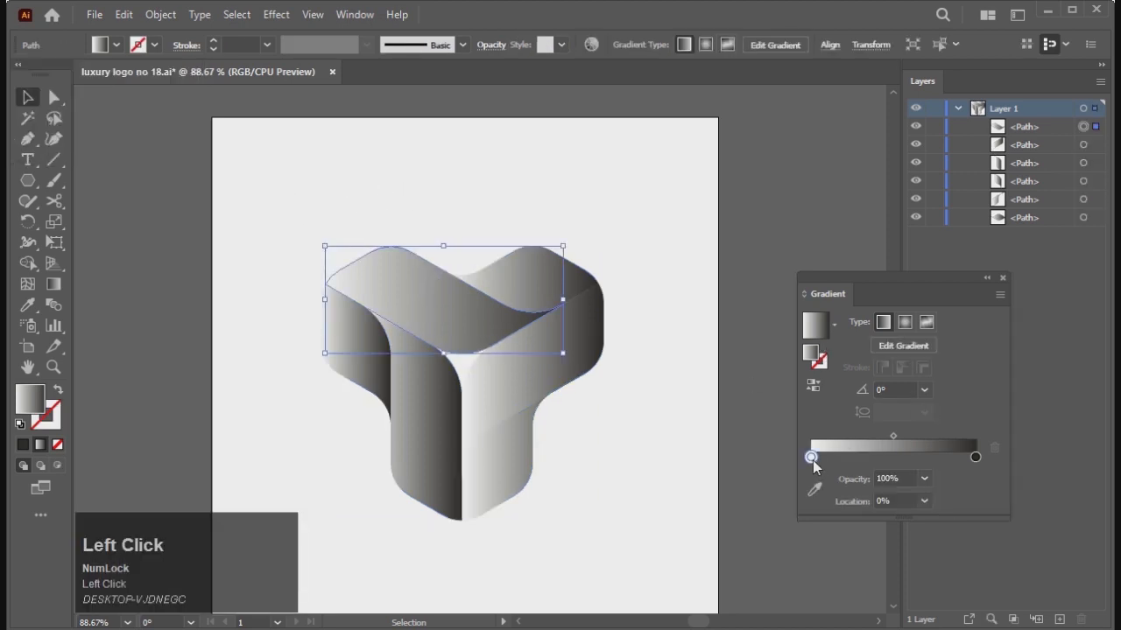
left_click(753, 549)
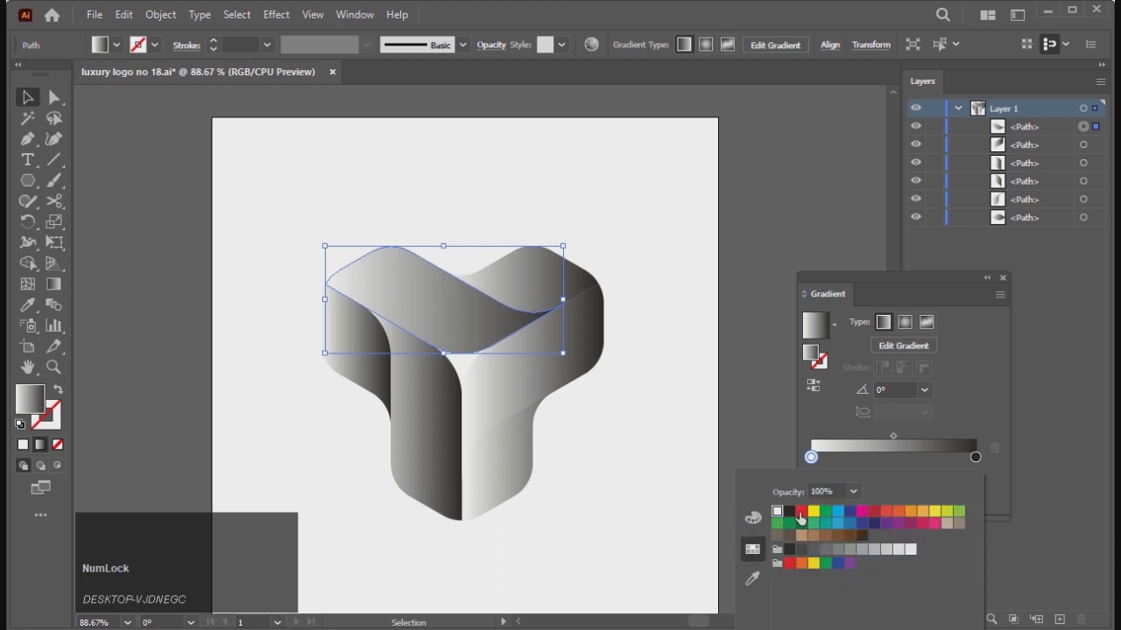
left_click(789, 511)
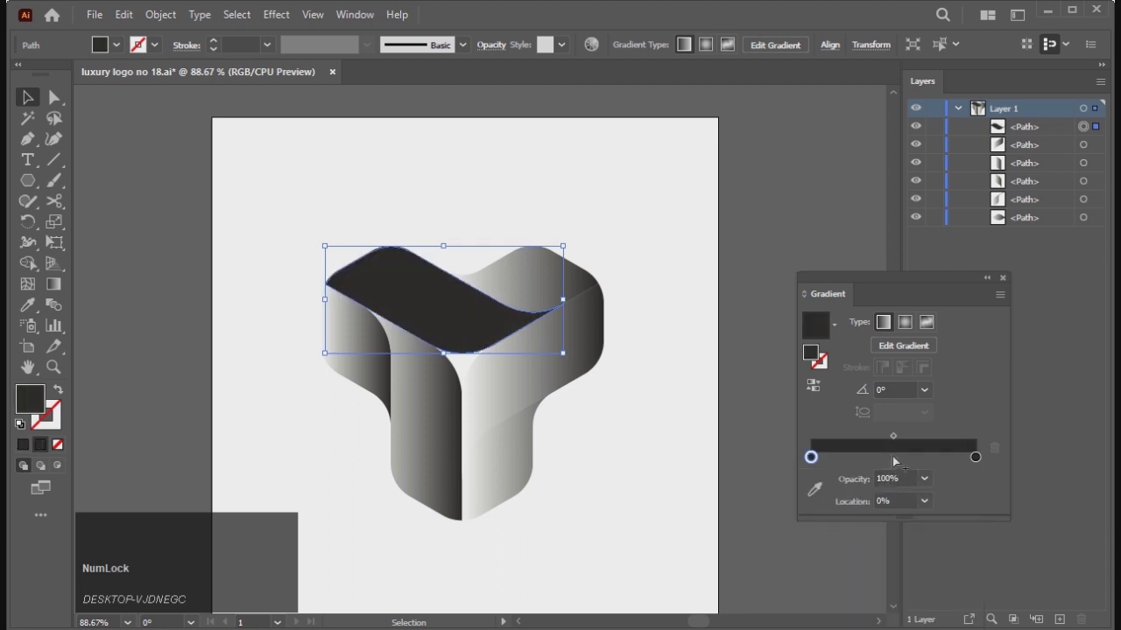
- Add a middle stop at about 49% to the top face's gradient and colour it cyan 00EFEF
left_click(893, 456)
double_click(892, 457)
left_click(837, 514)
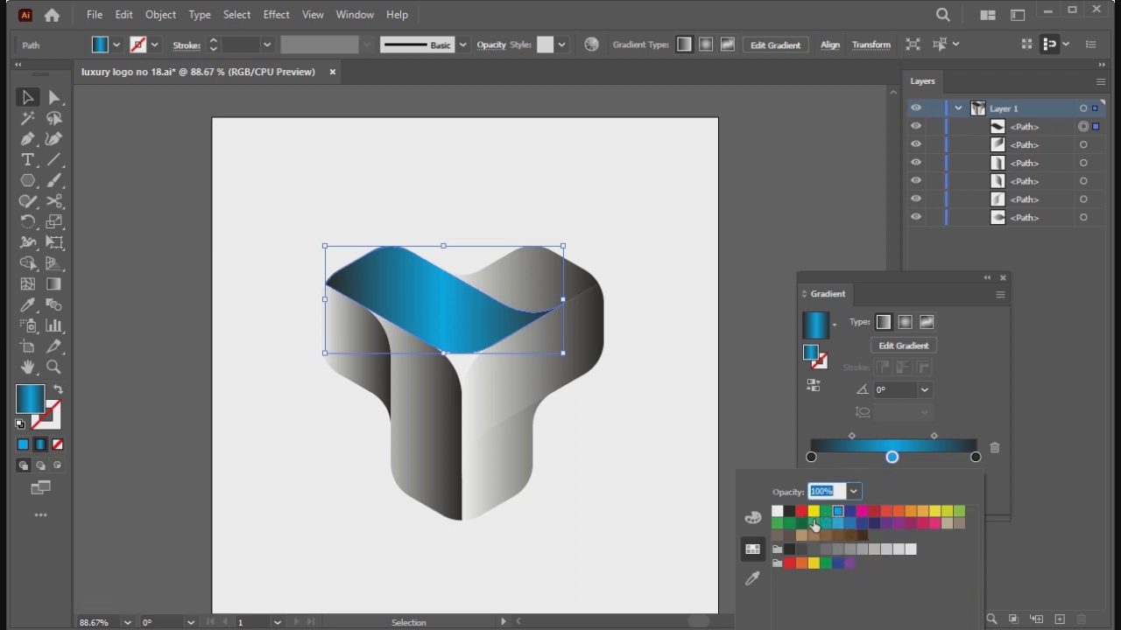
left_click(752, 517)
left_click_drag(891, 550, 912, 554)
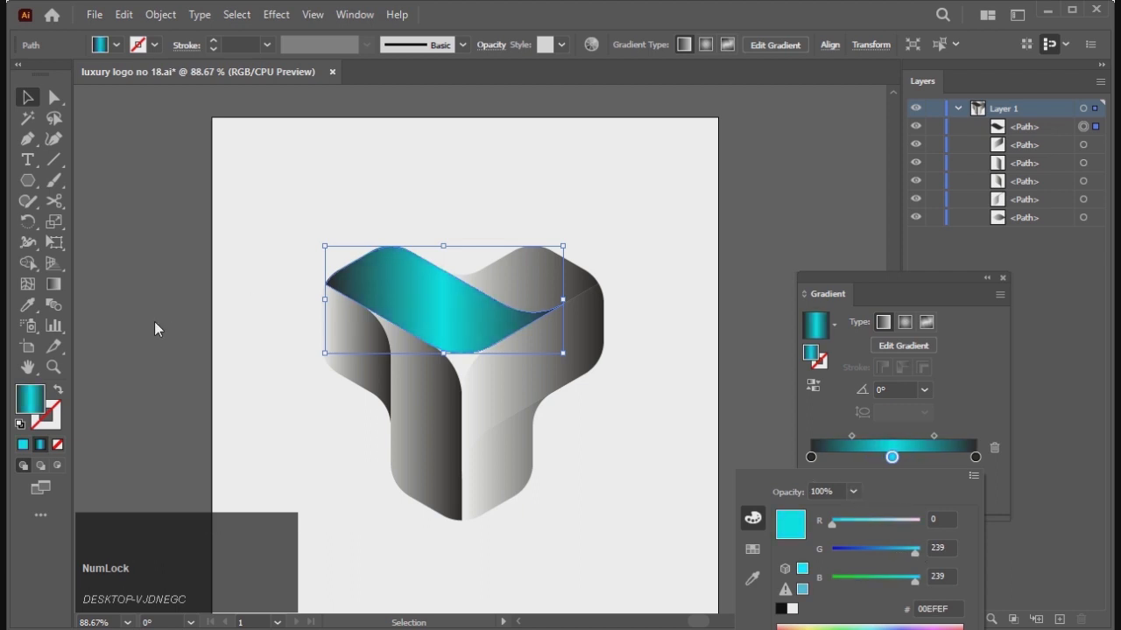
- Angle the top face's gradient at about -40.5°, shift its cyan stop to about 57.8%, and widen the cyan band with the midpoints
left_click(54, 284)
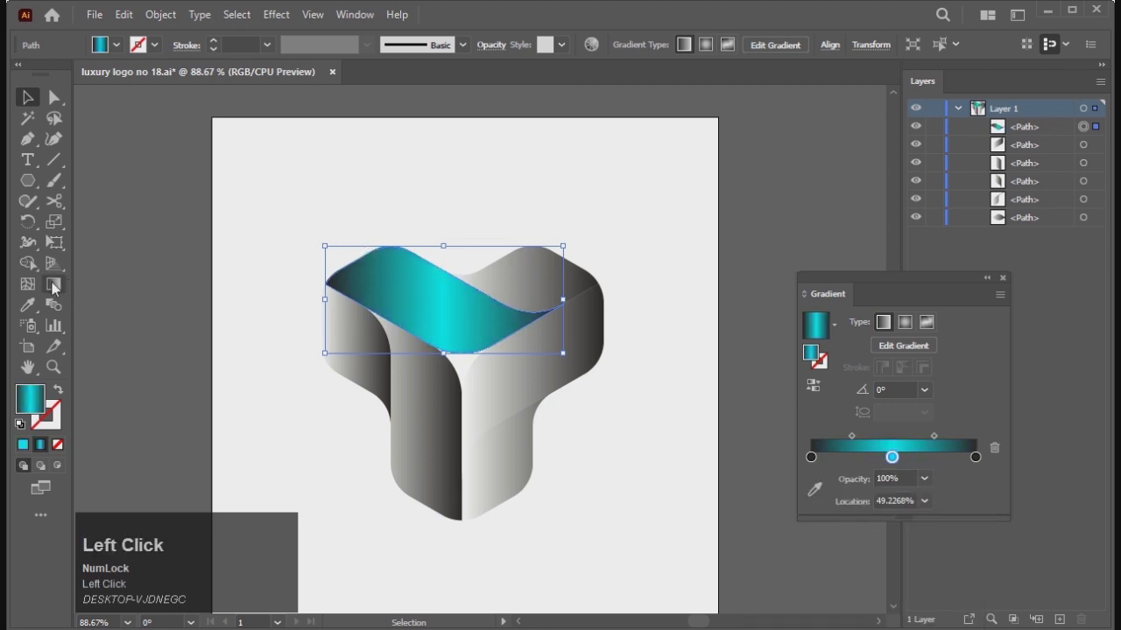
left_click_drag(350, 247, 484, 359)
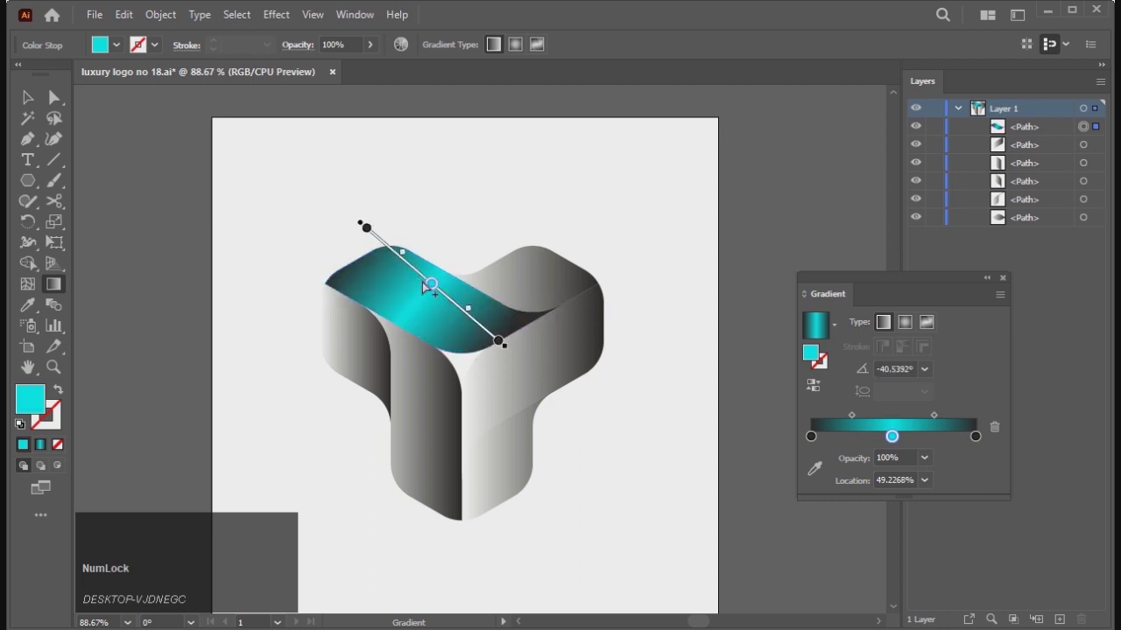
left_click_drag(430, 287, 443, 298)
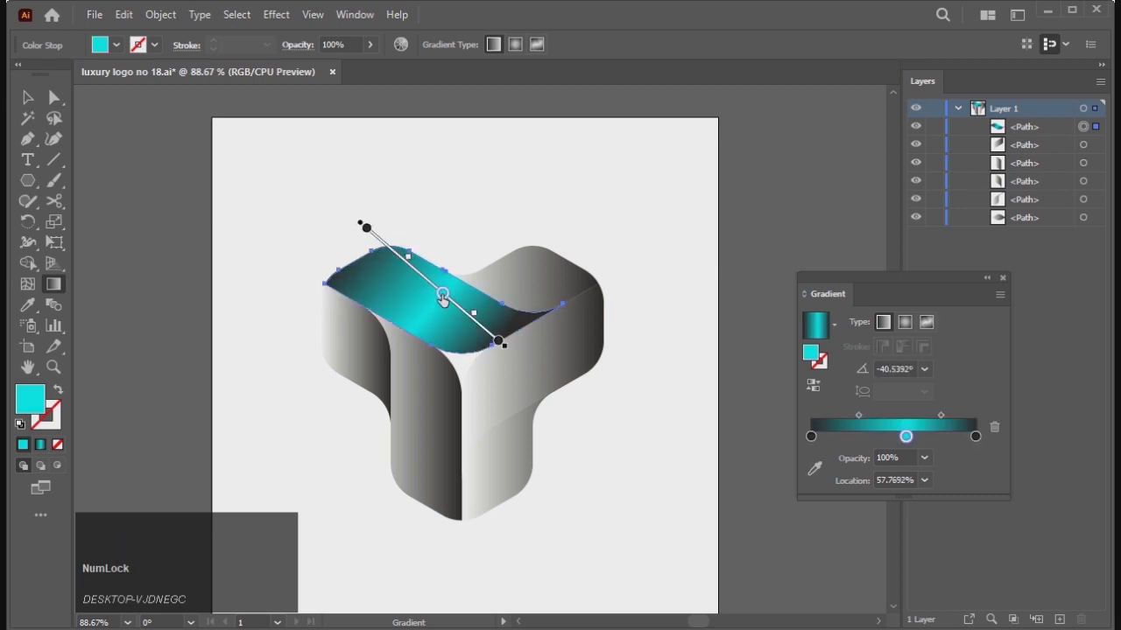
left_click_drag(408, 257, 399, 249)
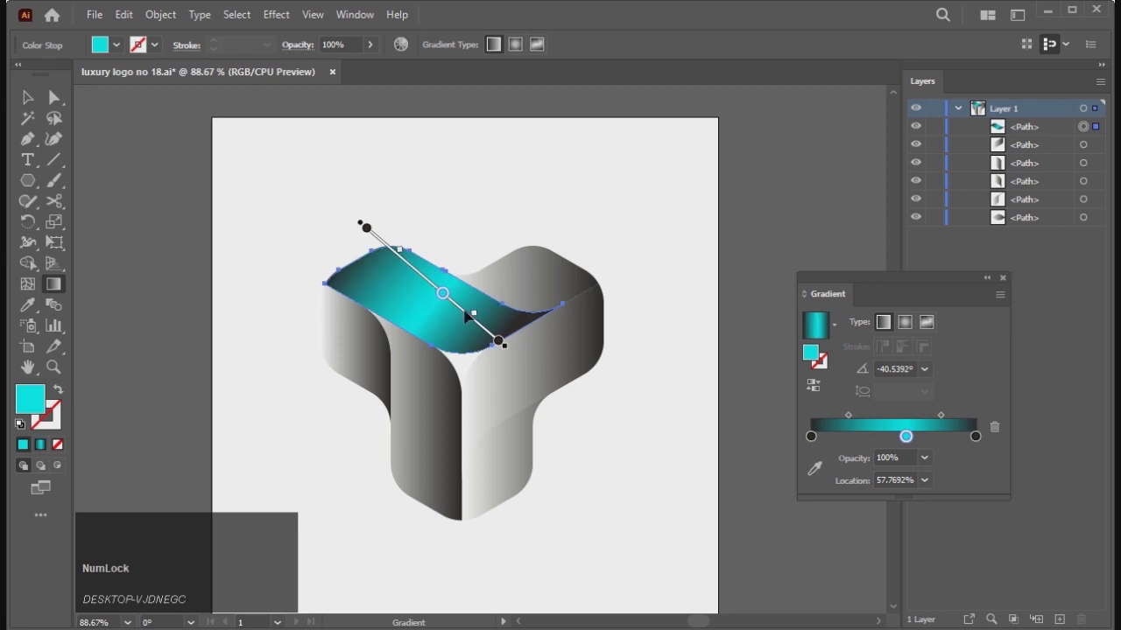
left_click_drag(474, 318, 486, 324)
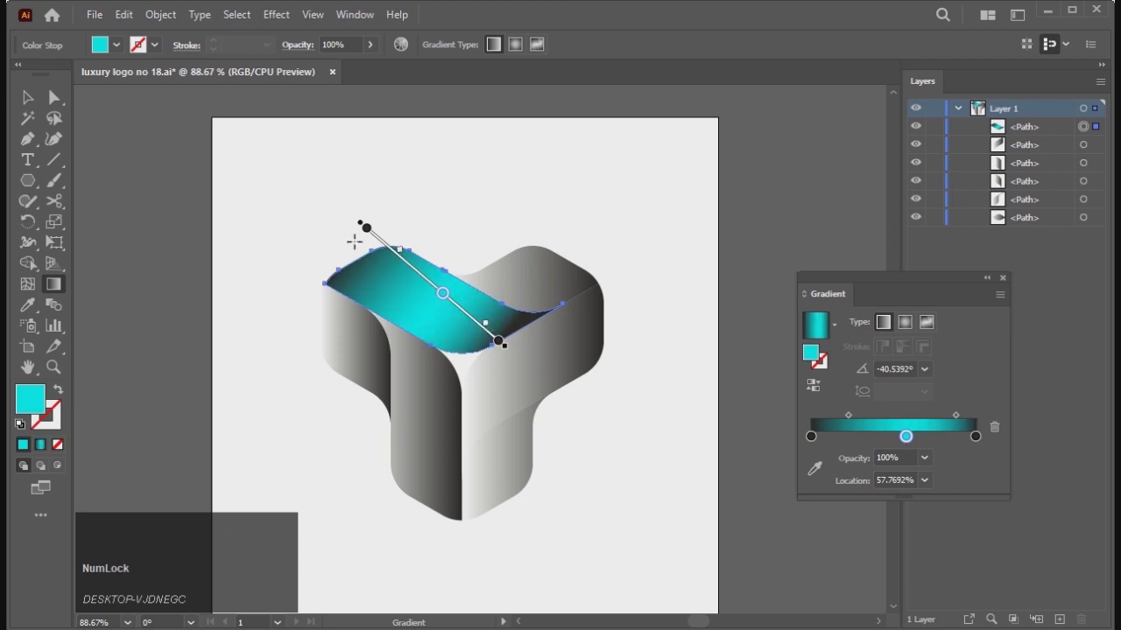
- Redraw the top face's gradient at about -42.5° and move its first midpoint closer to the cyan stop
mouse_move(354, 242)
left_mouse_down()
mouse_move(474, 354)
mouse_move(492, 338)
left_mouse_up()
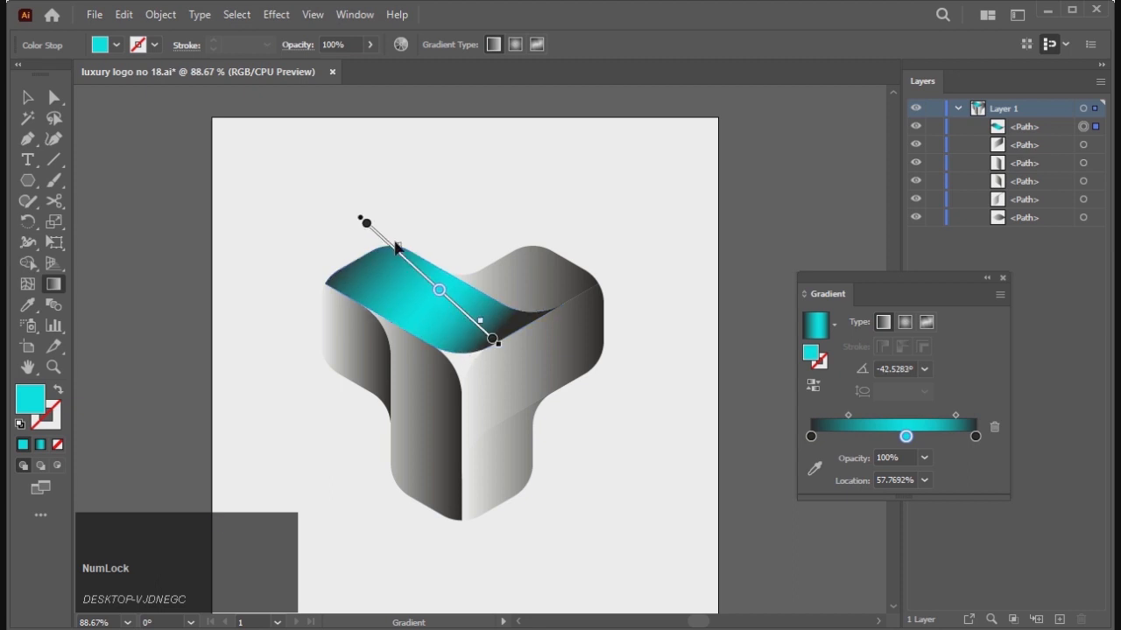
left_click_drag(396, 248, 415, 268)
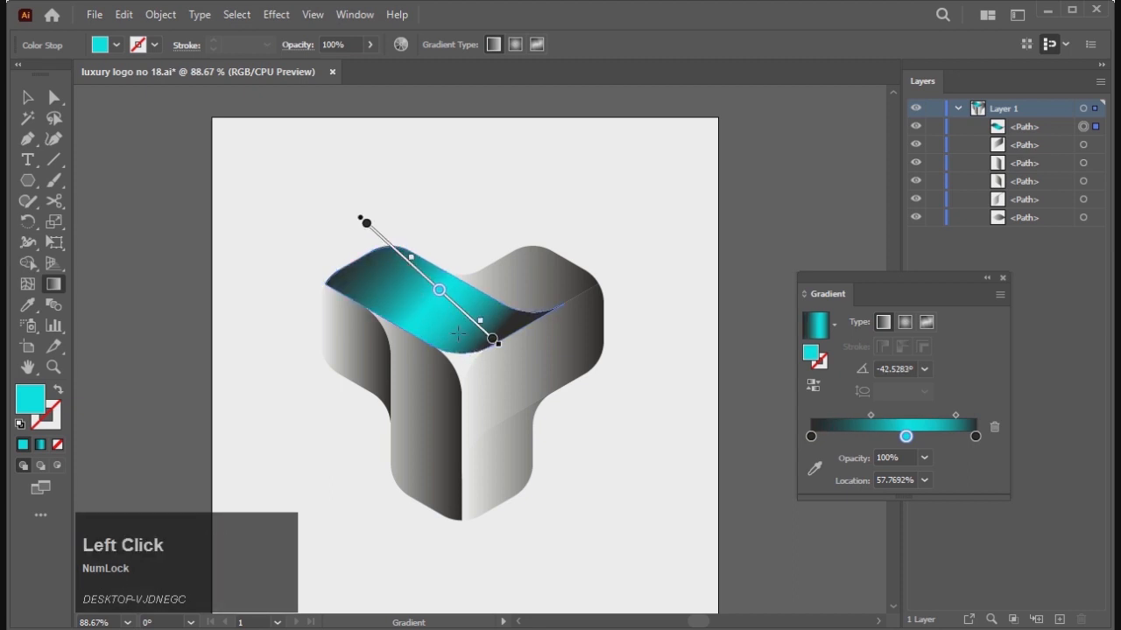
left_click_drag(481, 322, 480, 331)
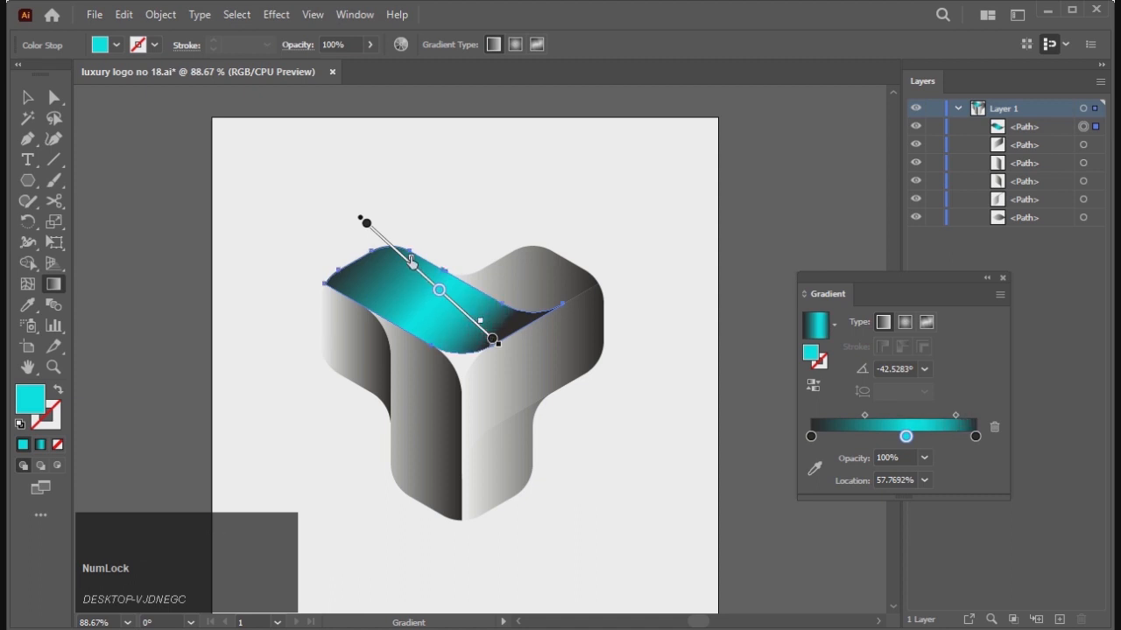
left_click_drag(412, 261, 414, 264)
left_click(34, 101)
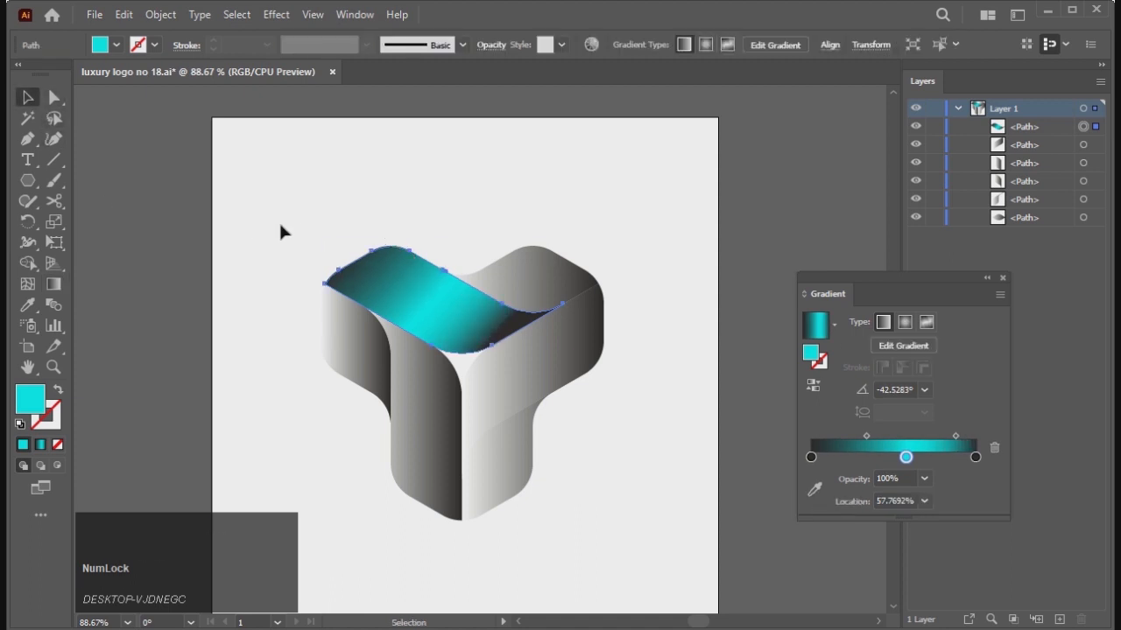
left_click(277, 218)
- Copy the top face's black-cyan-black gradient onto the right arm's front face with the Eyedropper
left_click(495, 390)
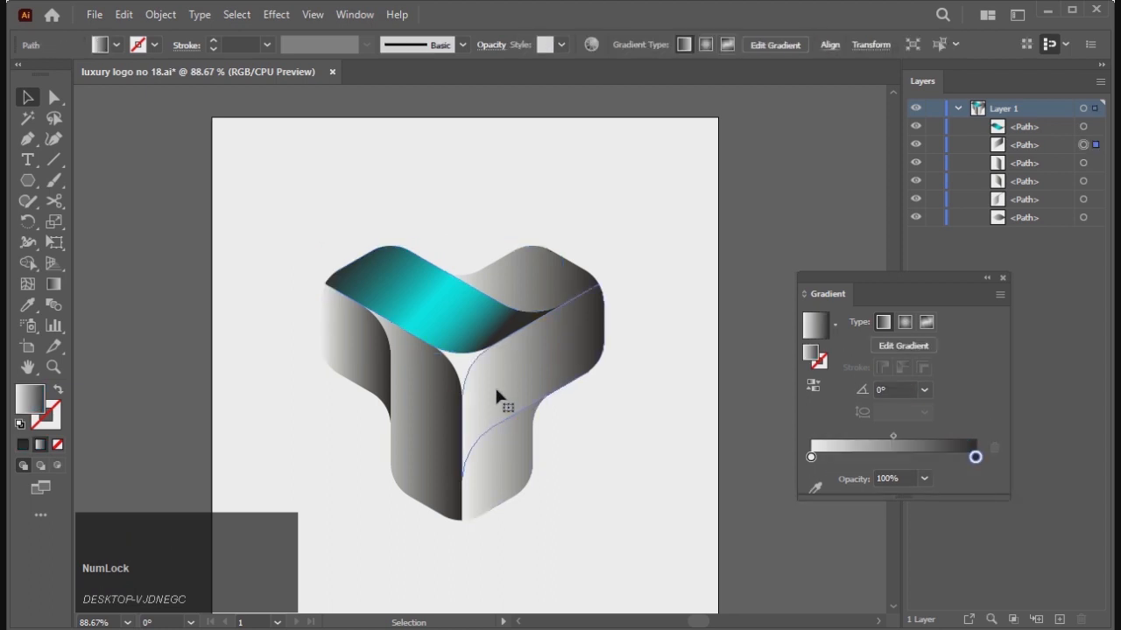
left_click(27, 305)
left_click(404, 280)
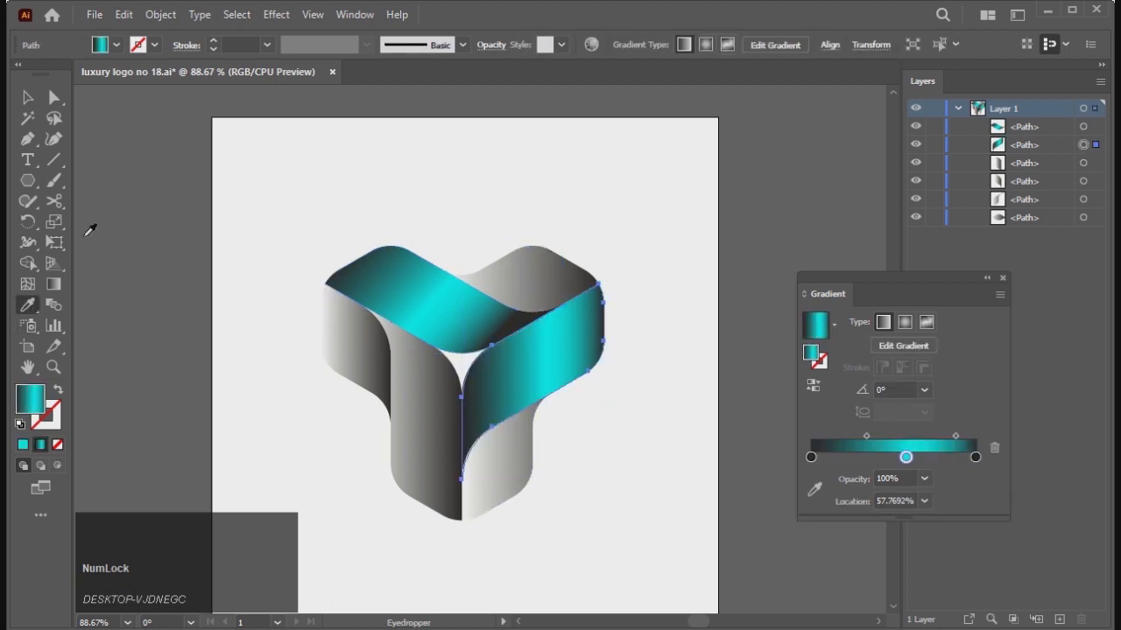
left_click(31, 101)
left_click(264, 227)
- Copy the top face's black-cyan-black gradient onto the tall left face of the lower arm with the Eyedropper
left_click(408, 381)
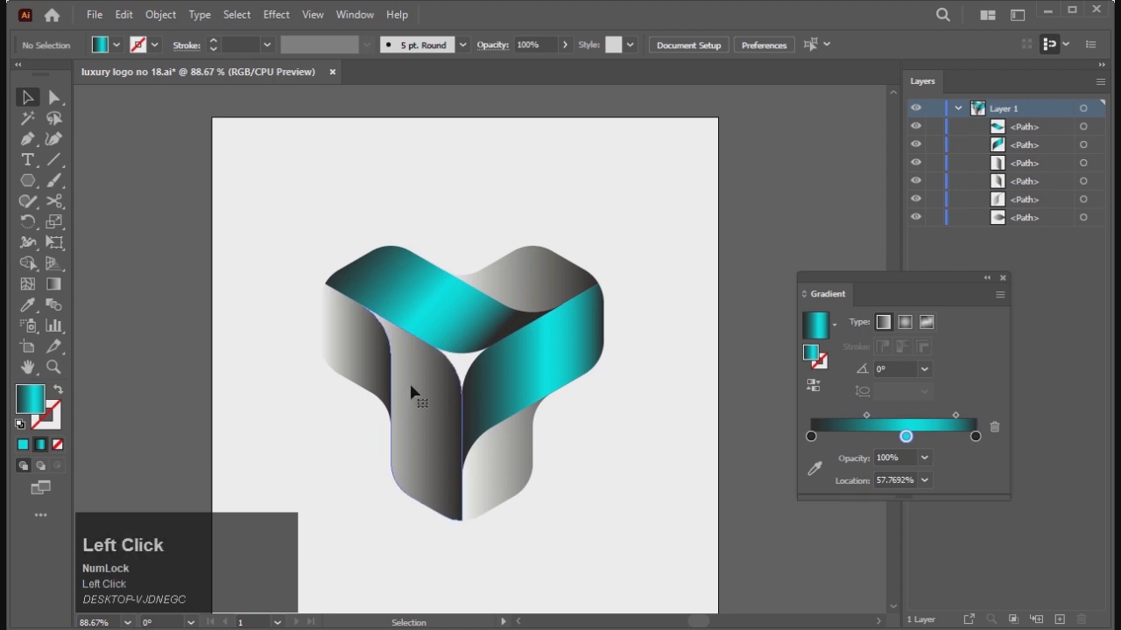
left_click(27, 305)
left_click(445, 300)
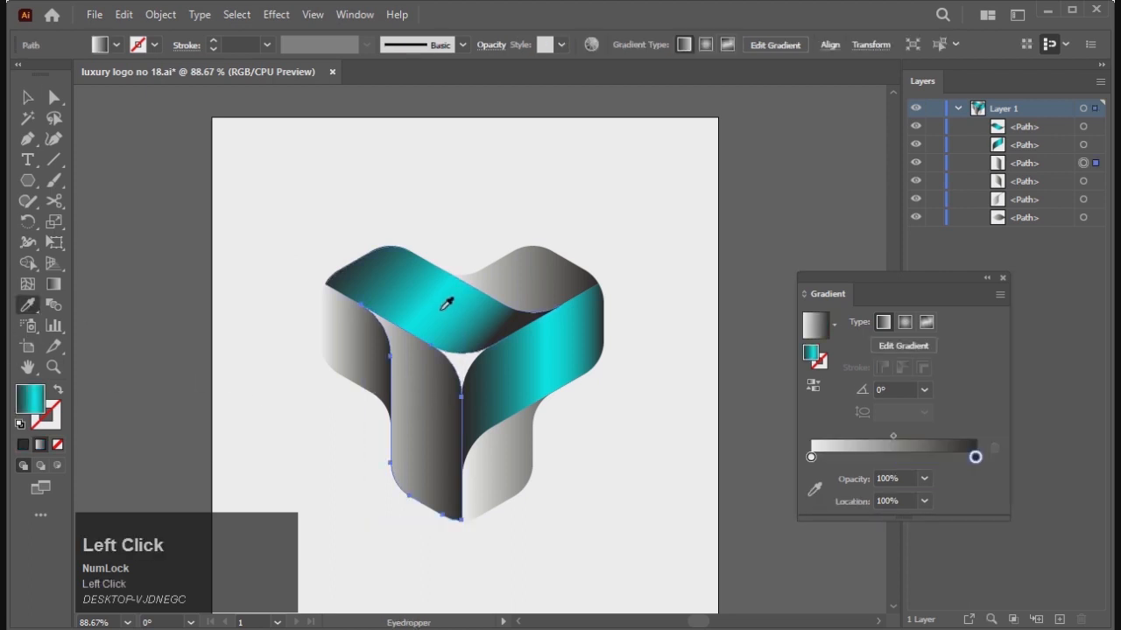
left_click(28, 99)
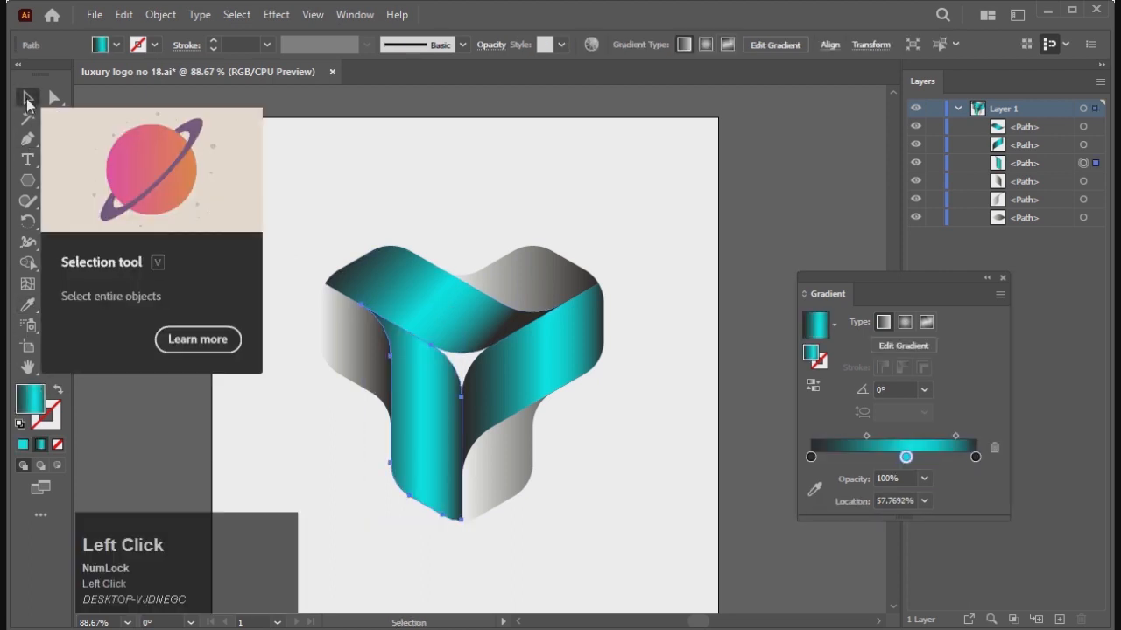
- Run the lower arm face's gradient vertically from its bottom to its top, at about 89.7°
left_click(50, 289)
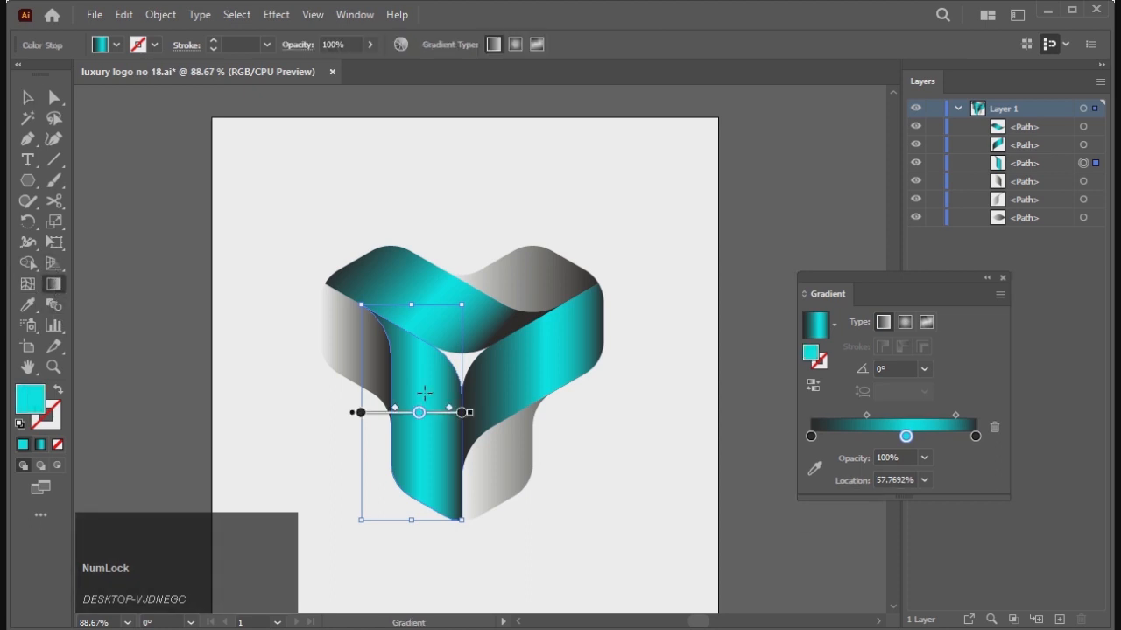
left_click_drag(411, 512, 412, 338)
left_click(28, 97)
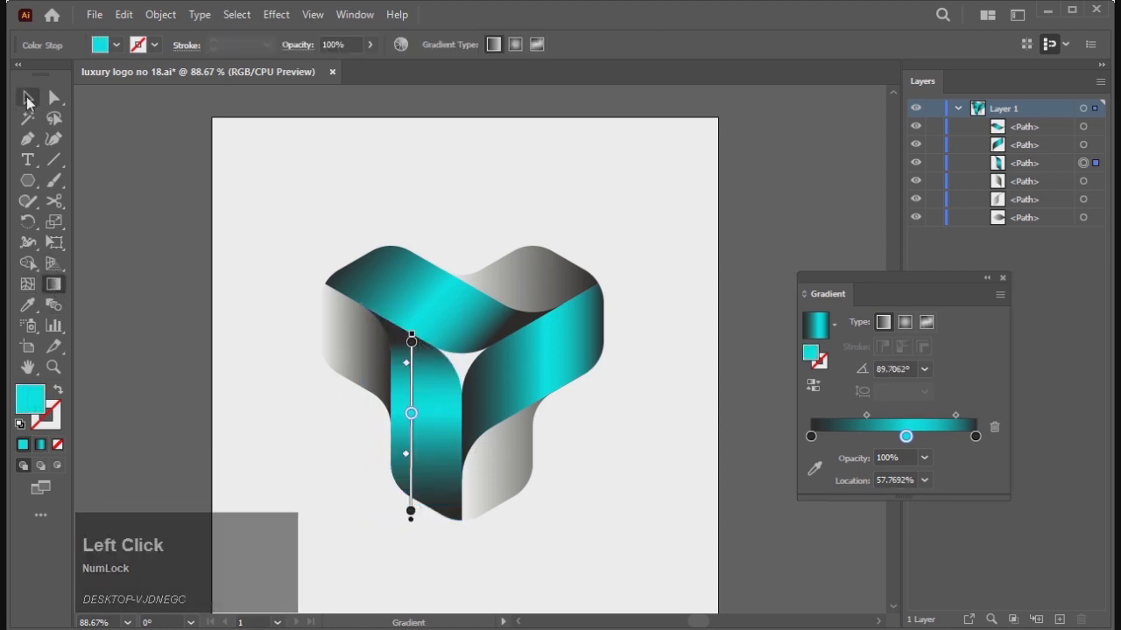
left_click(362, 184)
- Run the right arm front face's gradient diagonally along the arm toward the logo's centre, at about -145.5°
left_click(525, 378)
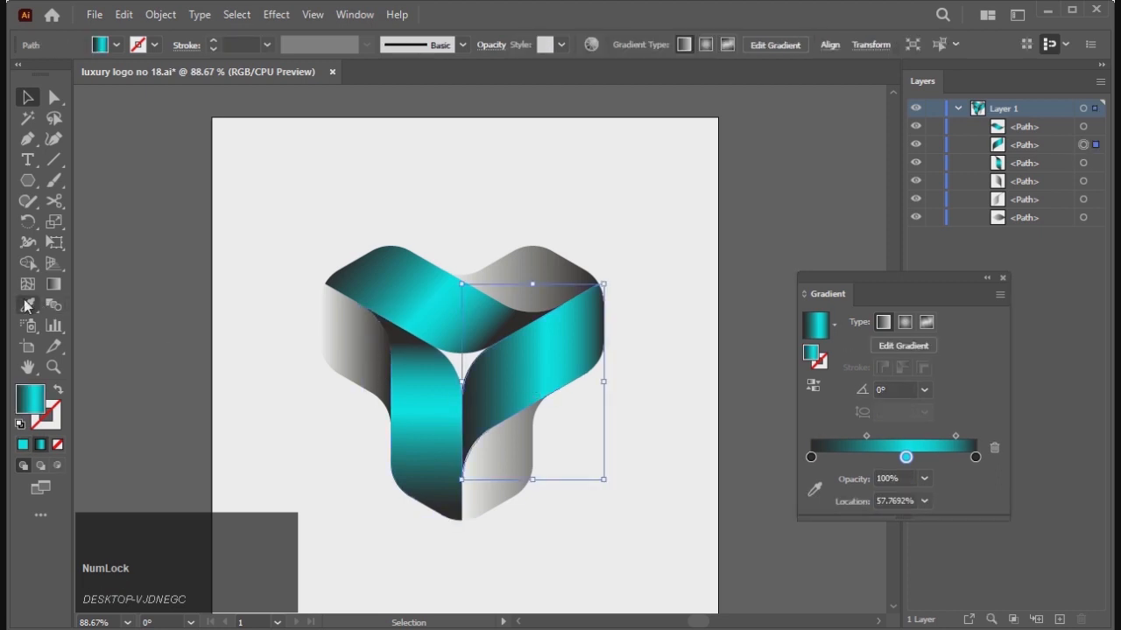
left_click(53, 284)
left_click_drag(610, 317, 465, 423)
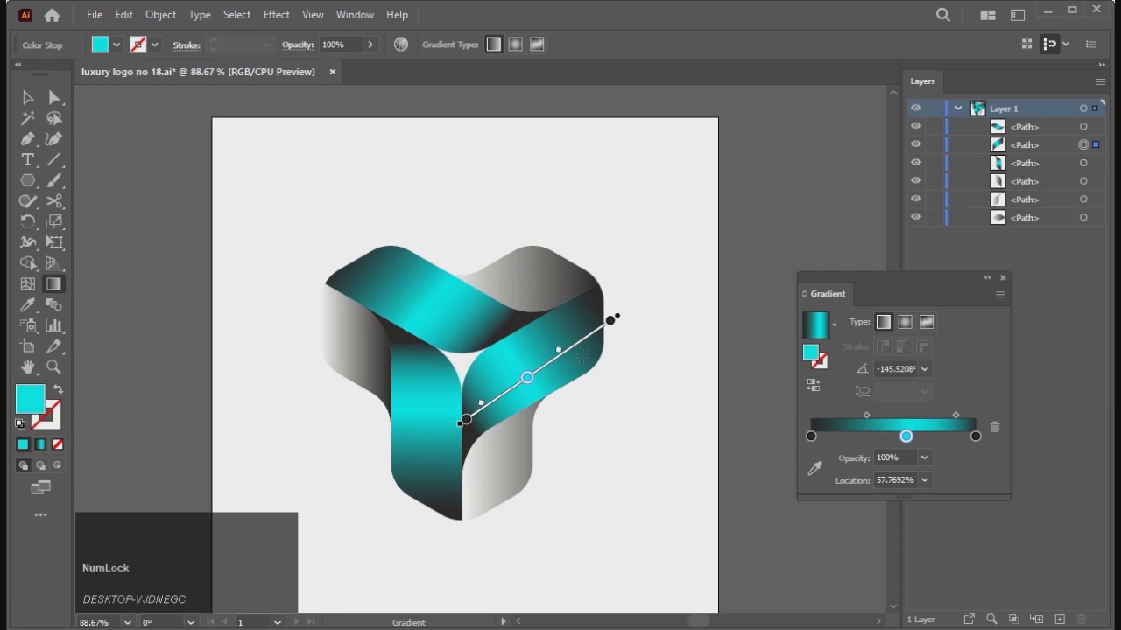
- Re-angle the right arm front face's gradient to about -150.5° and fine-tune its blend midpoints
mouse_move(612, 333)
left_mouse_down()
mouse_move(563, 347)
mouse_move(610, 340)
left_mouse_up()
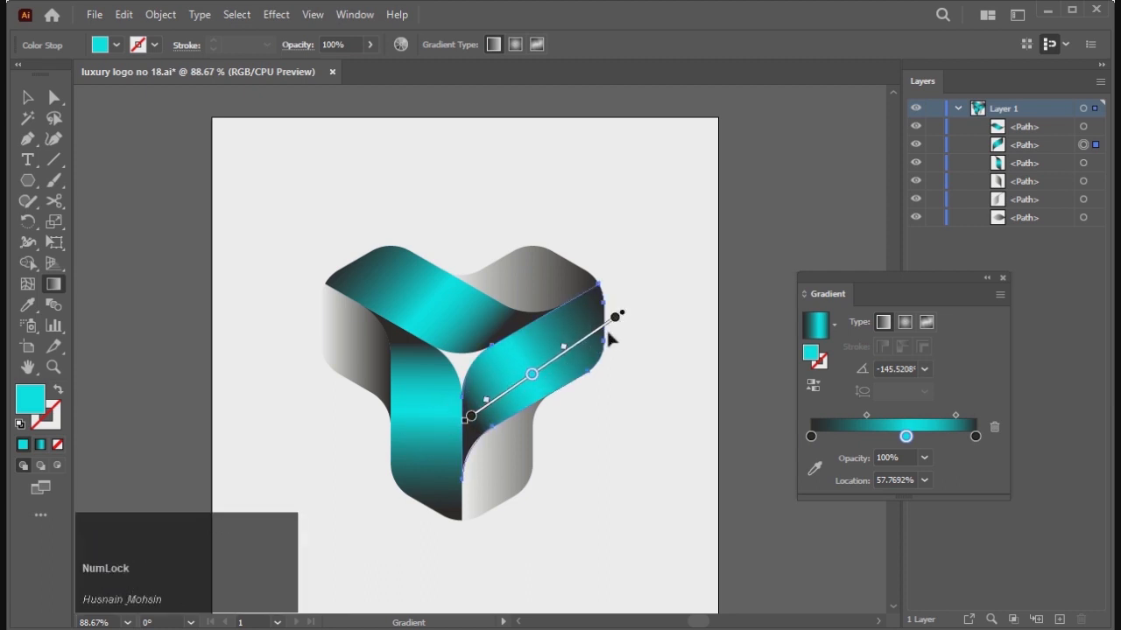
mouse_move(618, 300)
left_mouse_down()
mouse_move(600, 305)
mouse_move(618, 292)
mouse_move(636, 308)
left_mouse_up()
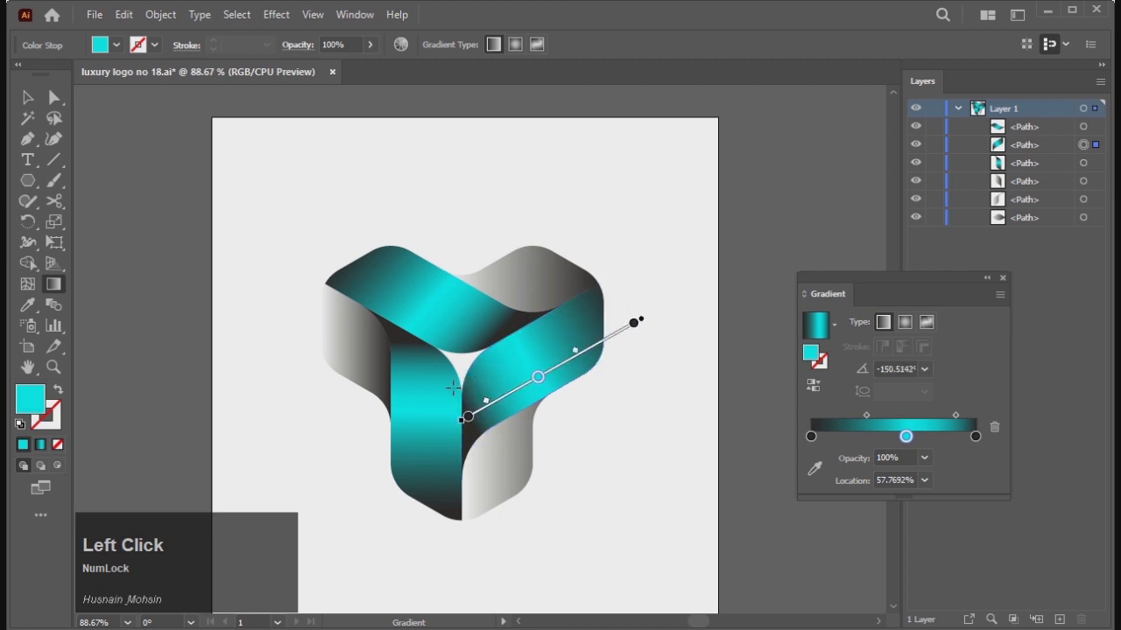
left_click_drag(575, 352, 564, 358)
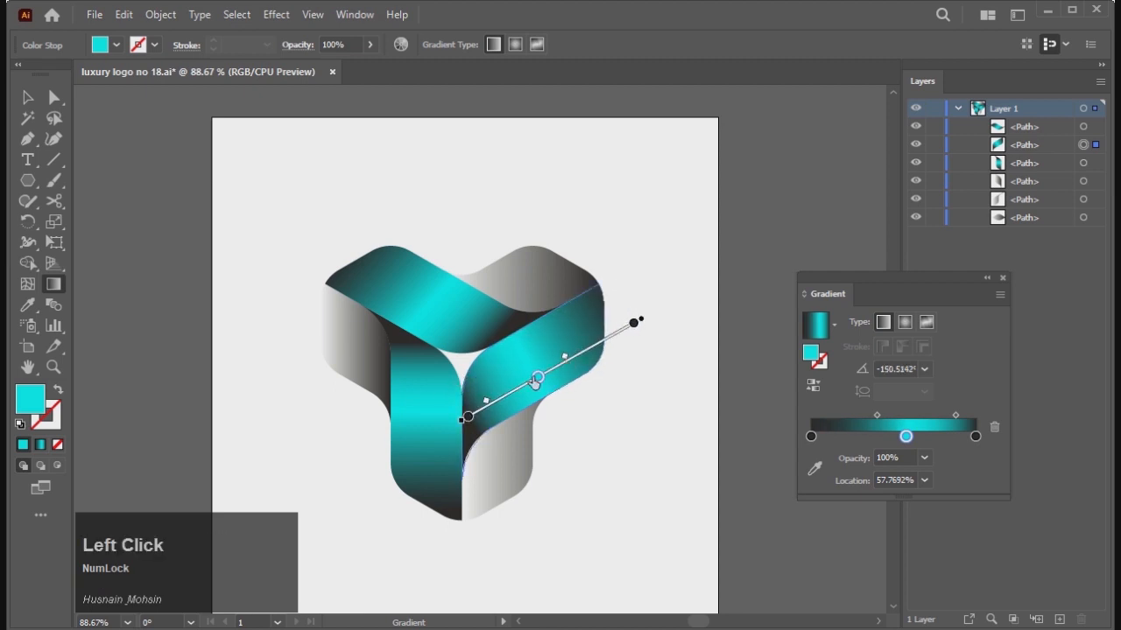
left_click_drag(486, 402, 485, 402)
left_click_drag(565, 358, 579, 360)
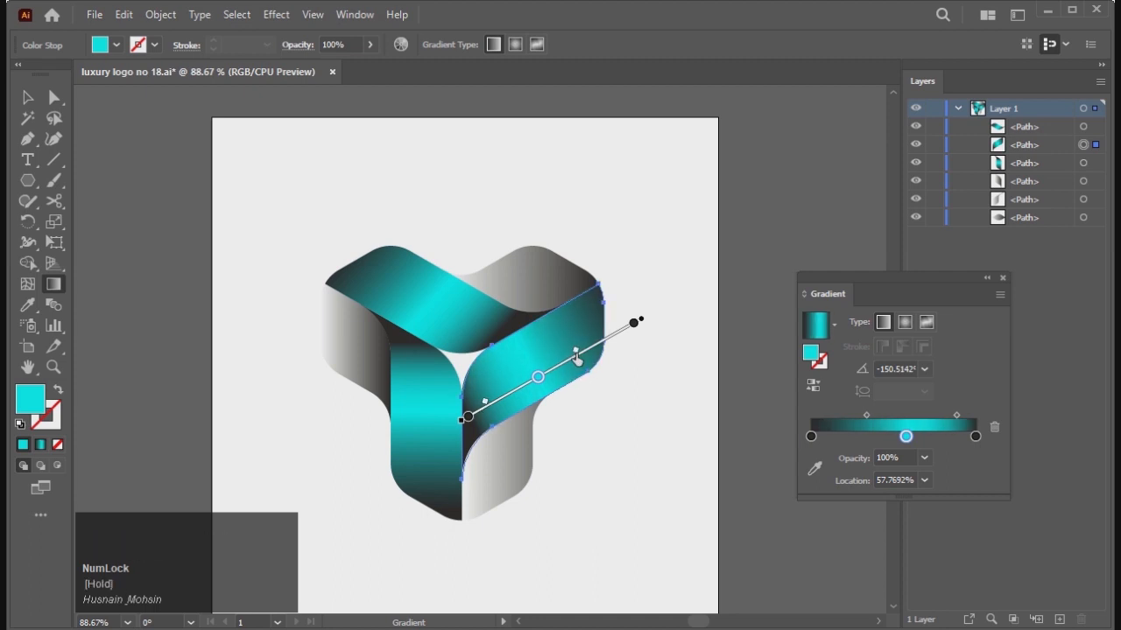
left_click(28, 97)
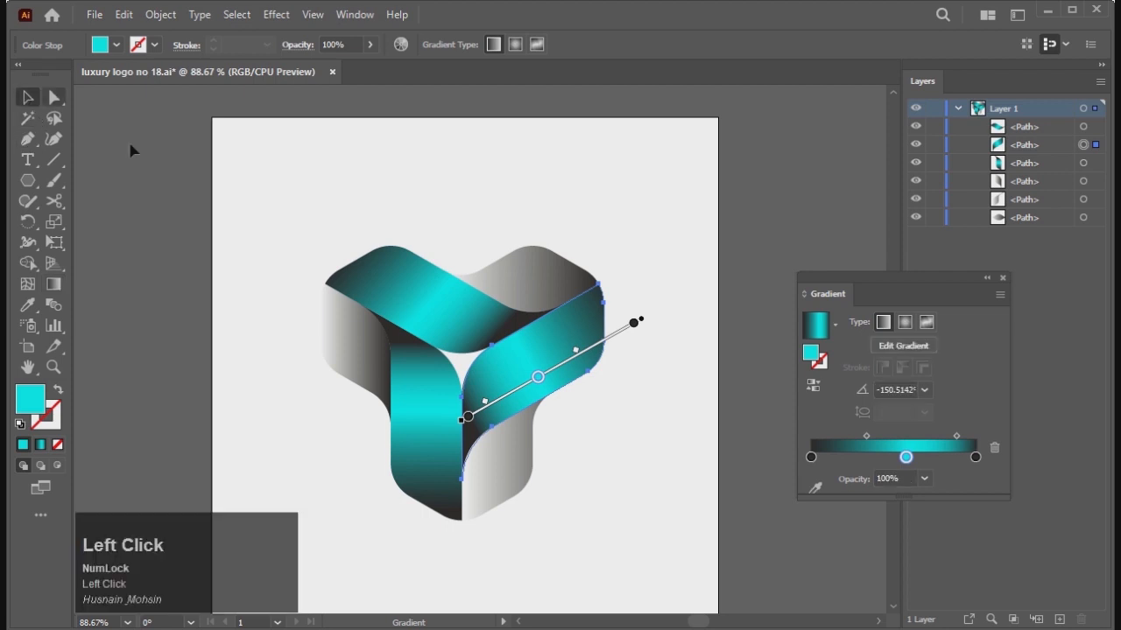
left_click(347, 203)
left_click(640, 529)
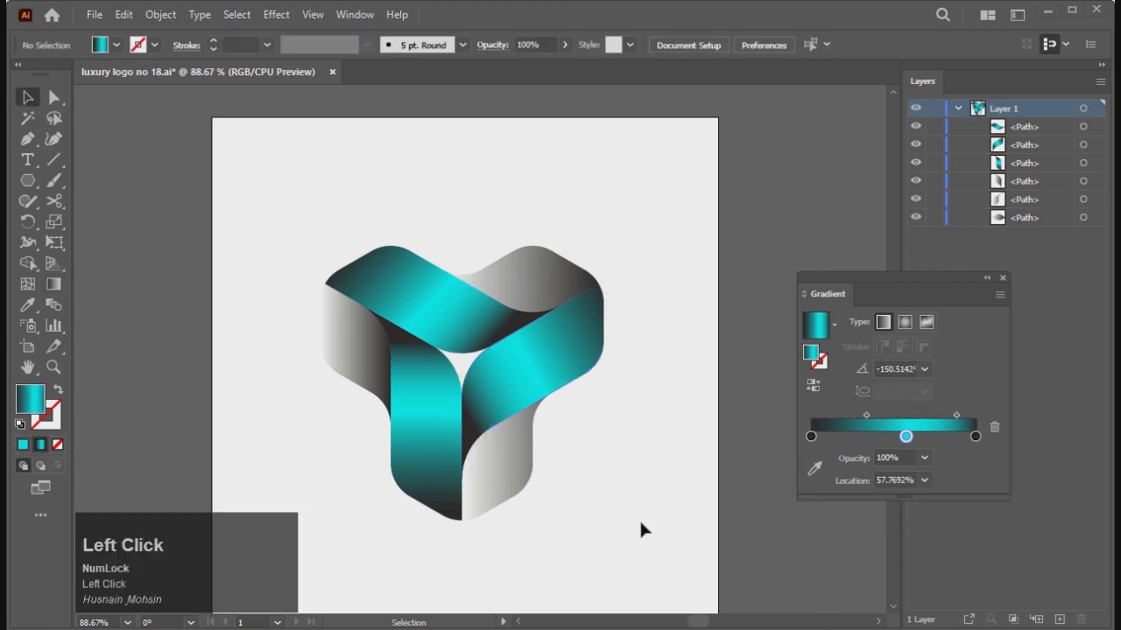
- Move both blend midpoints of the top face's gradient closer to its cyan stop
left_click(412, 296)
left_click(53, 282)
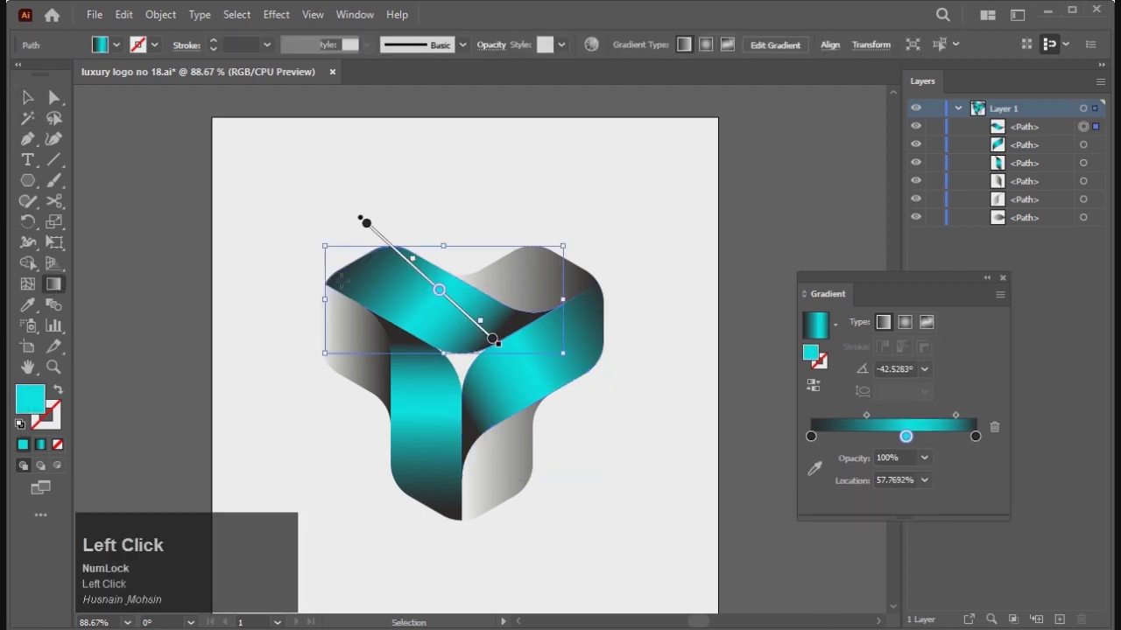
left_click(415, 267)
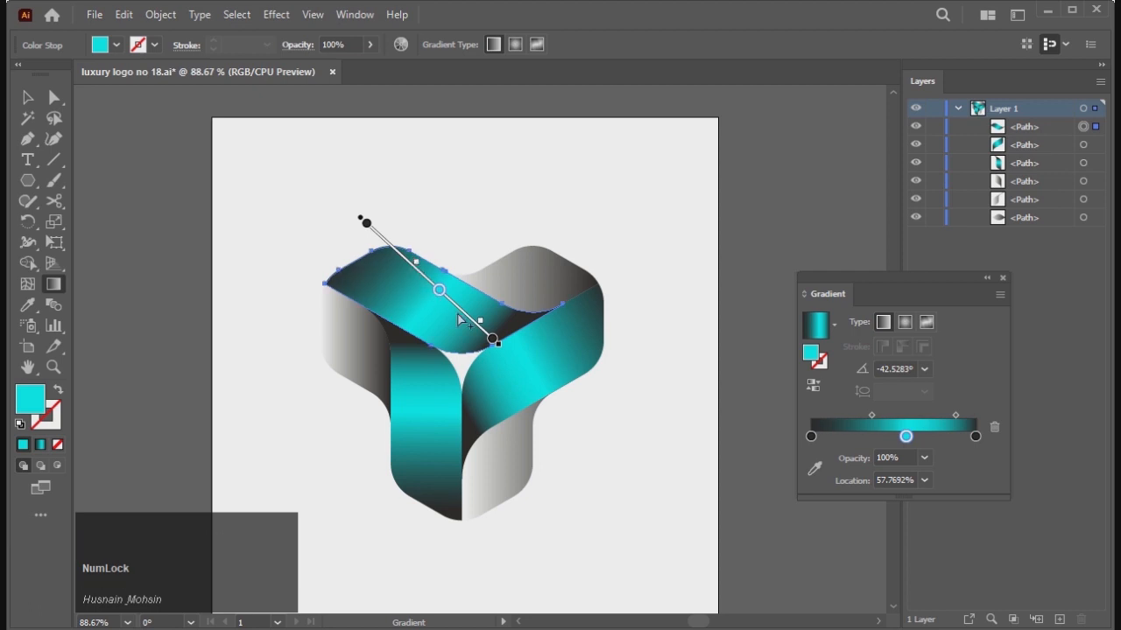
left_click_drag(481, 325, 475, 321)
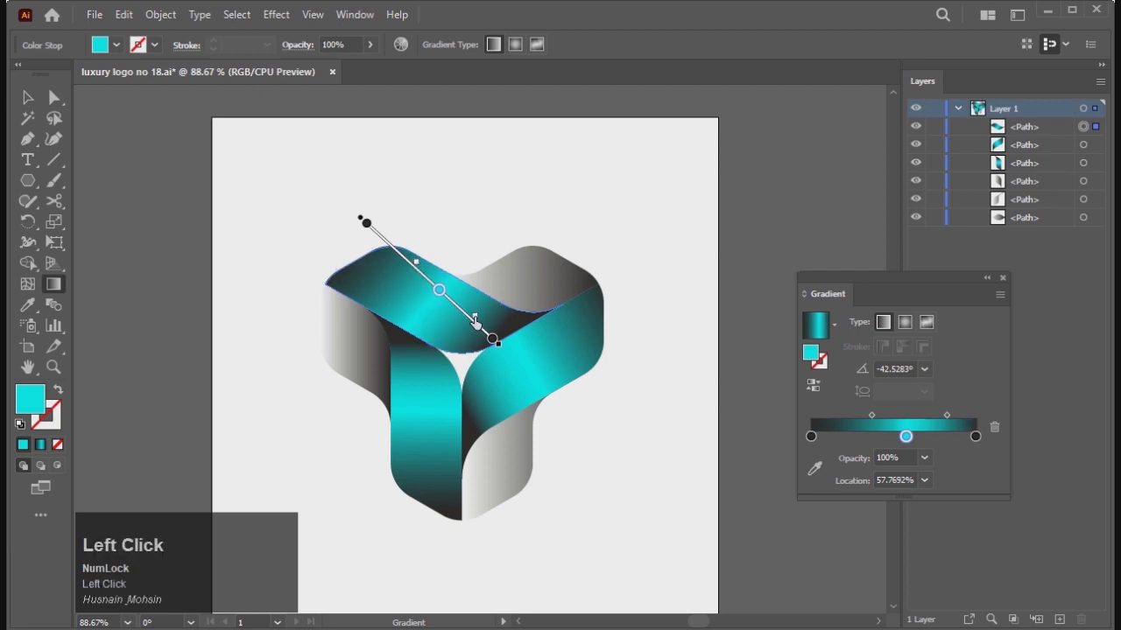
key("v")
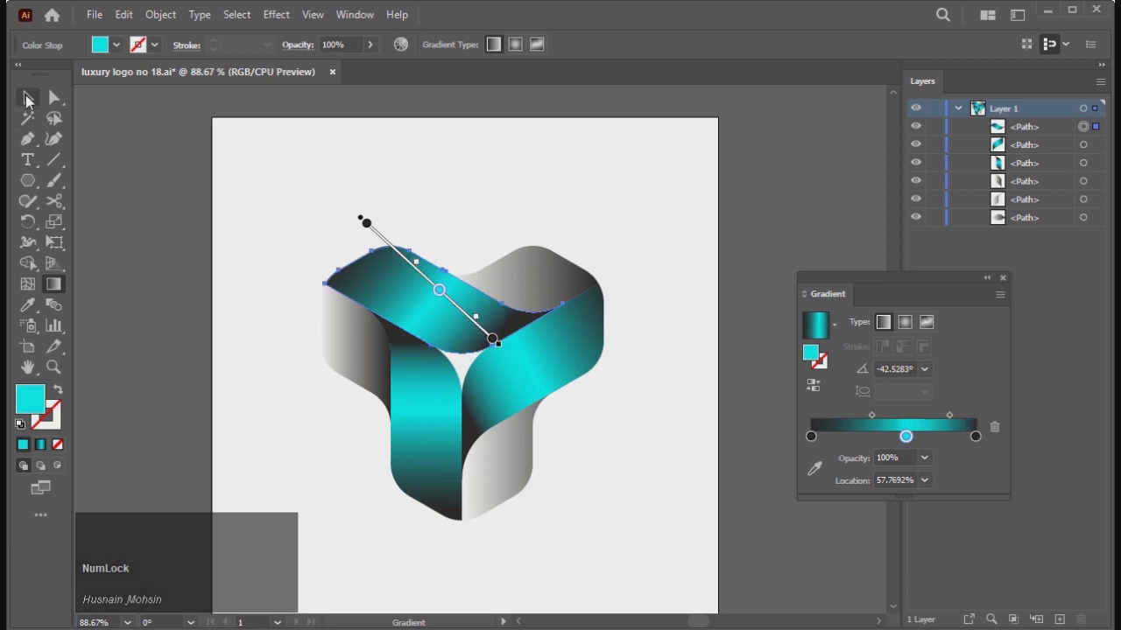
- Try to re-angle the right arm front face's gradient to about -157.6° and adjust its blend midpoints
left_click(495, 191)
left_click(527, 374)
left_click(52, 285)
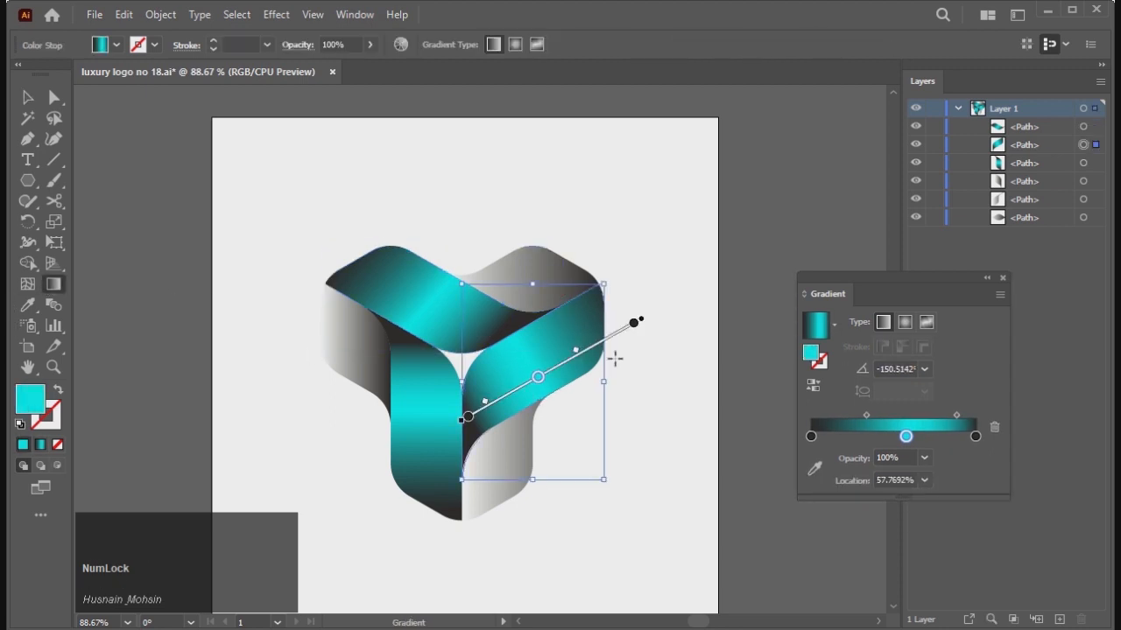
left_click(536, 376)
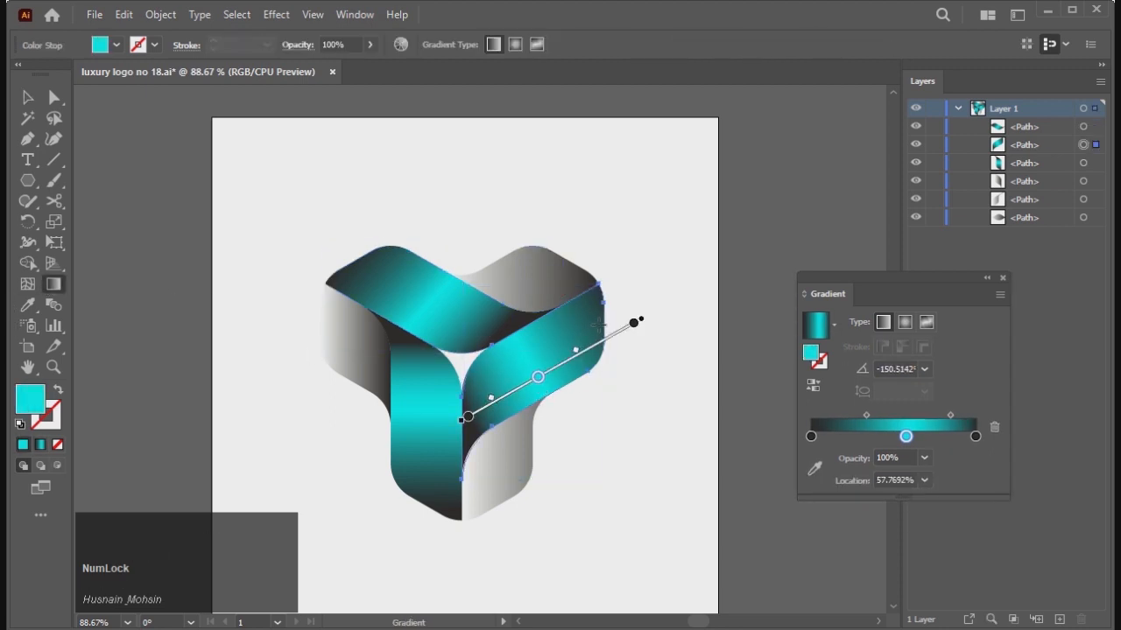
mouse_move(613, 296)
left_mouse_down()
mouse_move(460, 368)
mouse_move(495, 396)
left_mouse_up()
left_click_drag(578, 357, 578, 357)
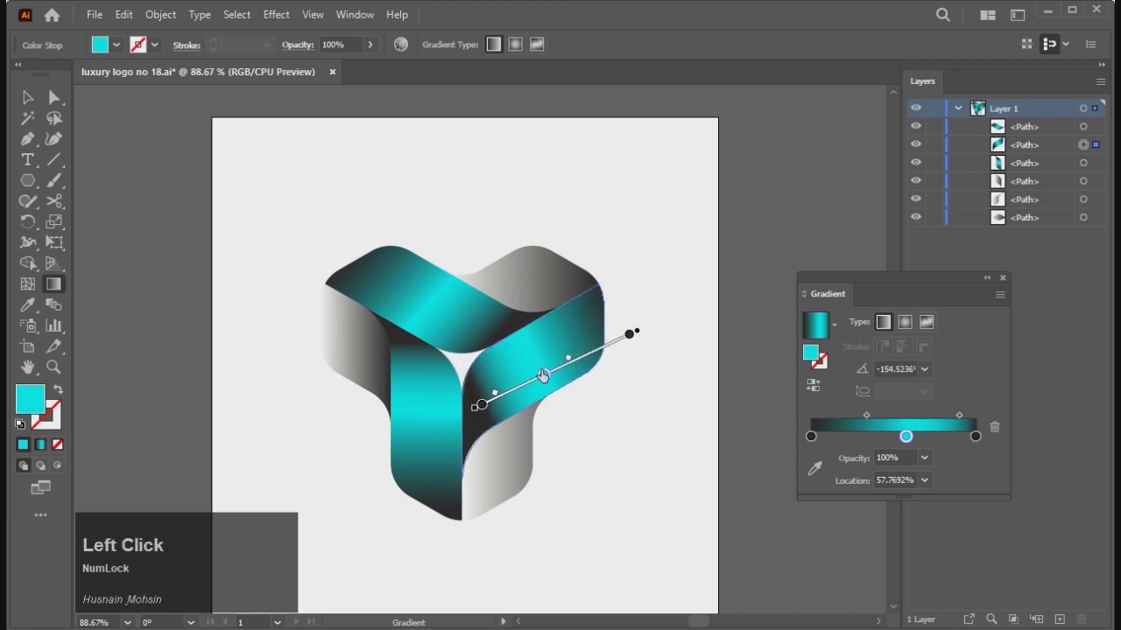
left_click(496, 398)
mouse_move(505, 397)
left_mouse_down()
mouse_move(459, 415)
mouse_move(464, 364)
left_mouse_up()
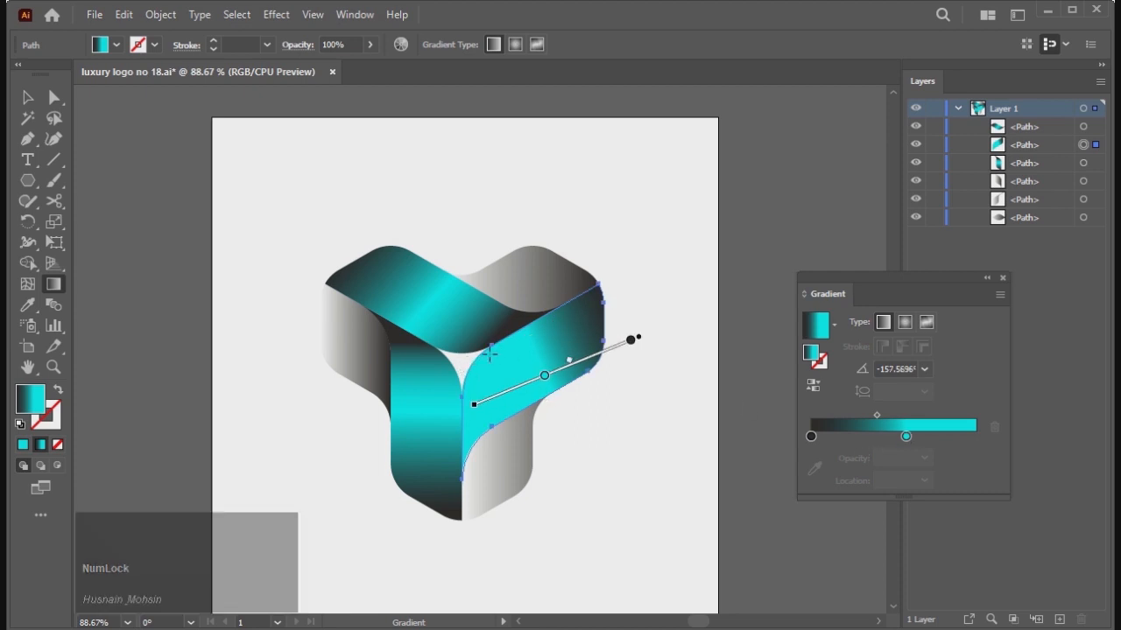
key("v")
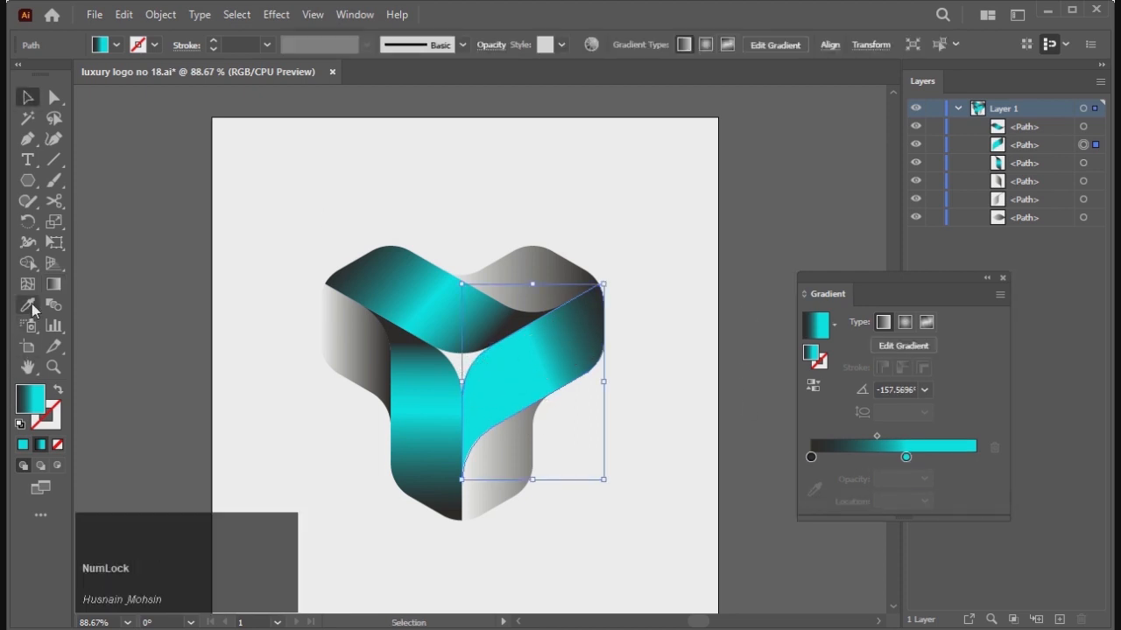
- Copy the top face's gradient onto the right arm's front face with the Eyedropper and run it along the arm at about -157.4°
left_click(28, 304)
left_click(333, 302)
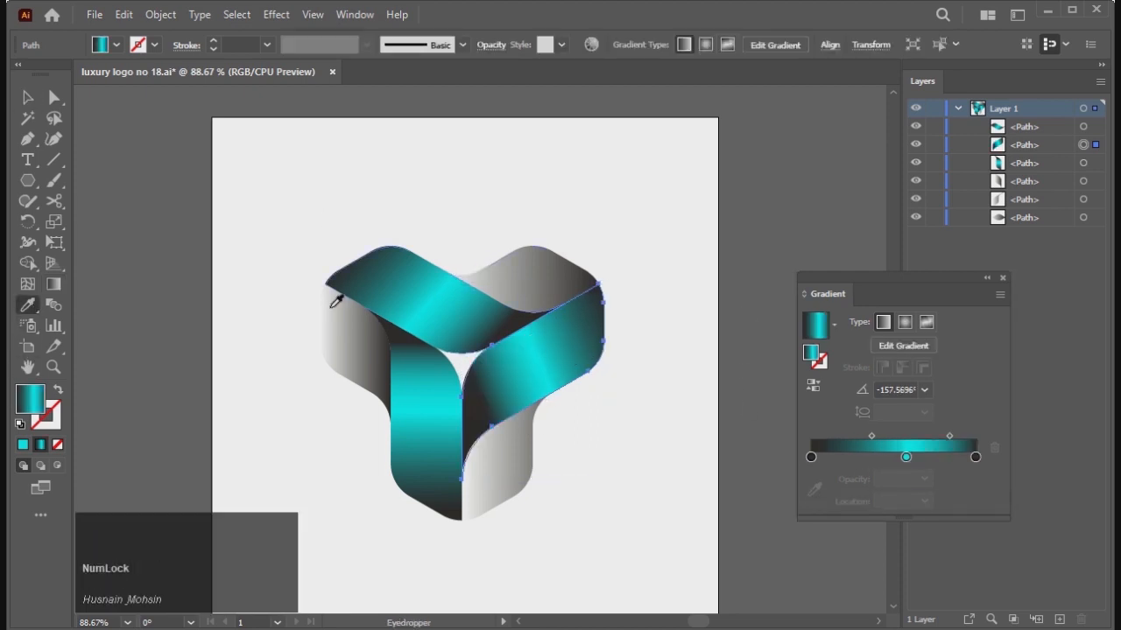
left_click(54, 284)
mouse_move(610, 307)
left_mouse_down()
mouse_move(535, 345)
mouse_move(464, 359)
mouse_move(475, 405)
left_mouse_up()
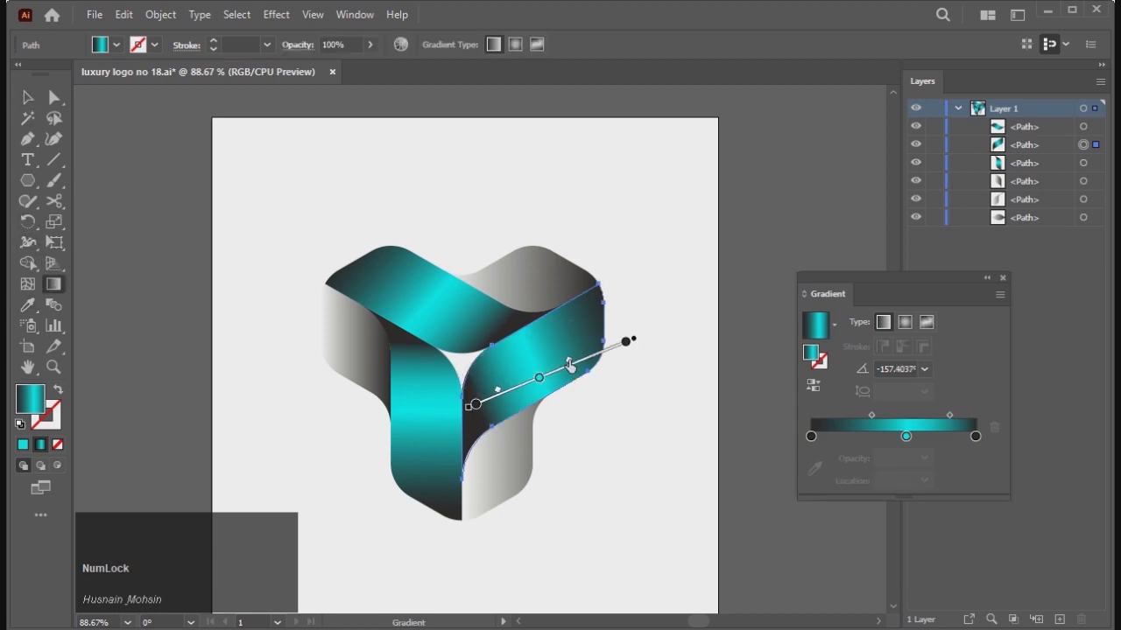
left_click(26, 98)
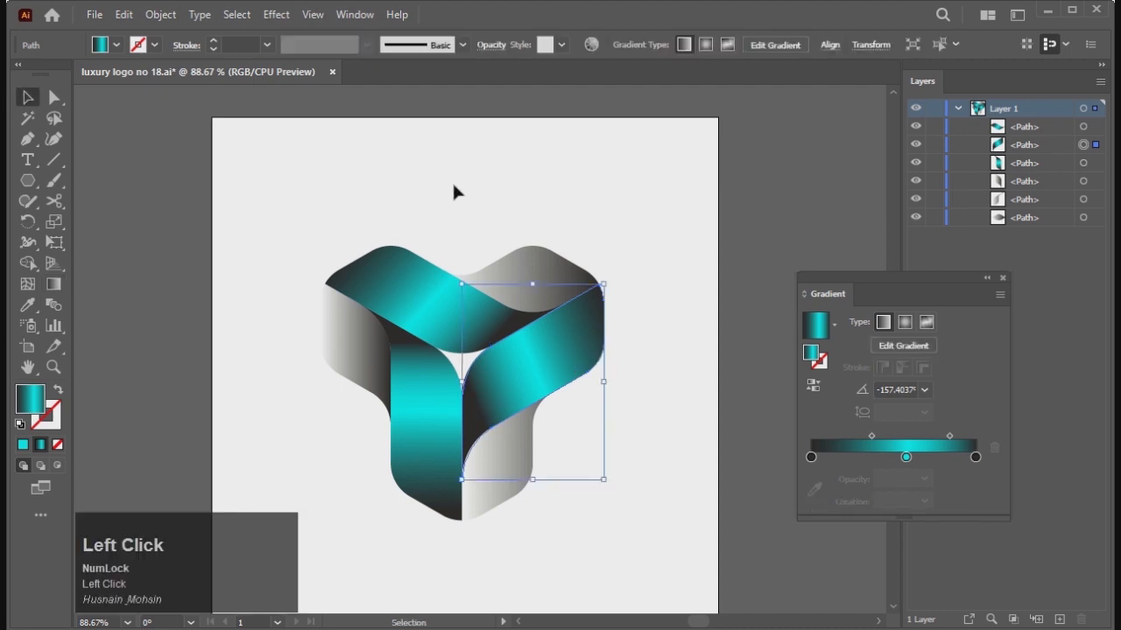
left_click(455, 190)
- Run the lower arm's tall left face gradient diagonally at about 51.1° and move its cyan stop to 63.04%
left_click(369, 413)
left_click(54, 283)
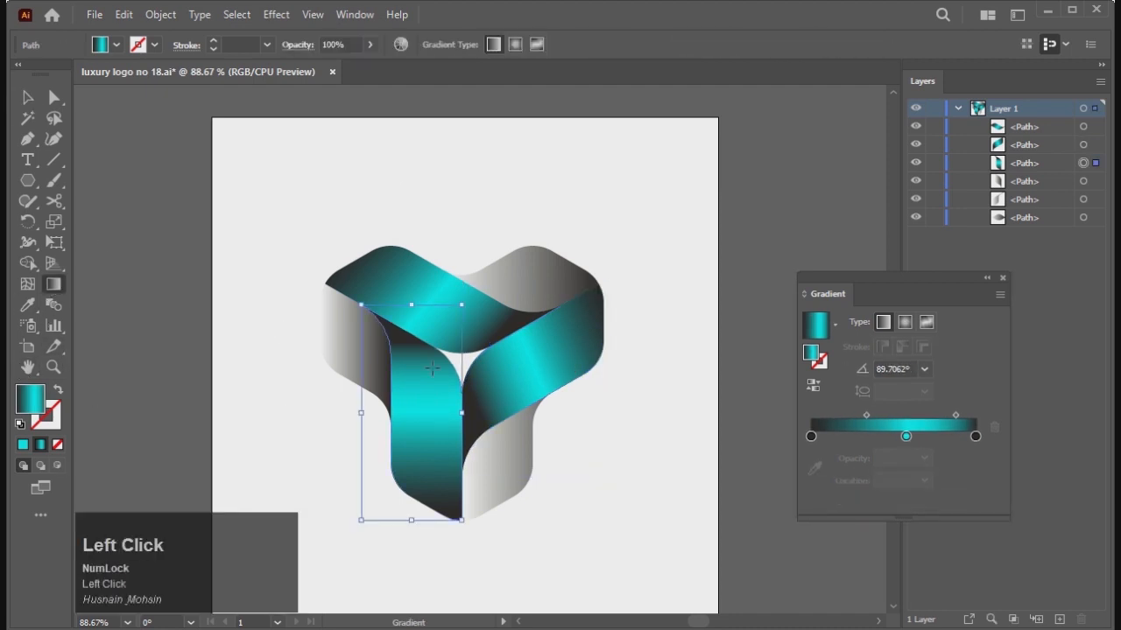
mouse_move(441, 524)
left_mouse_down()
mouse_move(490, 491)
mouse_move(462, 430)
mouse_move(456, 358)
left_mouse_up()
mouse_move(381, 485)
left_mouse_down()
mouse_move(462, 357)
mouse_move(429, 377)
left_mouse_up()
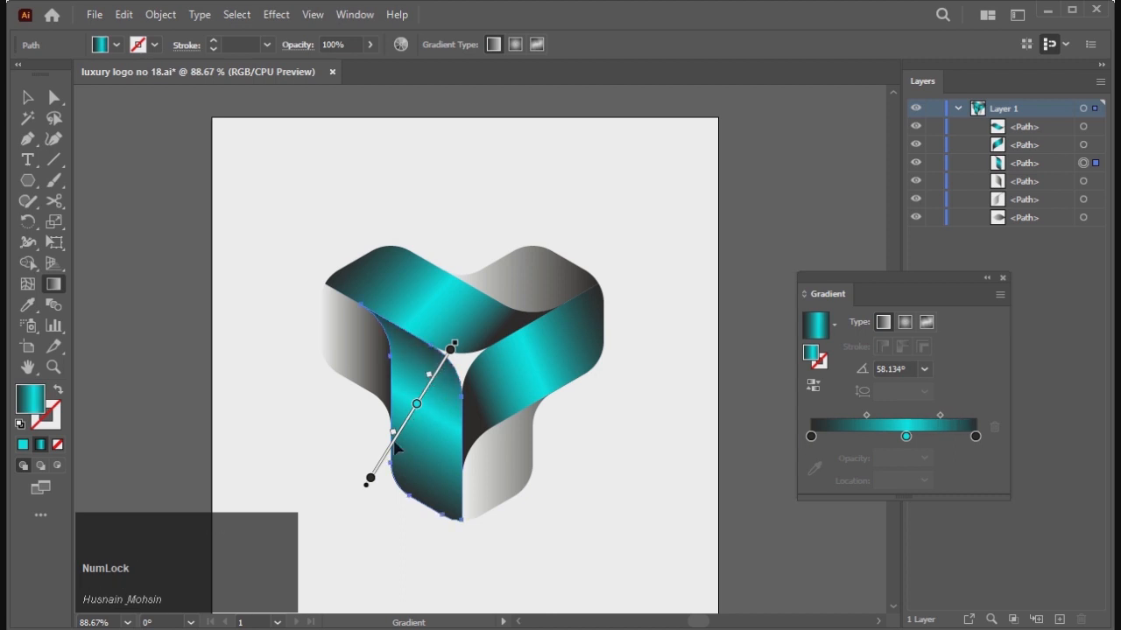
left_click(401, 426)
left_click_drag(403, 427, 435, 379)
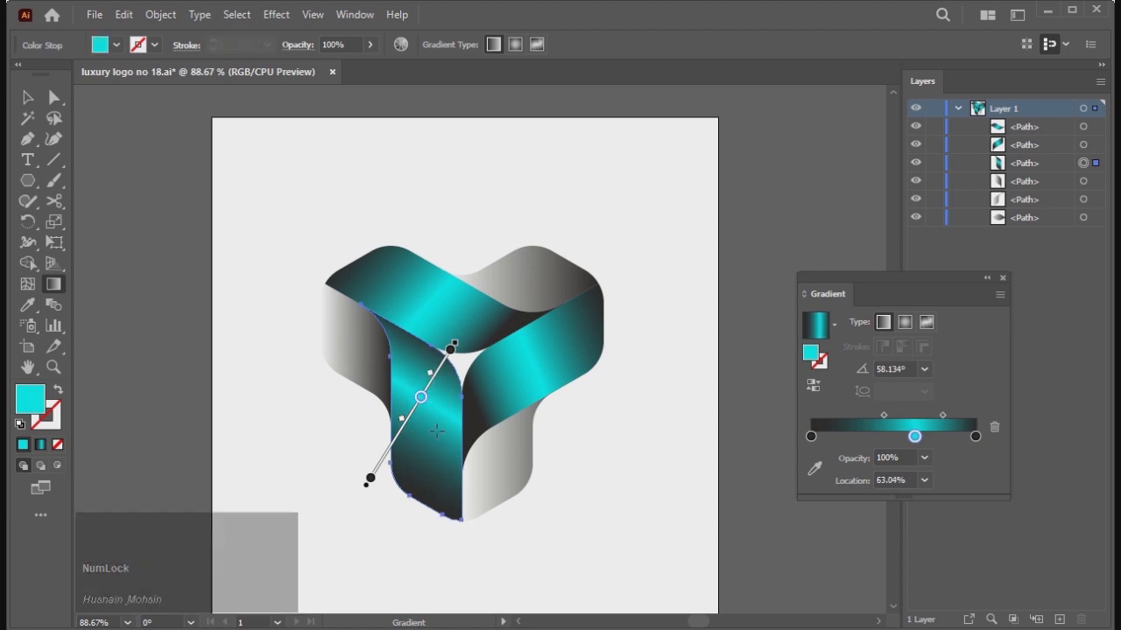
left_click_drag(357, 466, 363, 471)
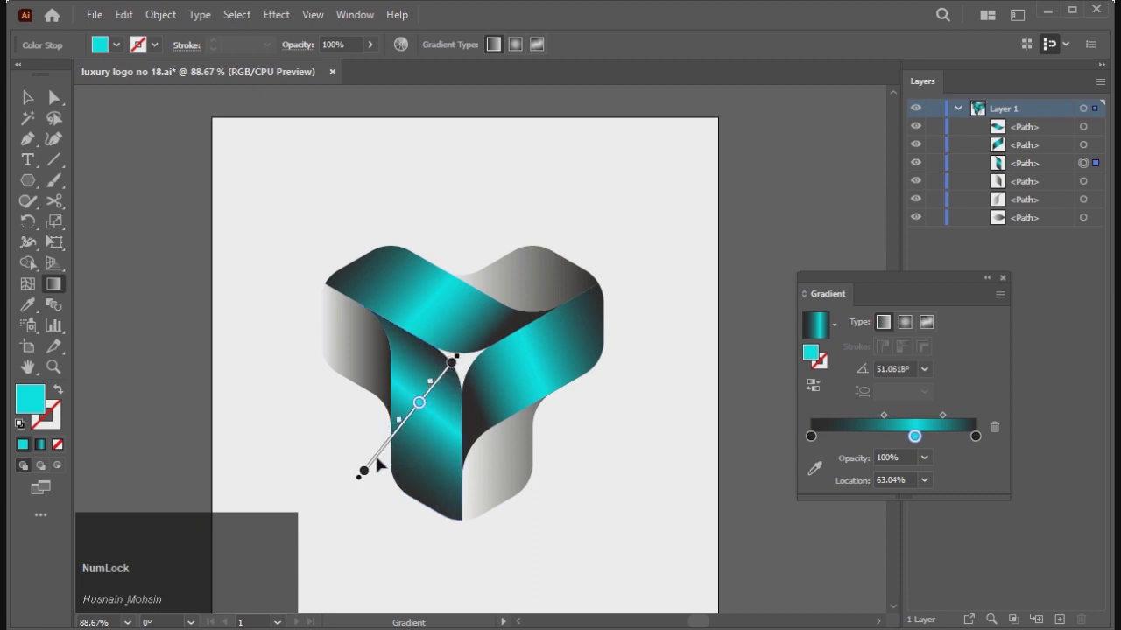
left_click(28, 97)
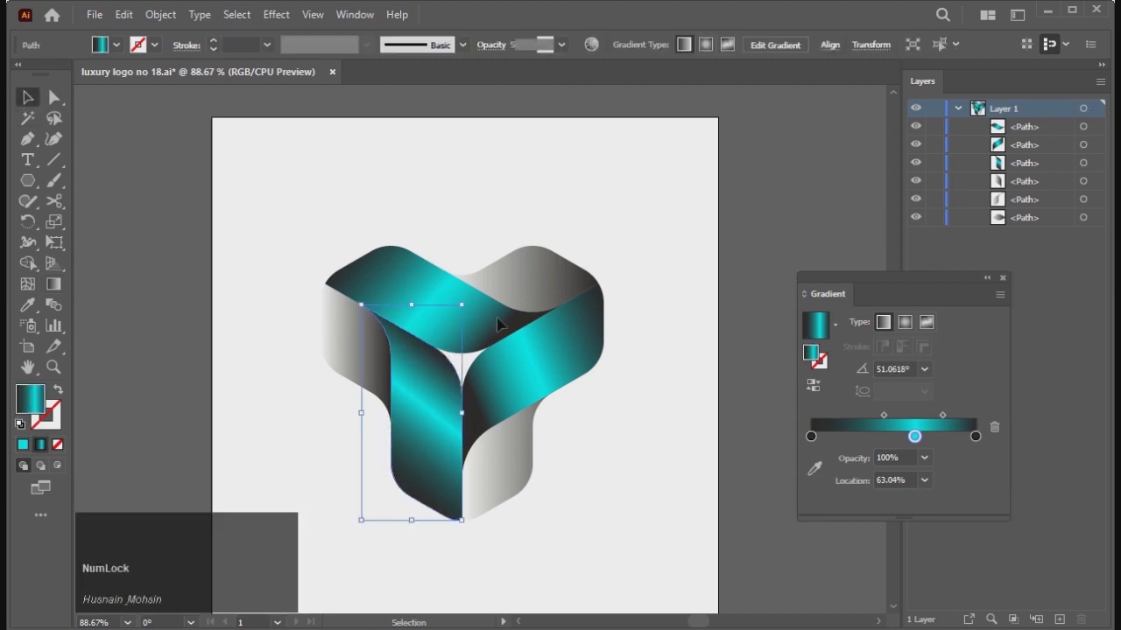
- Re-angle the right arm front face's gradient to about -160.5° and shift both blend midpoints toward the logo's centre
left_click(529, 362)
left_click(53, 284)
left_click(532, 381)
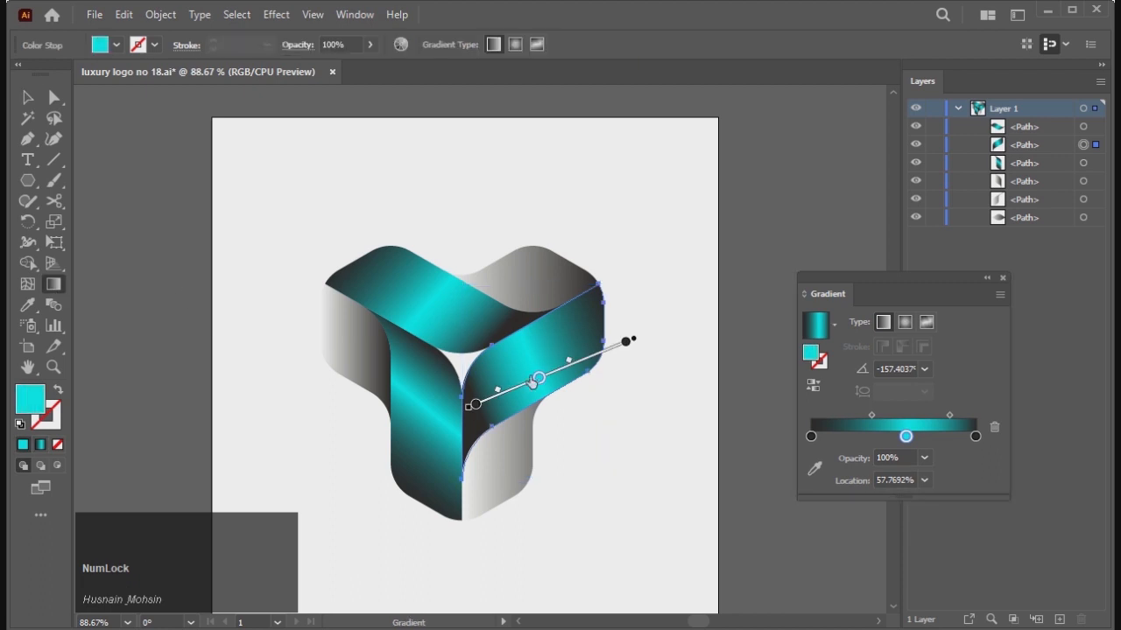
left_click_drag(612, 309, 617, 317)
left_click_drag(499, 390, 493, 393)
left_click_drag(571, 366, 563, 371)
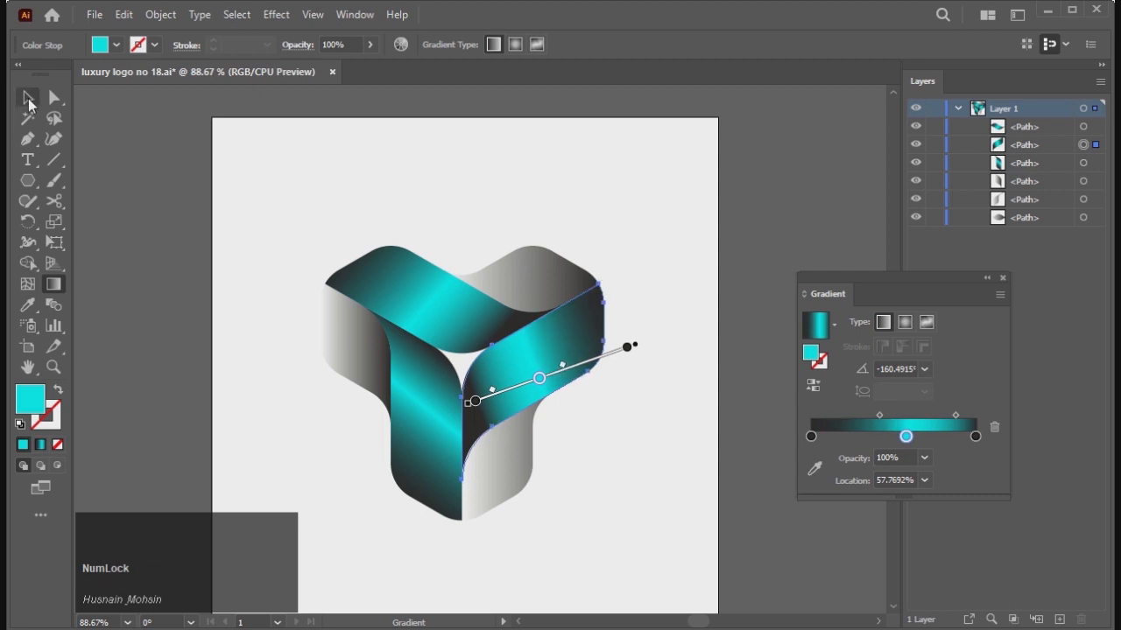
left_click(29, 99)
left_click(471, 195)
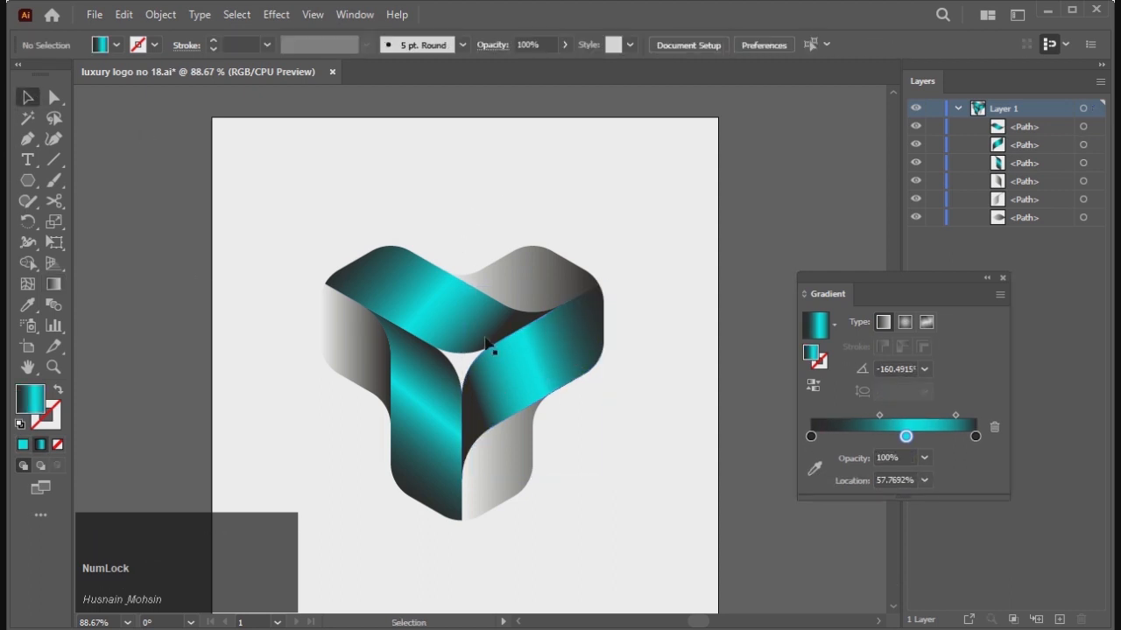
left_click(516, 378)
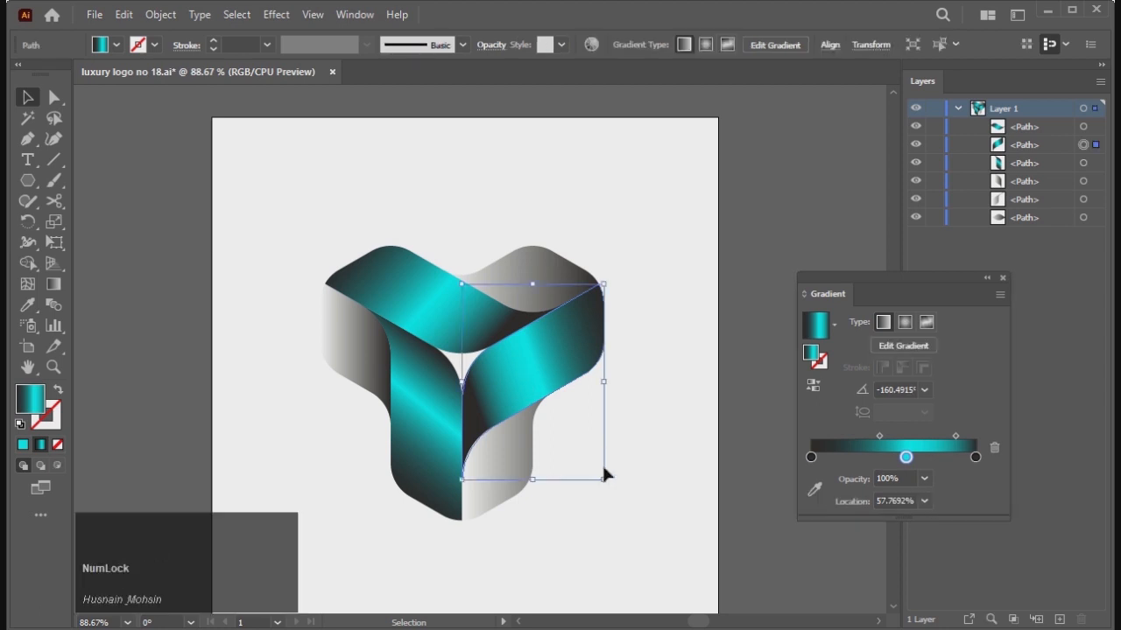
left_click(824, 580)
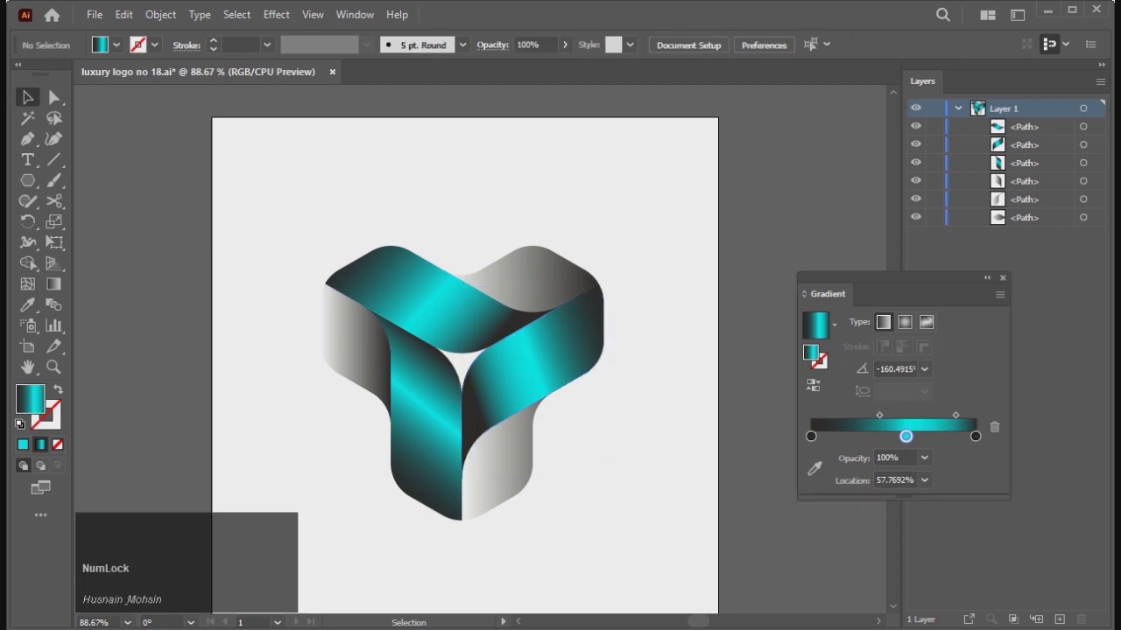
- Recolour the white gradient stop of the left arm's outer side face to cyan 00FFFF
left_click(340, 353)
left_click(834, 322)
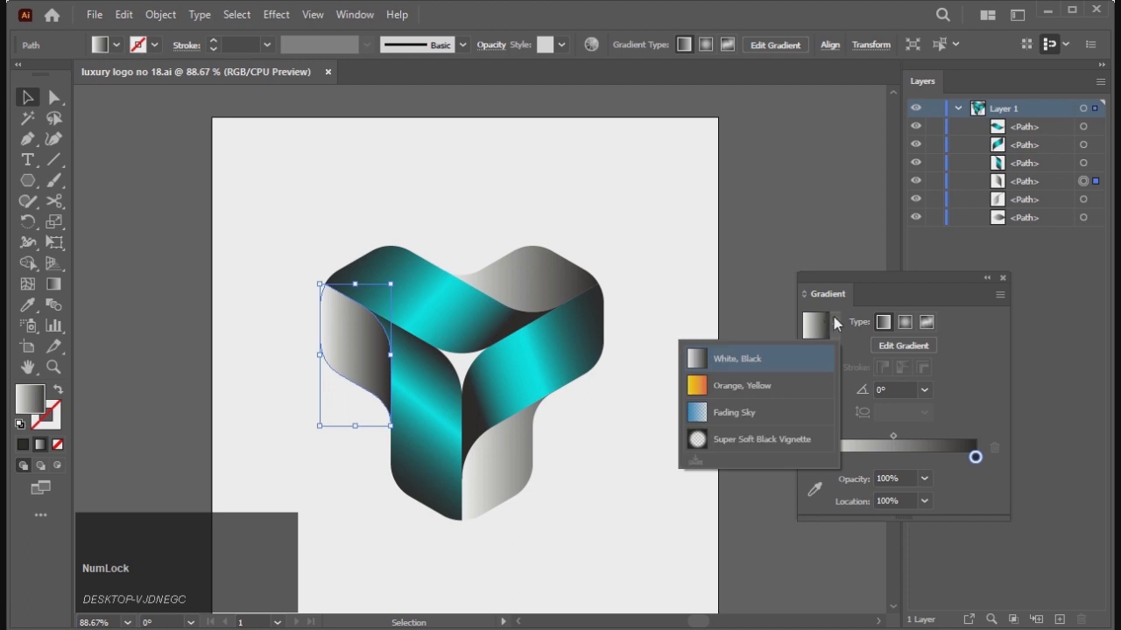
left_click(834, 323)
double_click(811, 457)
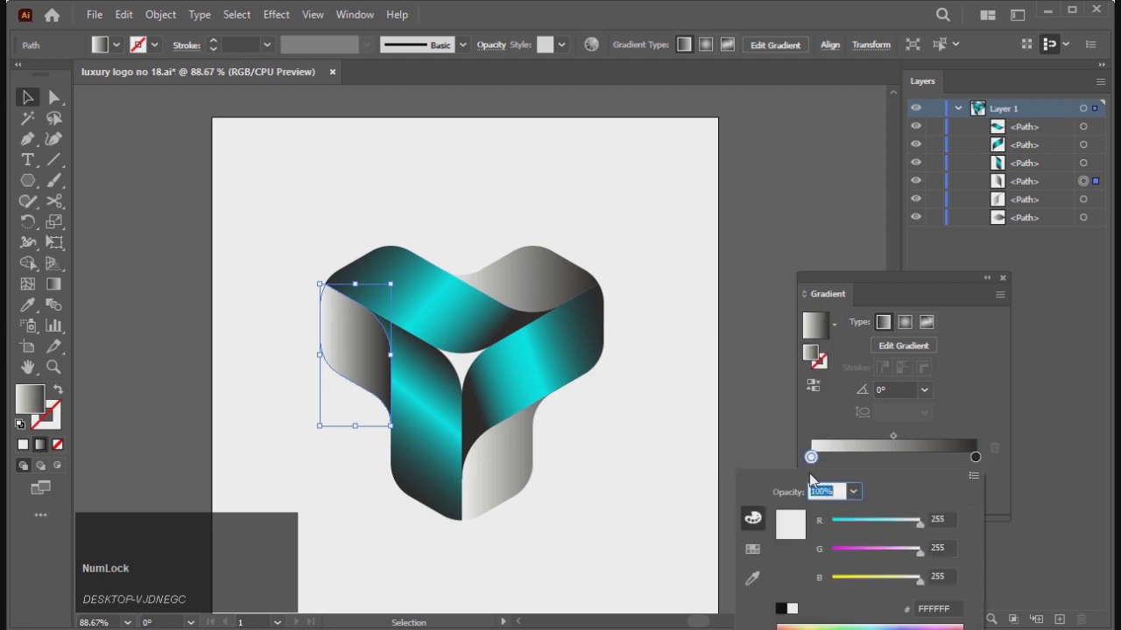
left_click_drag(920, 524, 830, 523)
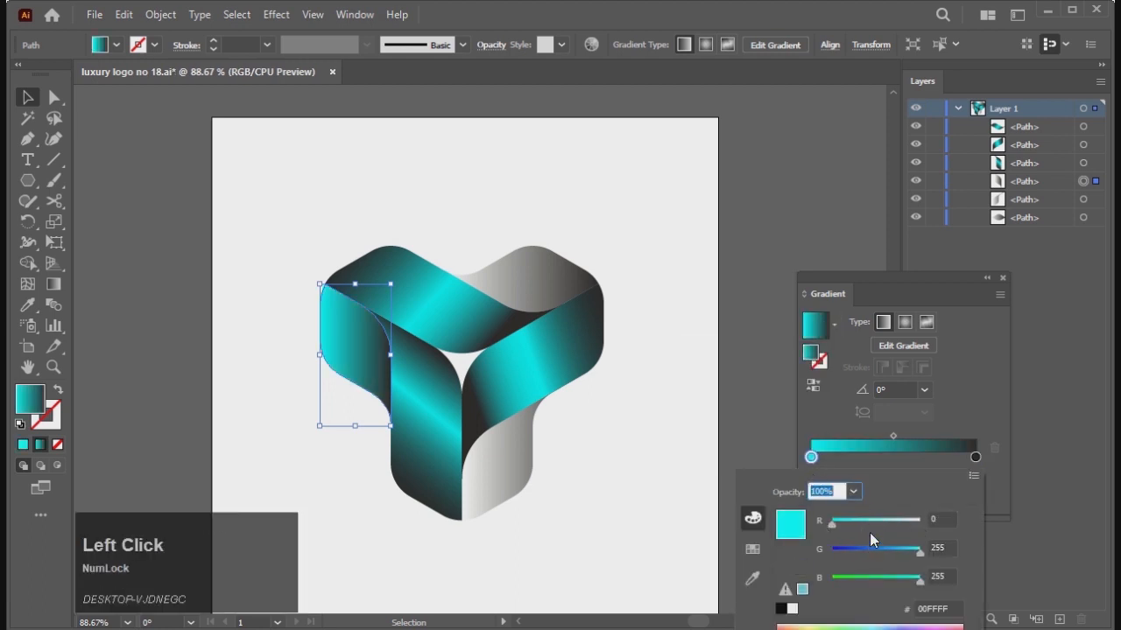
left_click(520, 225)
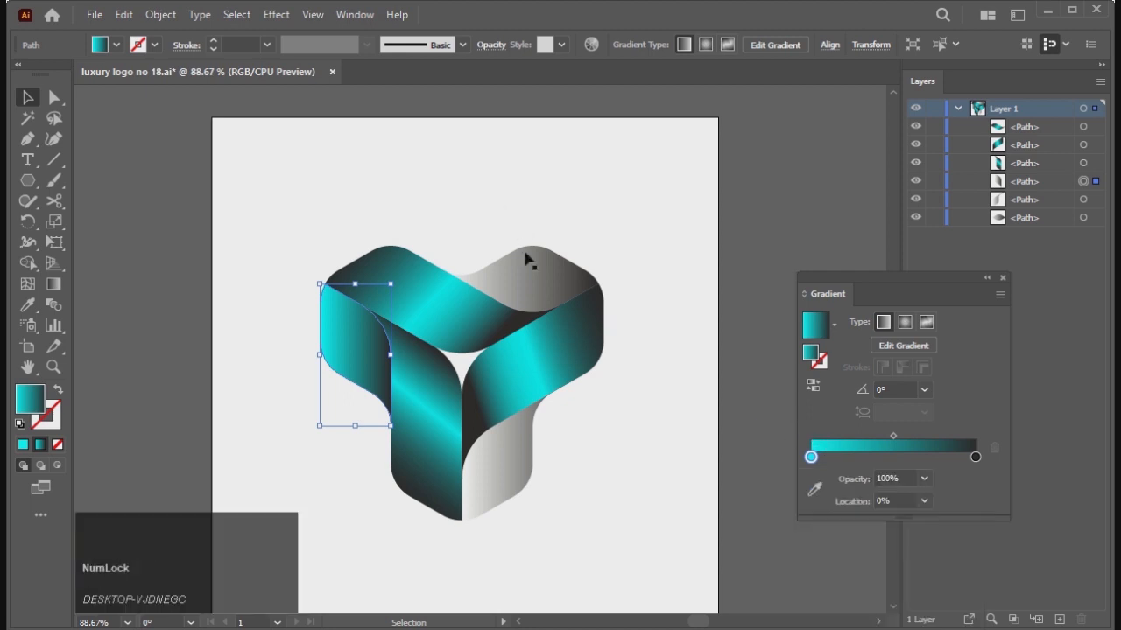
- Copy the left side face's cyan-to-black gradient onto the upper-right grey face with the Eyedropper
left_click(527, 270)
key("i")
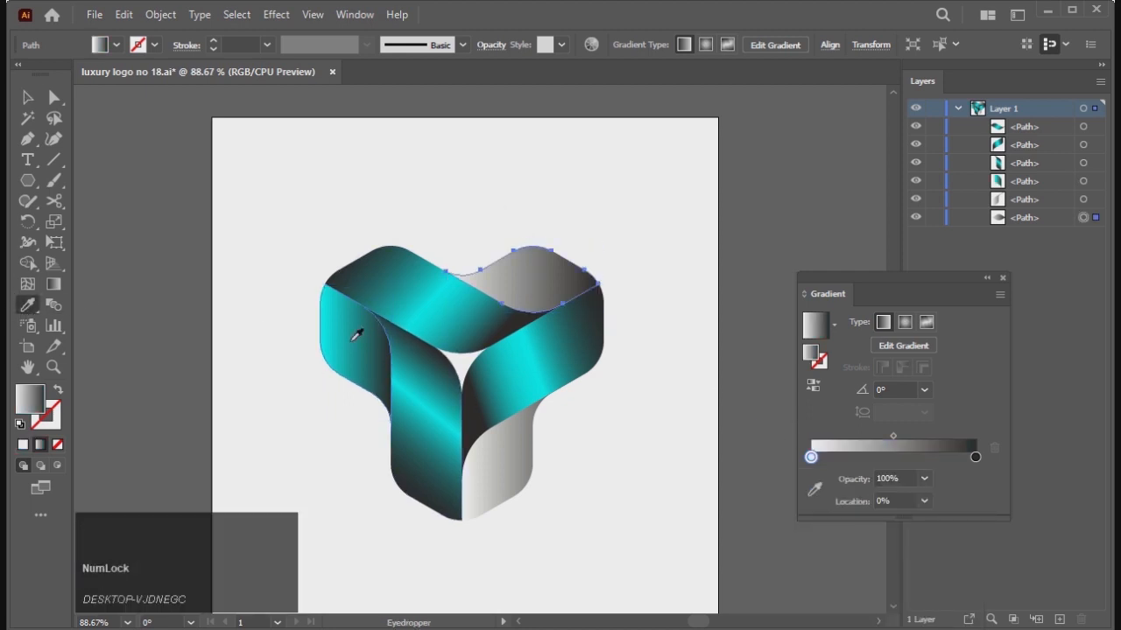
left_click(358, 327)
- Copy the left side face's cyan-to-black gradient onto the lower arm's grey right face with the Eyedropper
left_click(29, 96)
left_click(528, 458)
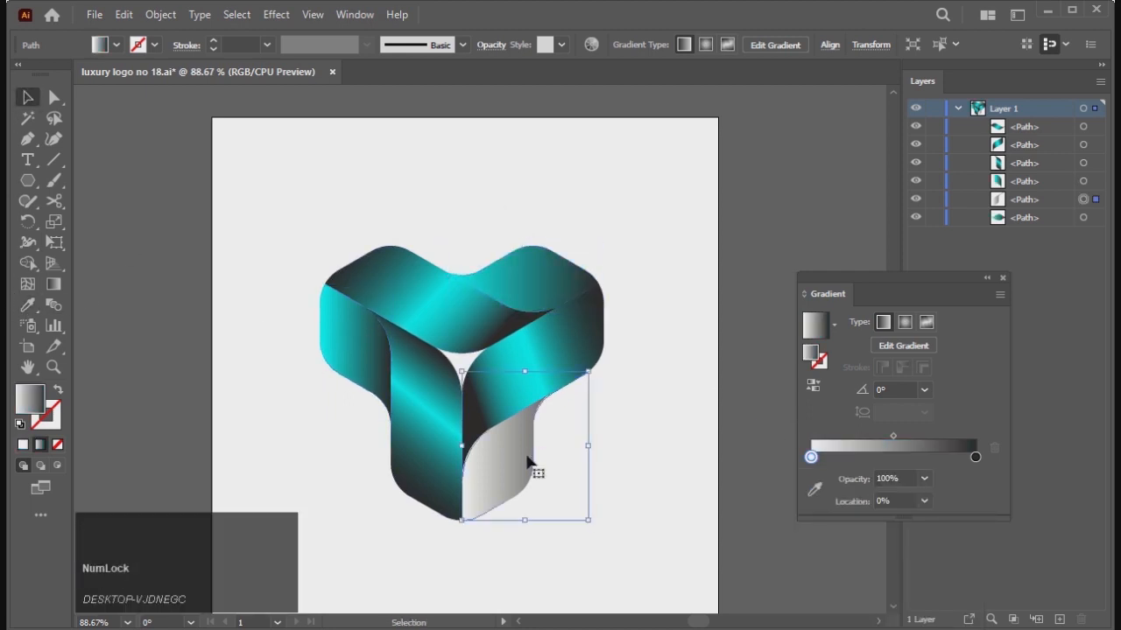
left_click(27, 305)
left_click(362, 331)
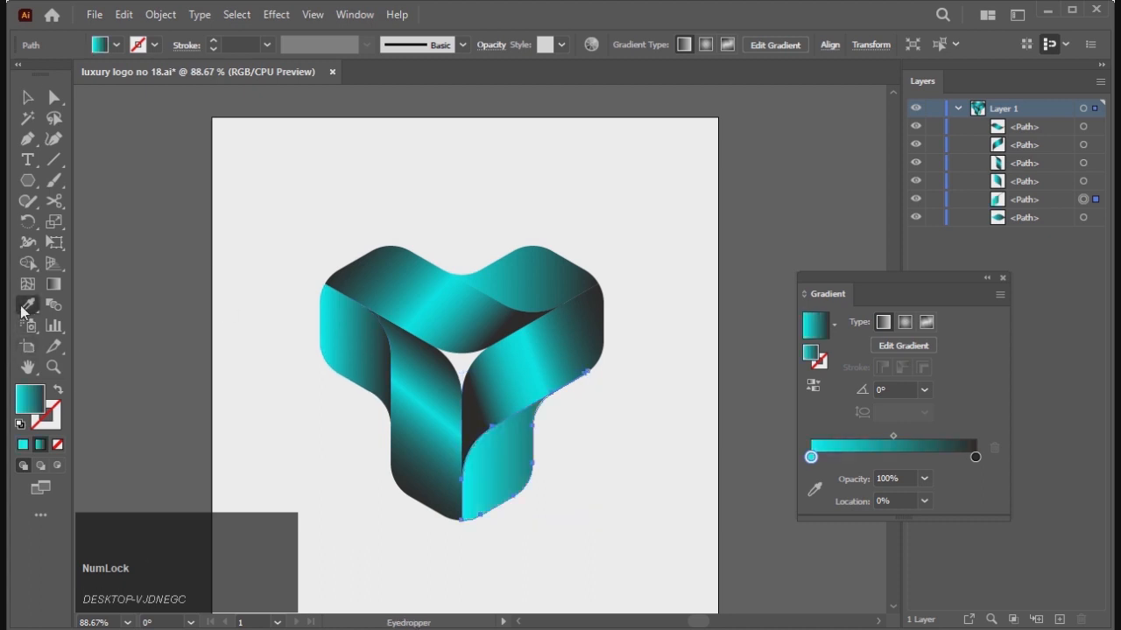
- Re-angle the cyan-to-black gradient on the lower arm's right face to about 148.6°
left_click(53, 283)
left_click_drag(533, 493, 486, 443)
mouse_move(536, 494)
left_mouse_down()
mouse_move(505, 456)
mouse_move(473, 443)
left_mouse_up()
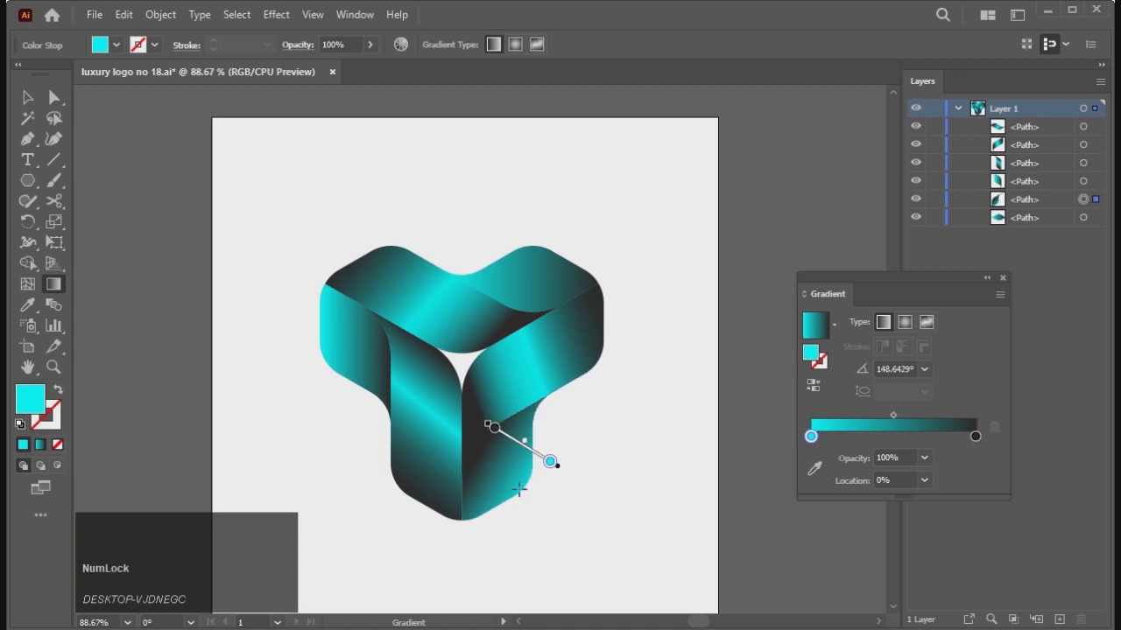
- Try shifting the lower arm right face's gradient midpoint toward its black end and re-angling the gradient to about 145.2°
left_click(524, 444)
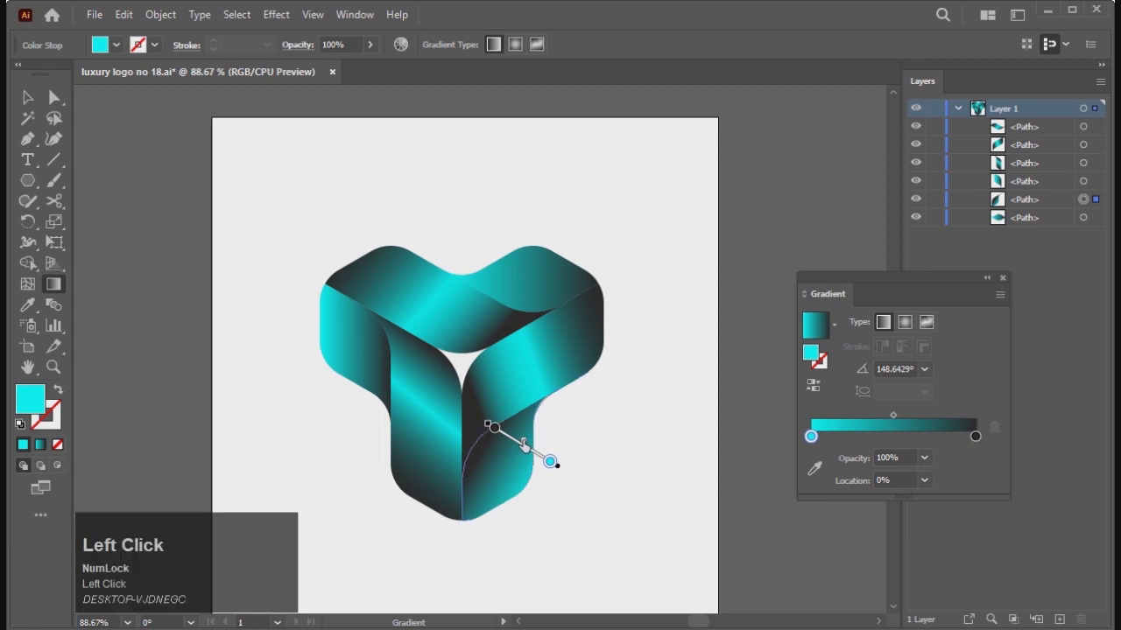
left_click_drag(510, 438, 512, 439)
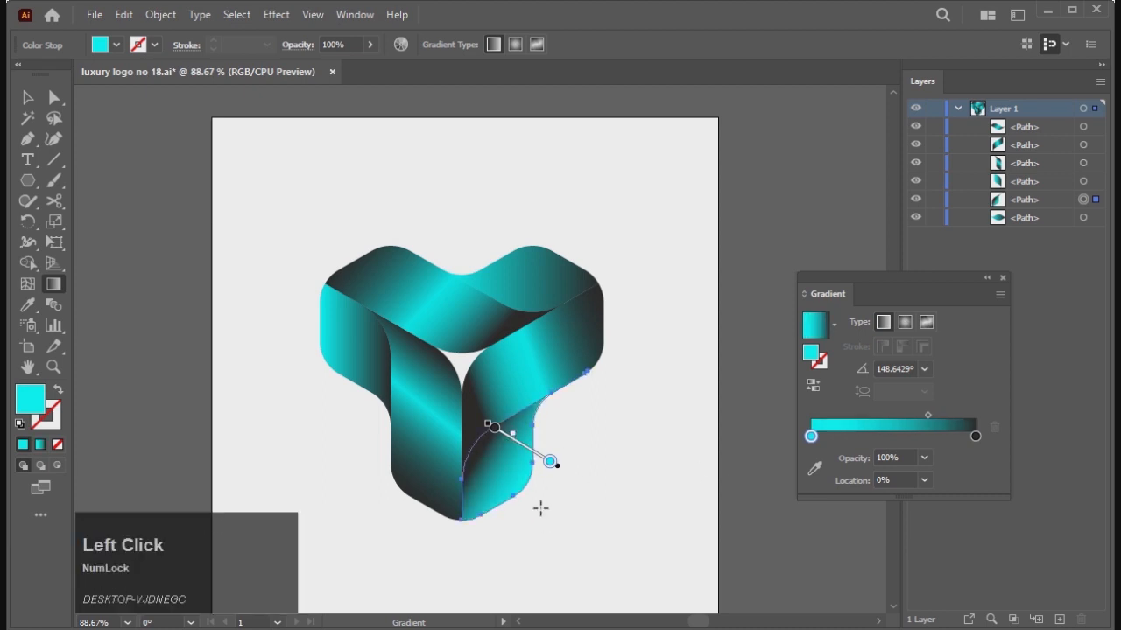
left_click_drag(543, 492, 510, 431)
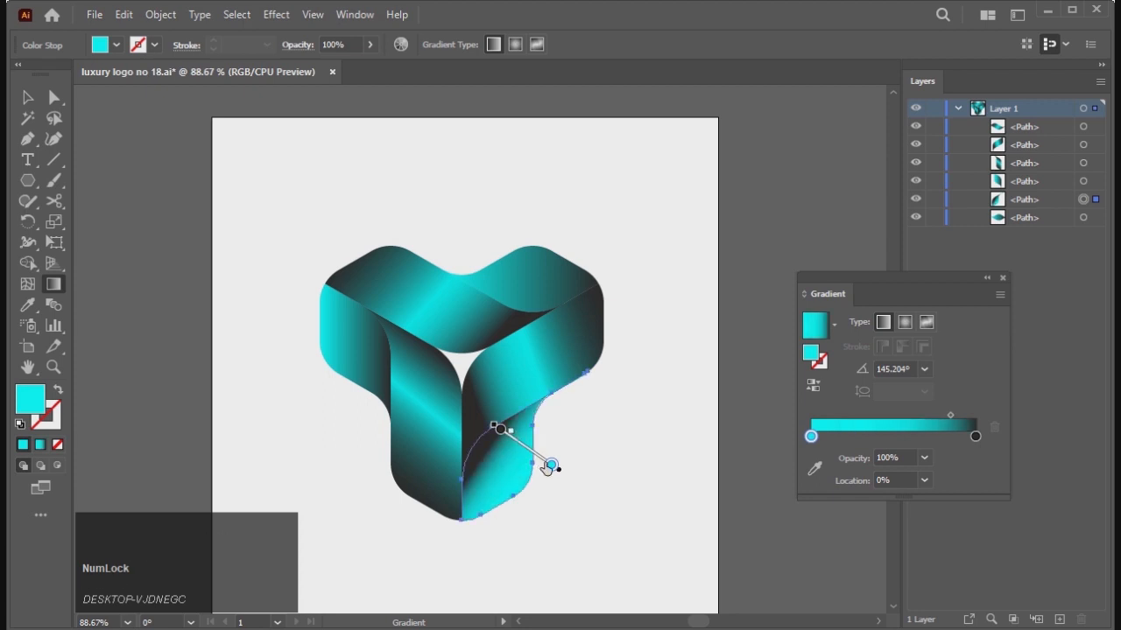
left_click(26, 99)
left_click(435, 518)
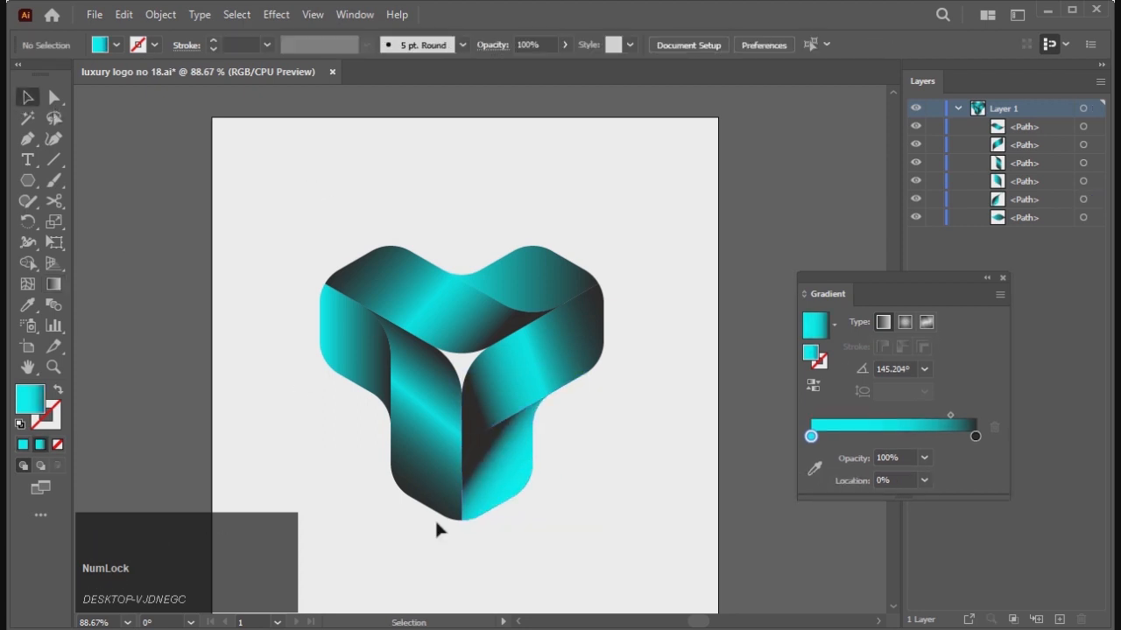
- Undo the last midpoint and angle changes on the lower arm's right face gradient
key("ctrl")
key("ctrl+z")
key("ctrl+z")
key("ctrl+z")
key("ctrl+z")
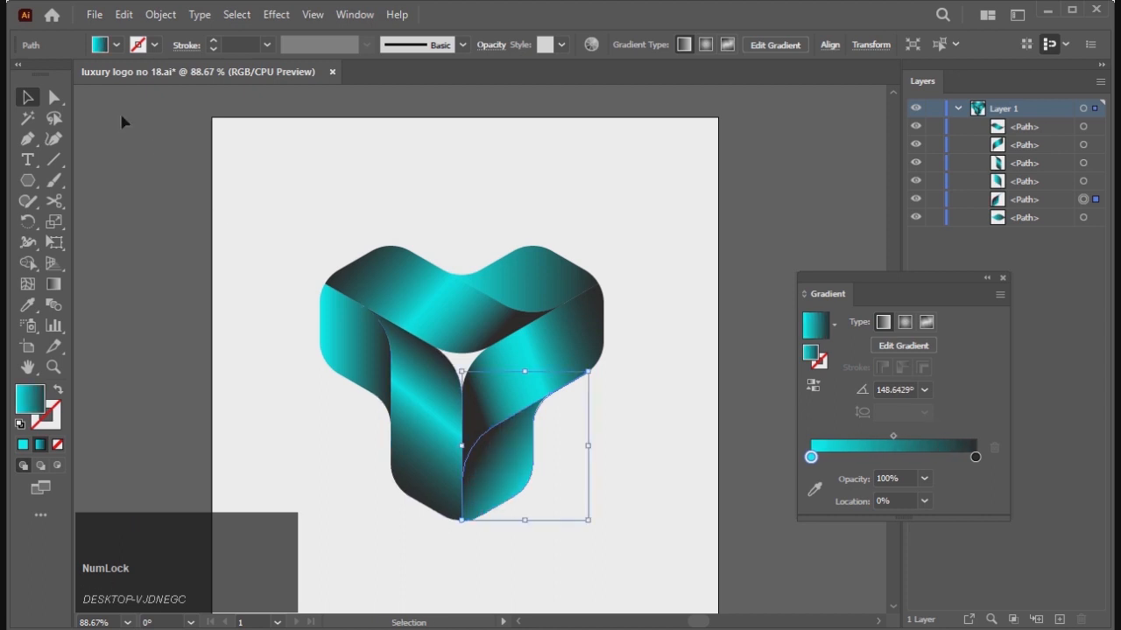
left_click(28, 96)
left_click(428, 251)
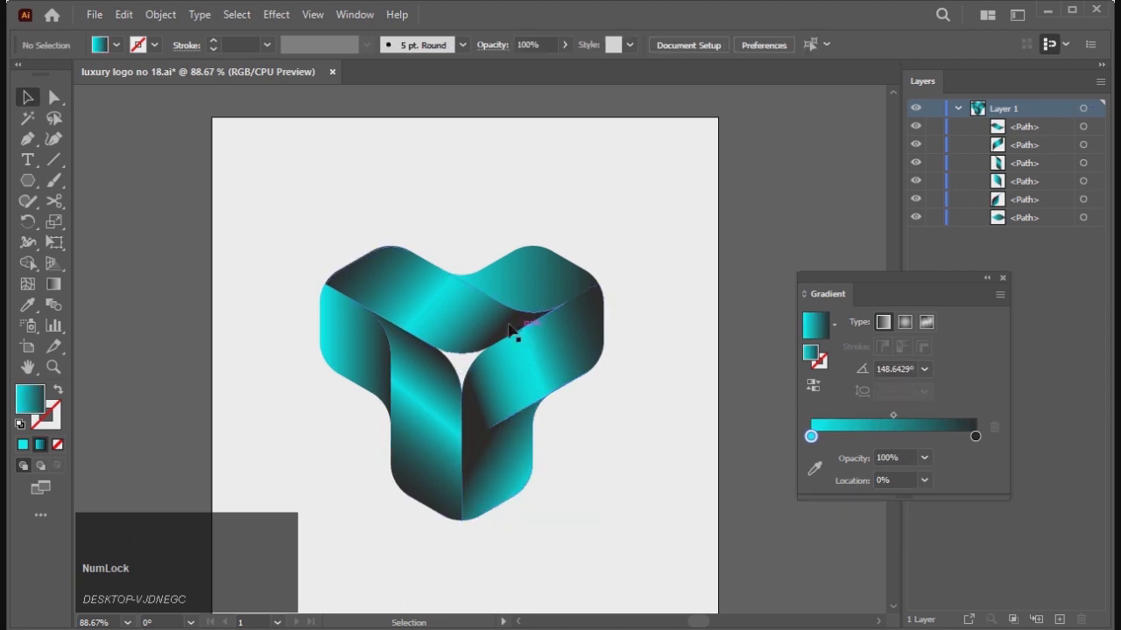
left_click(359, 341)
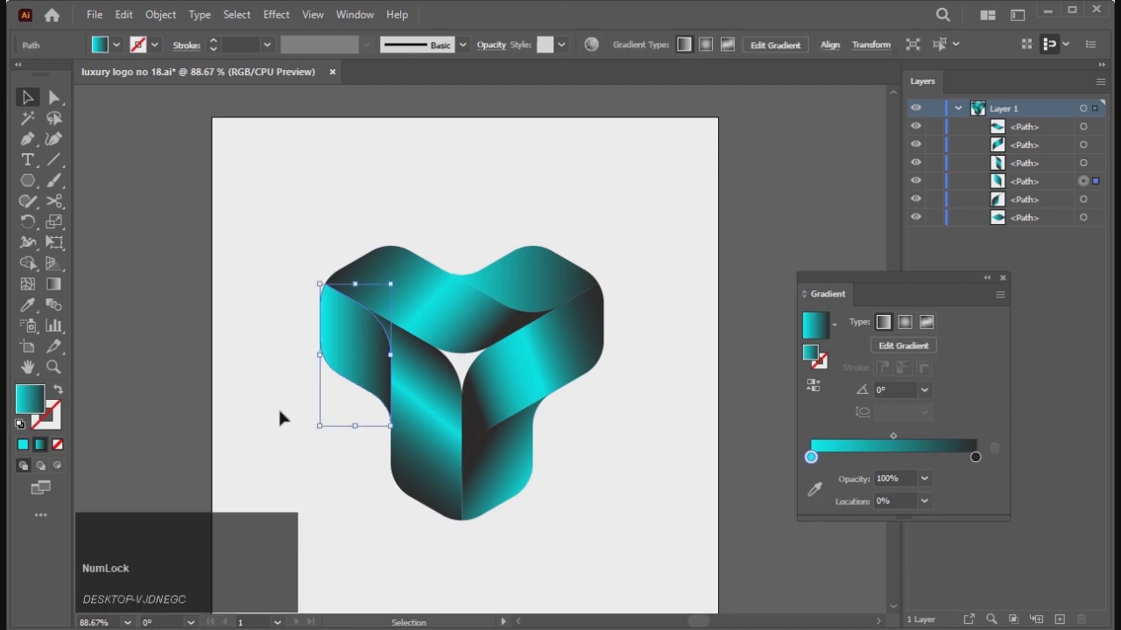
left_click(499, 481)
left_click(31, 306)
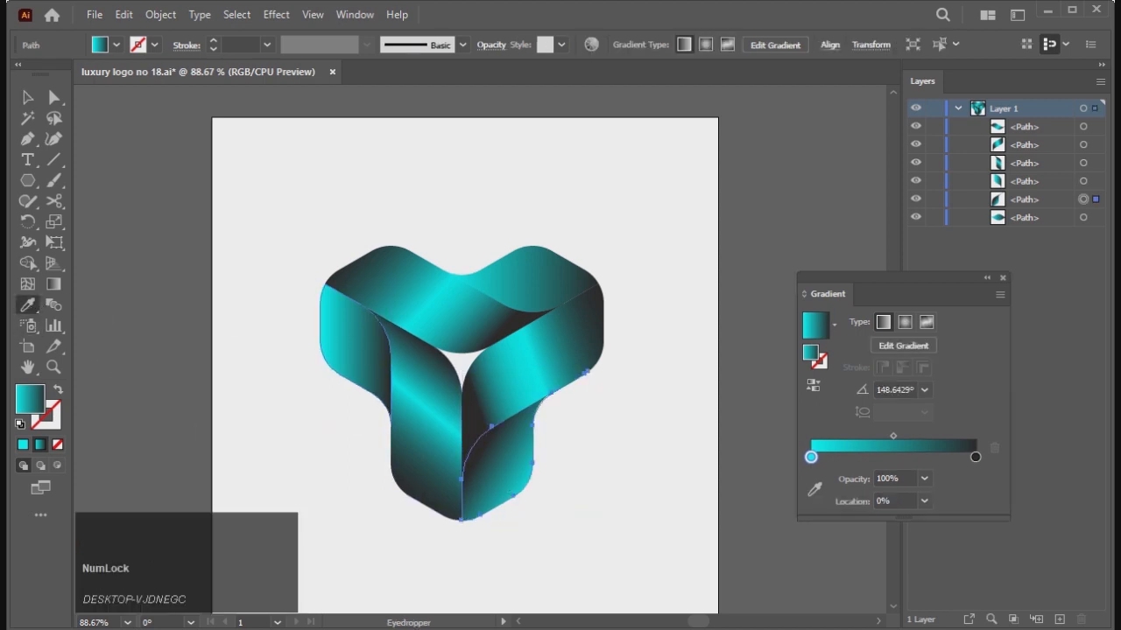
left_click(29, 98)
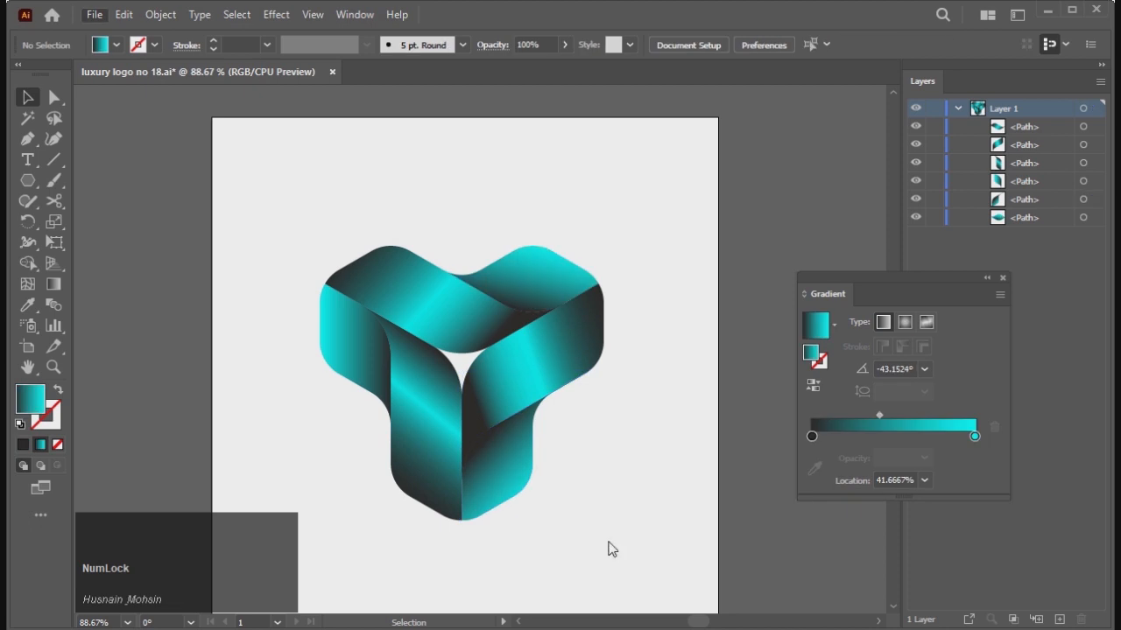
- Save the document and shift the gradient midpoint on the lower arm's right face to about 32.4%
left_click(515, 468)
key("ctrl+s")
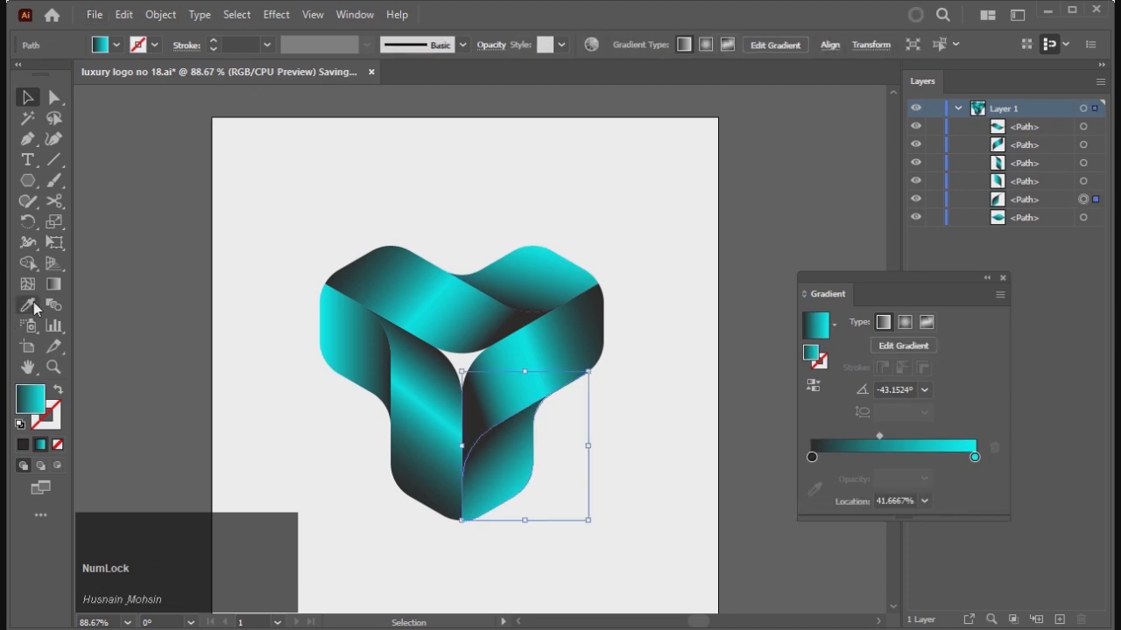
left_click(53, 283)
left_click_drag(525, 440, 517, 436)
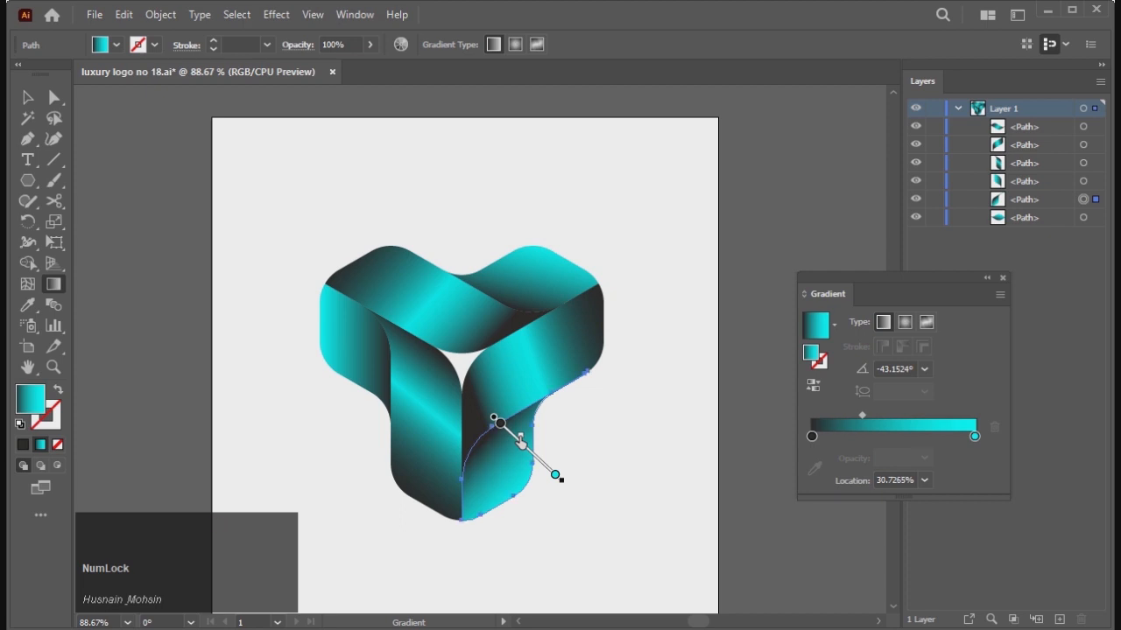
left_click_drag(521, 443, 520, 440)
left_click(29, 97)
left_click(365, 225)
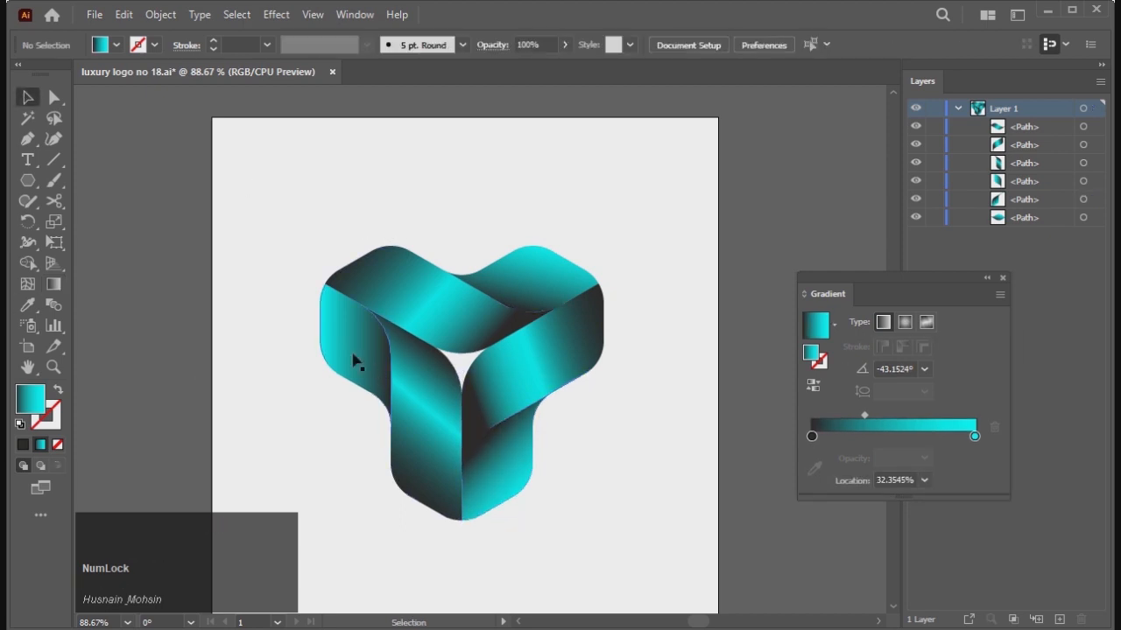
- Re-angle the left arm's outer side face gradient to about 17.2° and shift its midpoint to about 74%
left_click(355, 359)
left_click(60, 283)
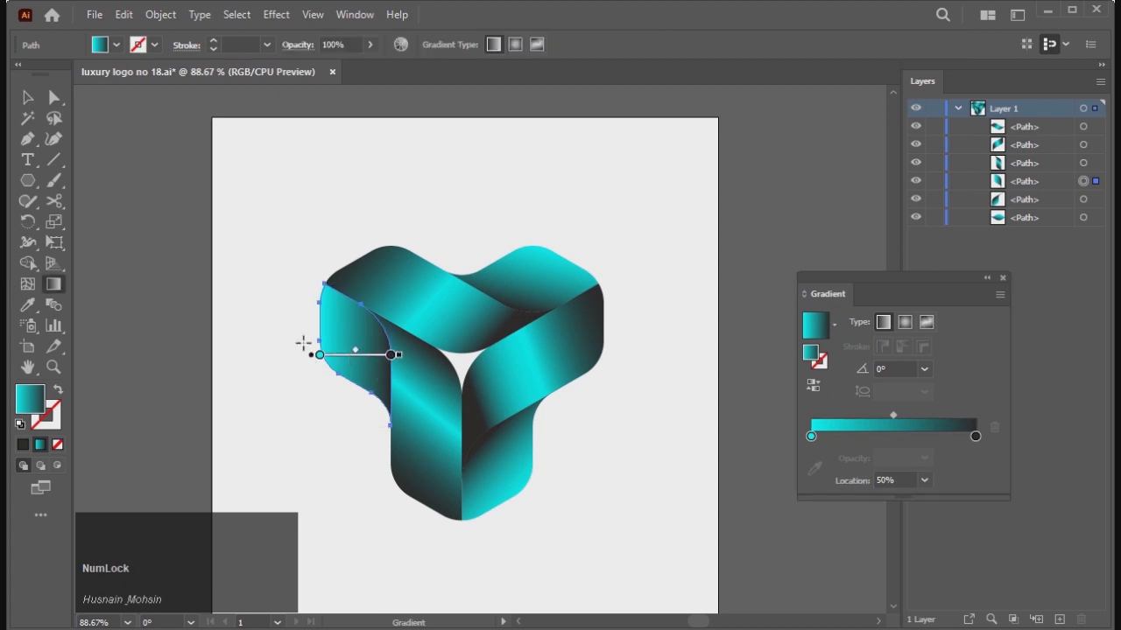
left_click_drag(303, 343, 377, 320)
left_click(348, 358)
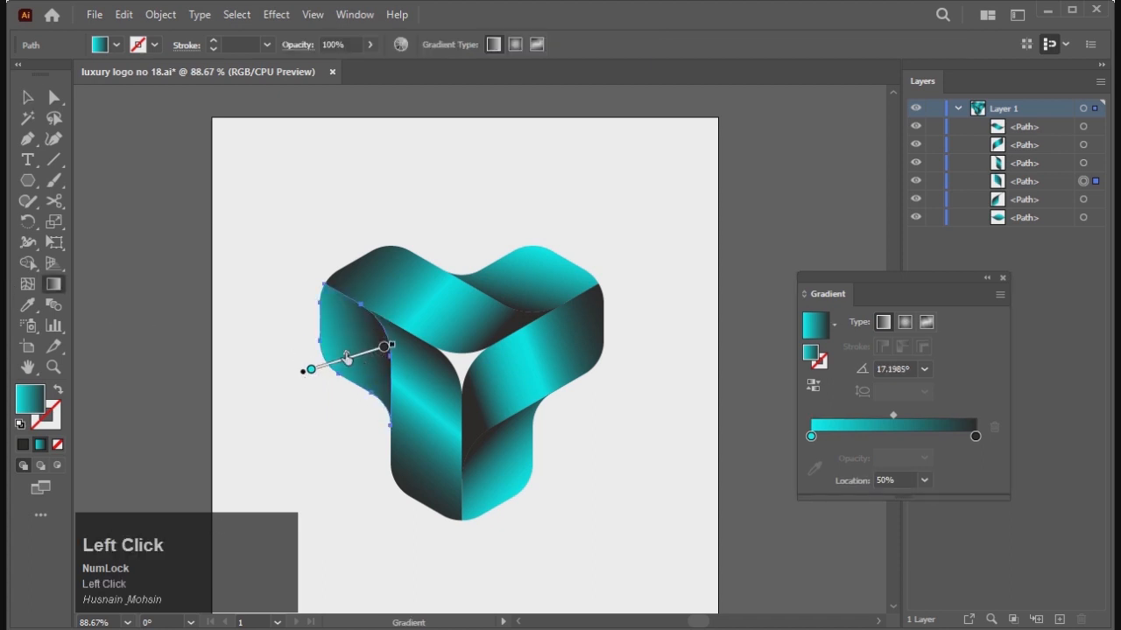
left_click_drag(348, 358, 365, 348)
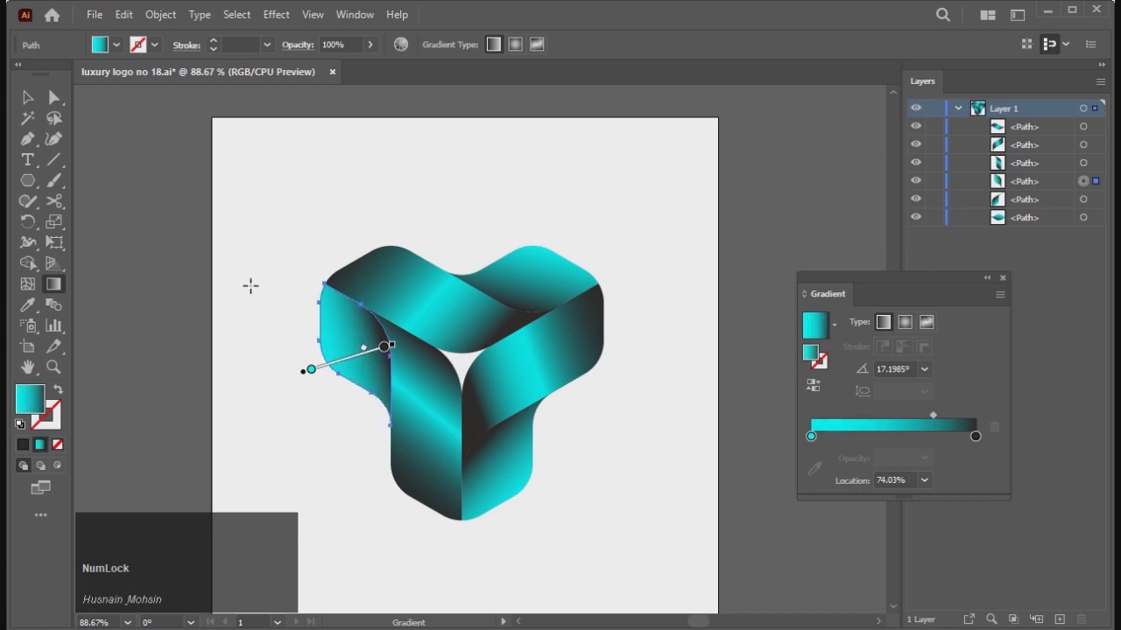
left_click(27, 97)
left_click(334, 225)
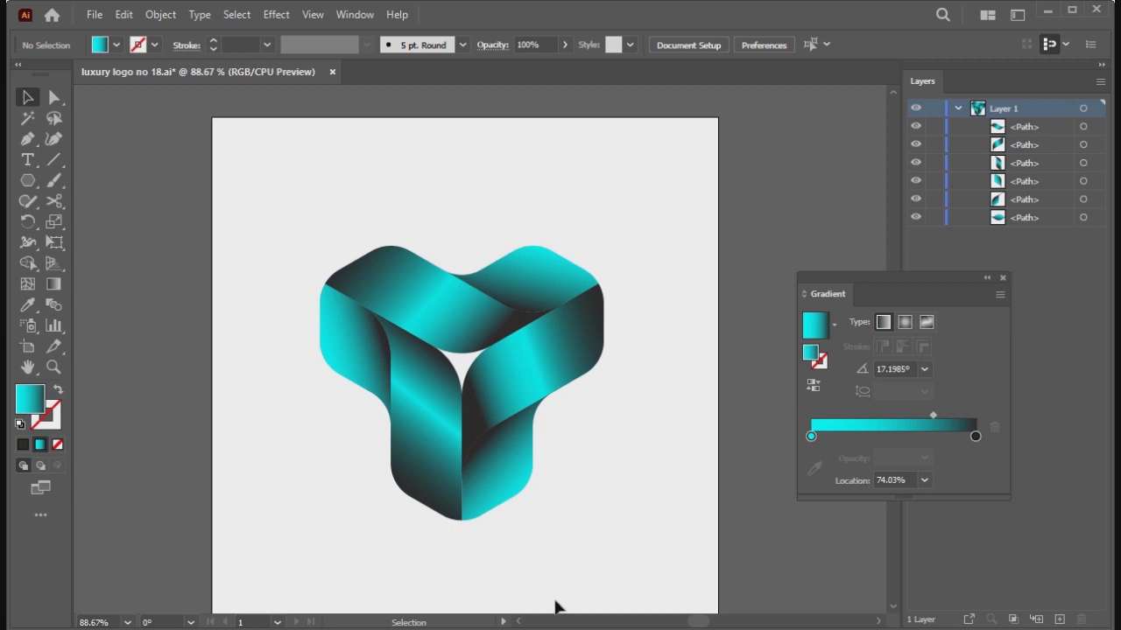
- Fine-tune the left arm's outer side face gradient to an angle of about 14.7° and move the Gradient panel away from the artboard
left_click(353, 362)
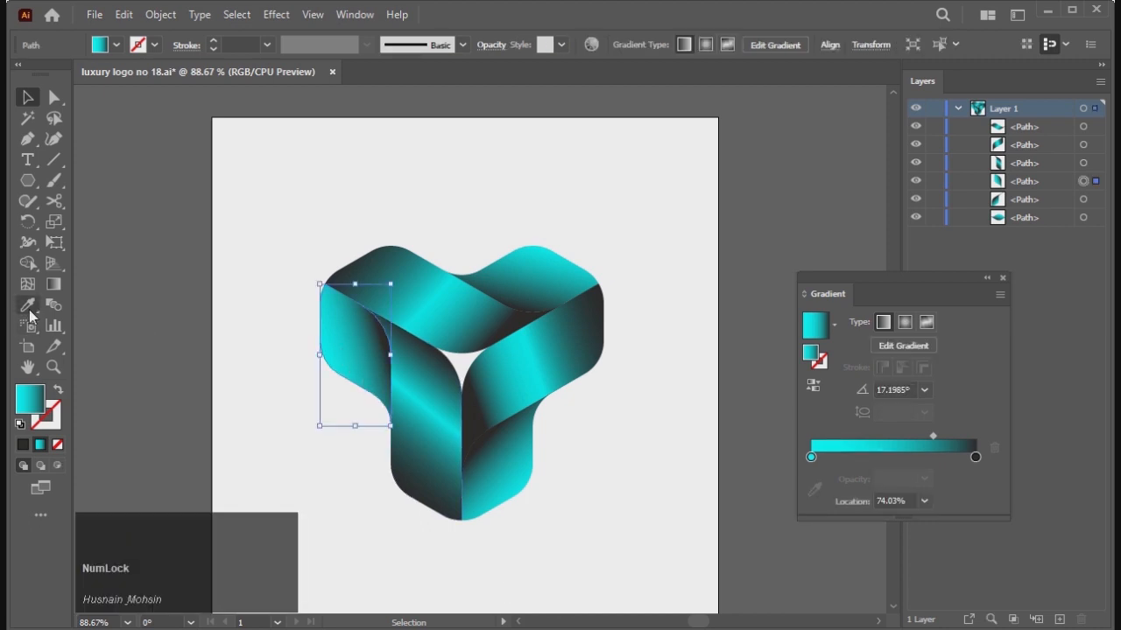
left_click(50, 285)
mouse_move(311, 350)
left_mouse_down()
mouse_move(375, 338)
mouse_move(383, 348)
mouse_move(366, 352)
left_mouse_up()
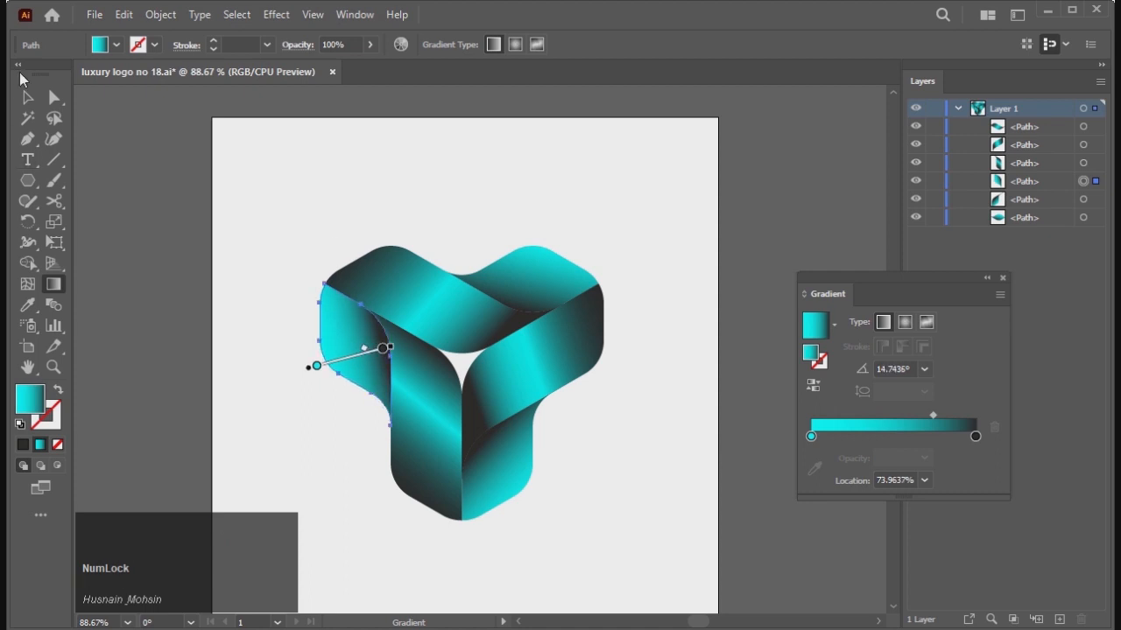
left_click(27, 97)
left_click(280, 256)
key("ctrl+0")
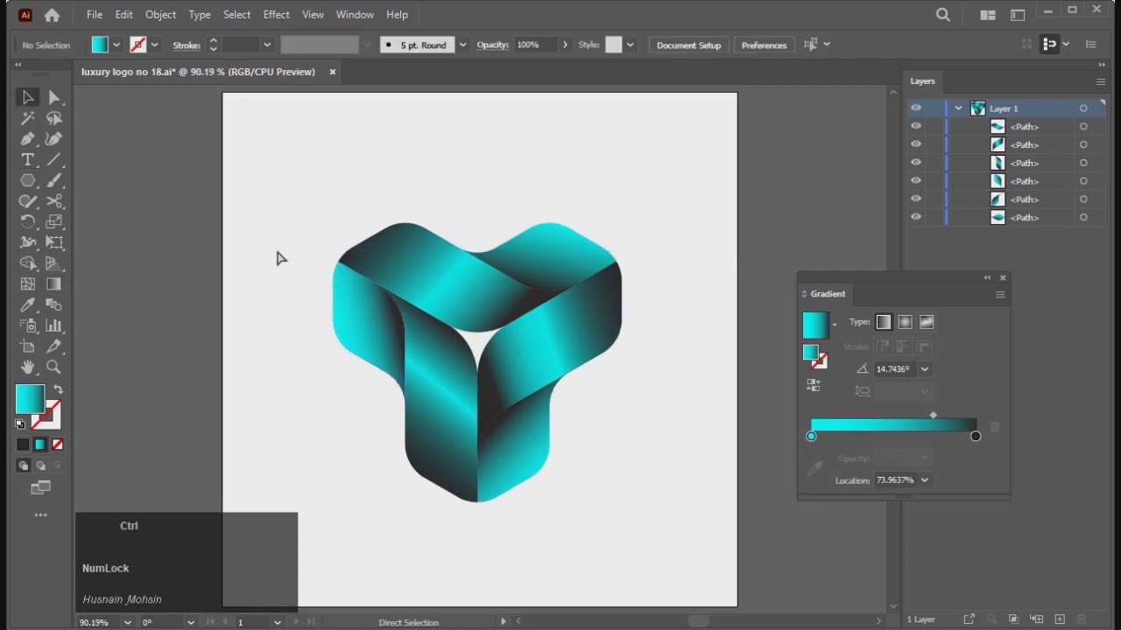
left_click_drag(905, 278, 984, 283)
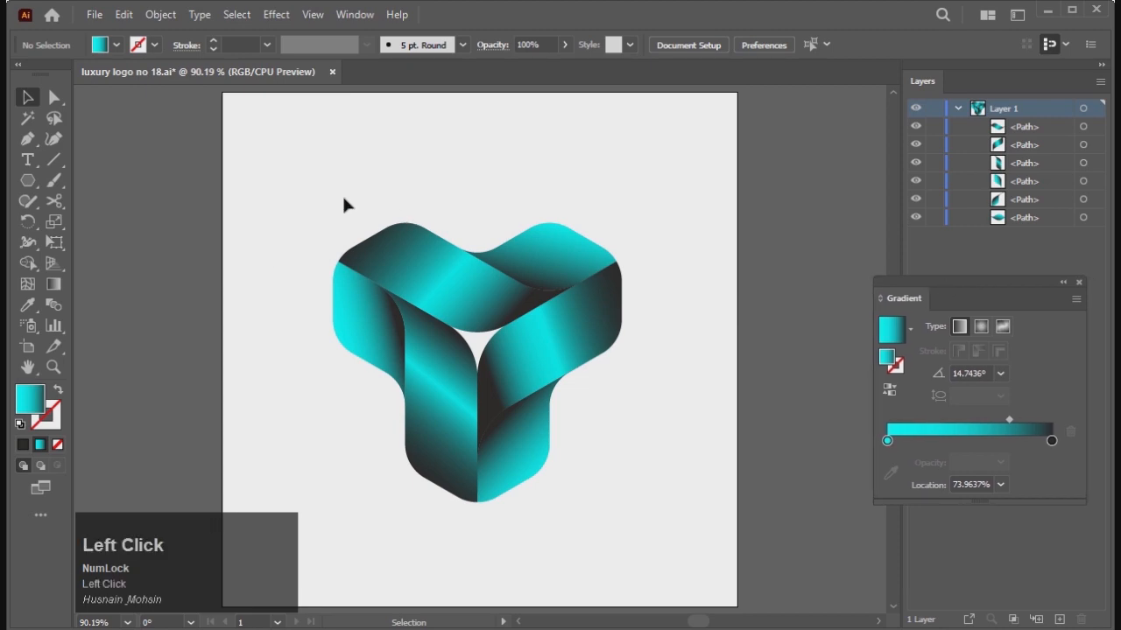